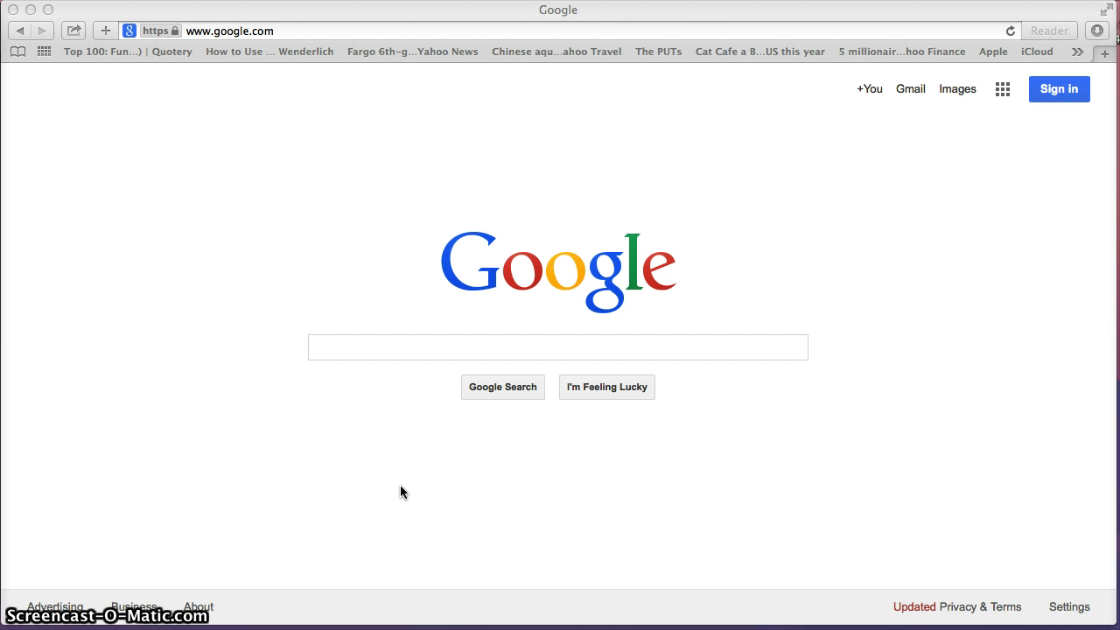
Bring the Safari window showing the Google home page to the front
{"action": "left_click", "coordinate": [473, 263]}
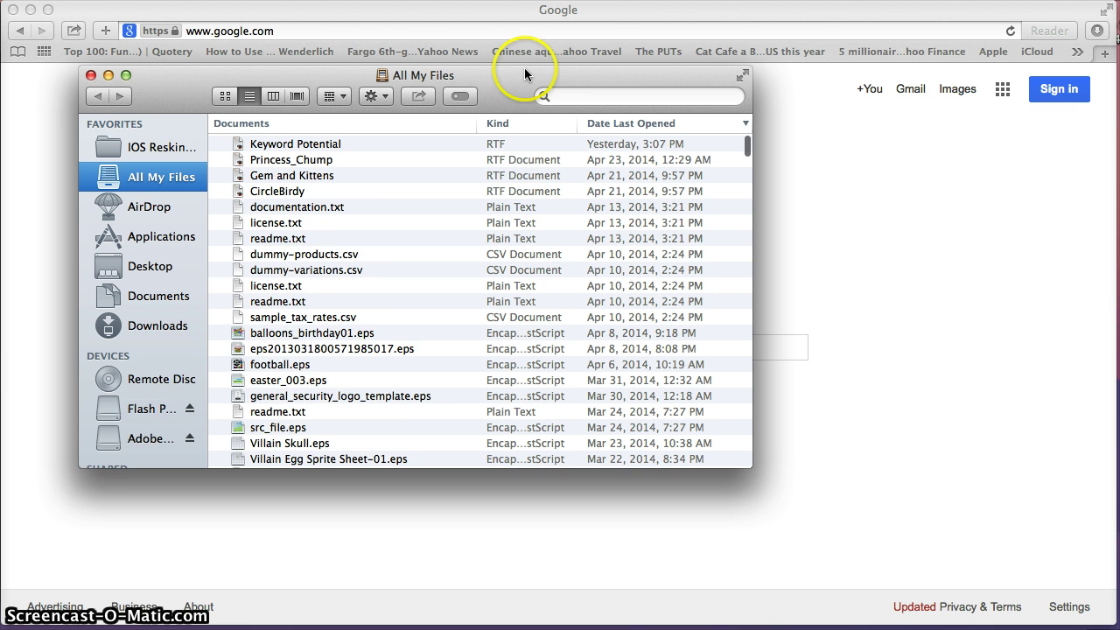
Open a Finder window and show the IOS Reskin Games folder in column view
{"action": "left_click", "coordinate": [551, 77]}
{"action": "left_click_drag", "start_coordinate": [551, 77], "coordinate": [585, 77]}
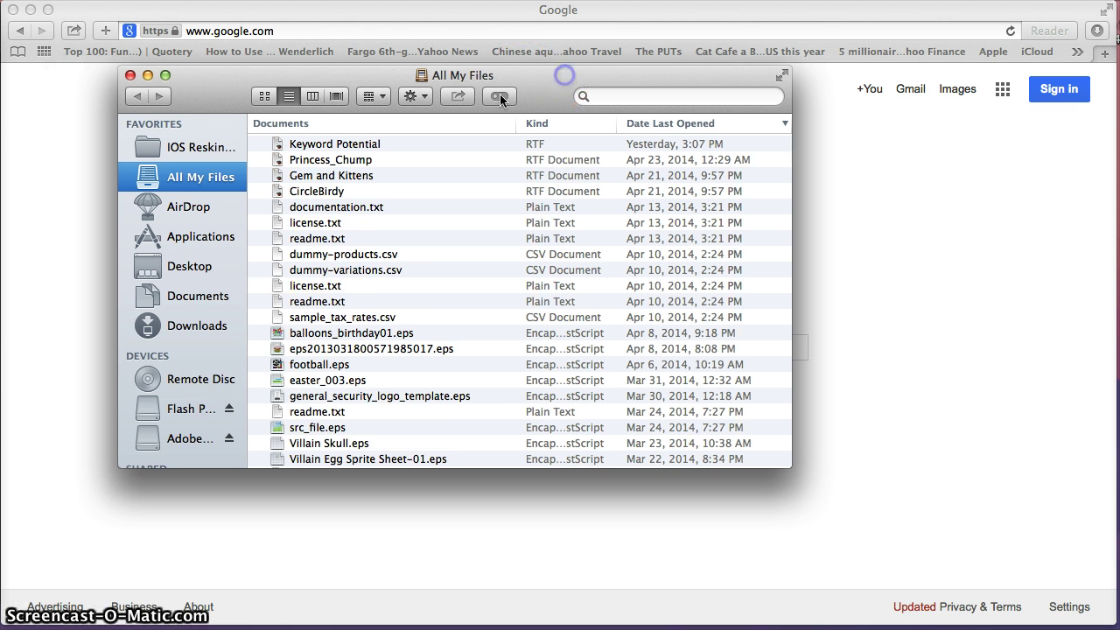
{"action": "left_click", "coordinate": [211, 153]}
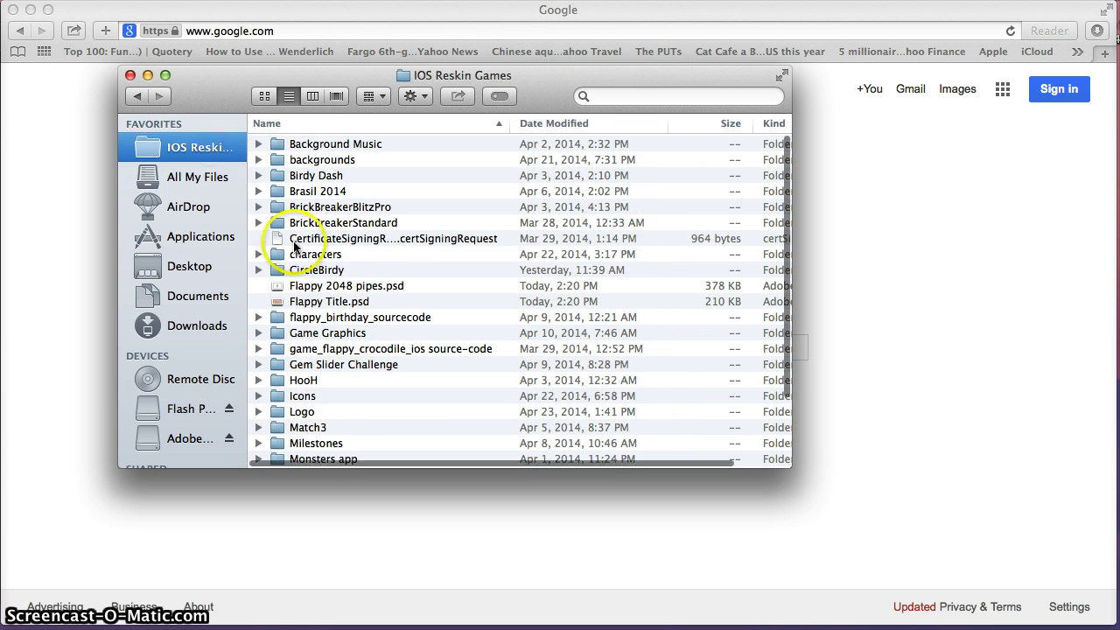
{"action": "left_click", "coordinate": [312, 96]}
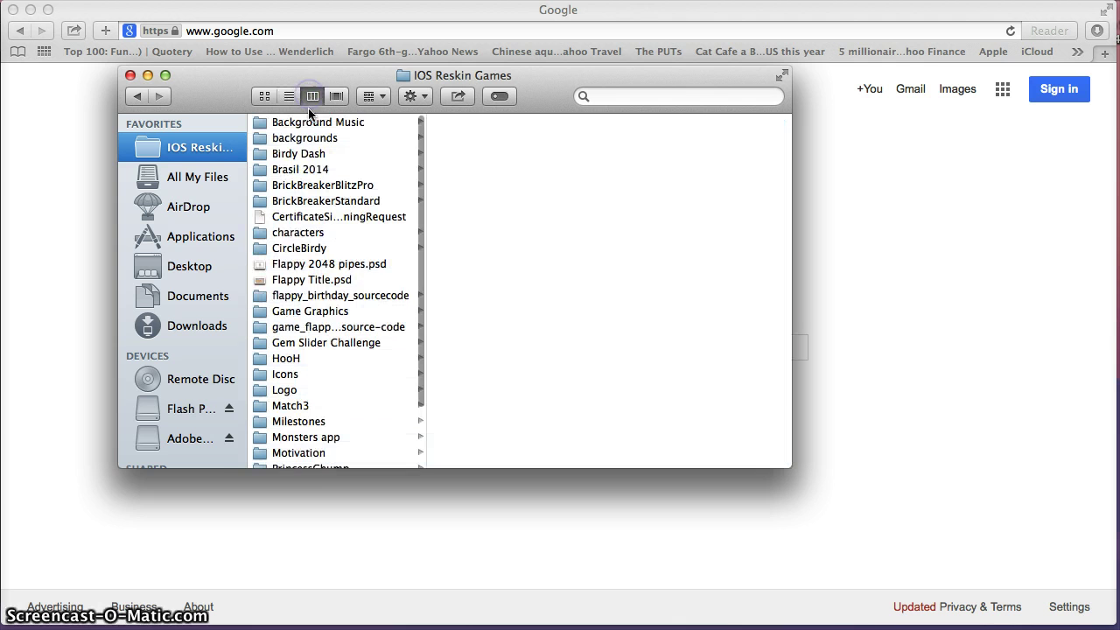
Navigate to CircleBirdy > Flow > Flow > Resources > UI > ball
{"action": "left_click", "coordinate": [313, 248]}
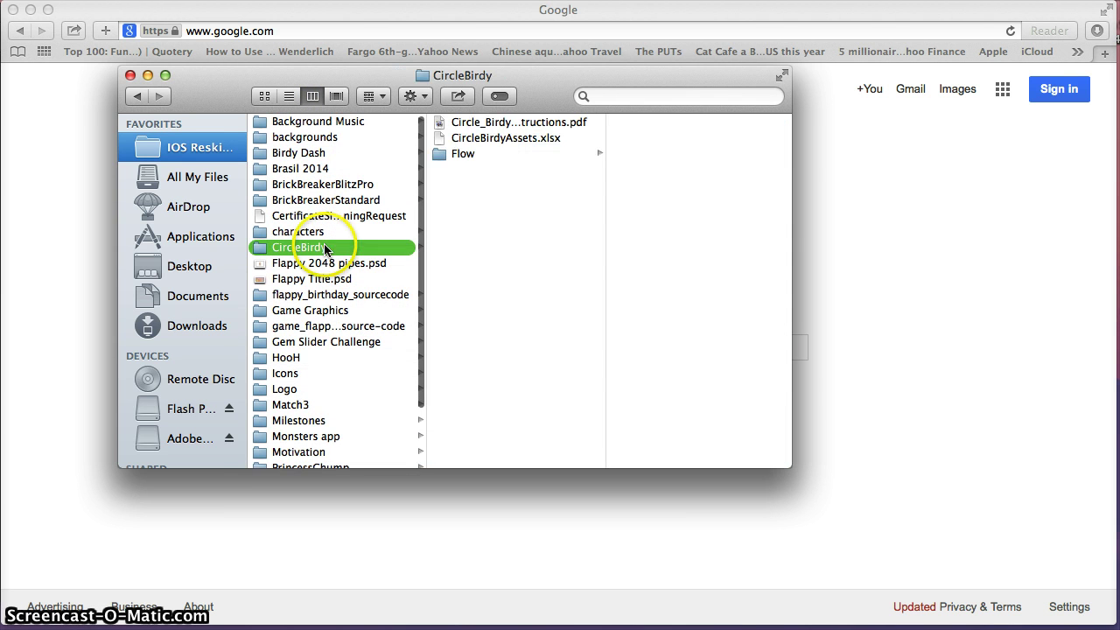
{"action": "left_click", "coordinate": [464, 155]}
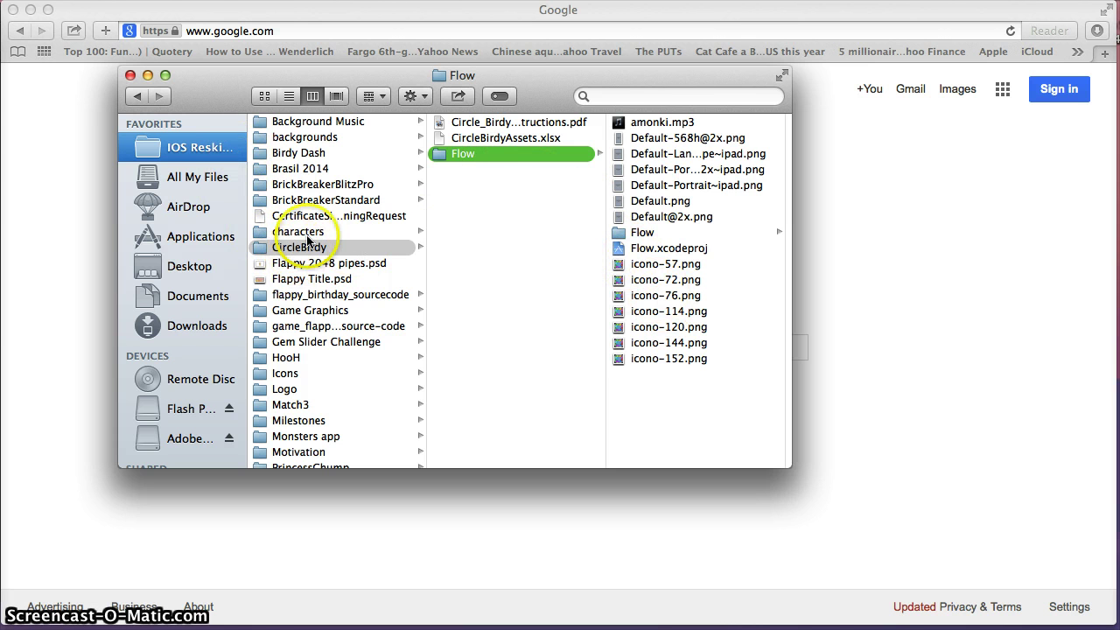
{"action": "left_click", "coordinate": [337, 246]}
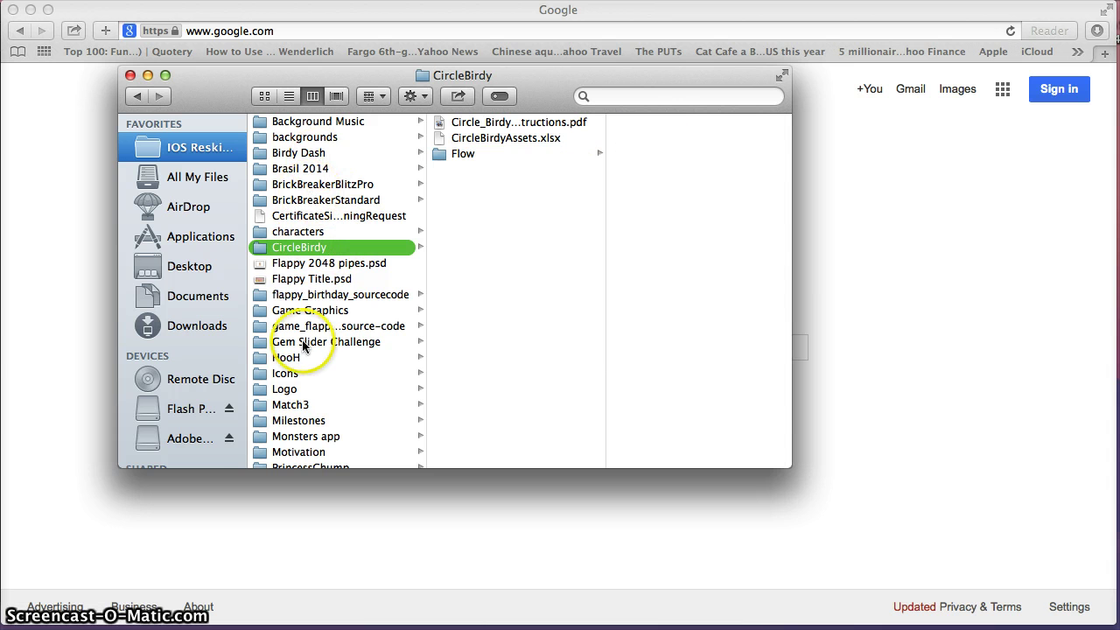
{"action": "scroll", "coordinate": [306, 346], "scroll_direction": "down", "scroll_amount": 1}
{"action": "scroll", "coordinate": [303, 346], "scroll_direction": "up", "scroll_amount": 2}
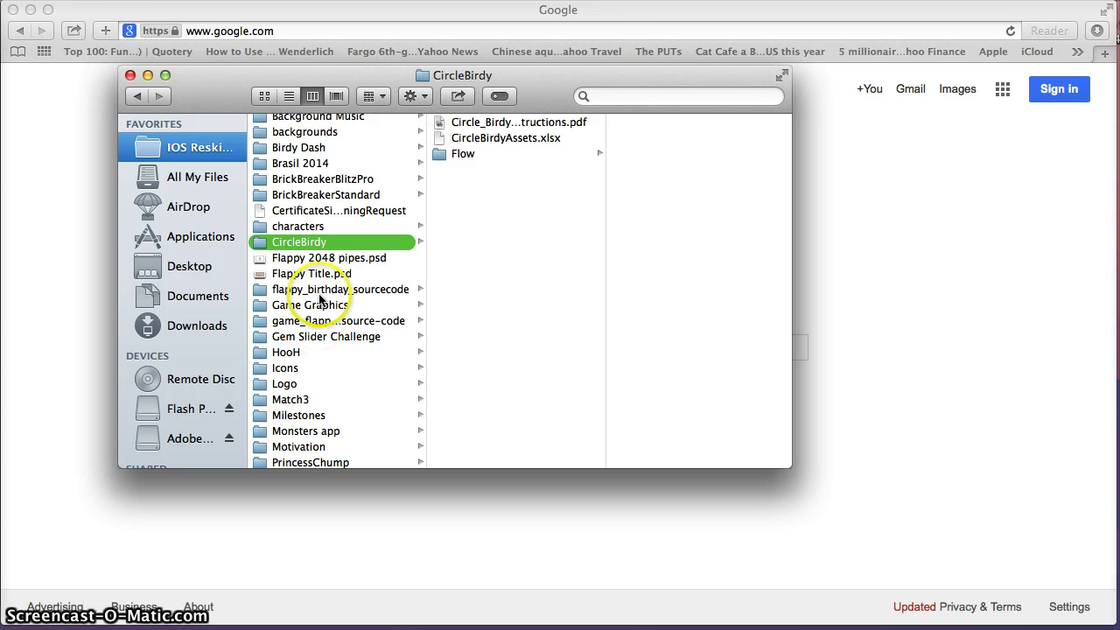
{"action": "left_click", "coordinate": [464, 155]}
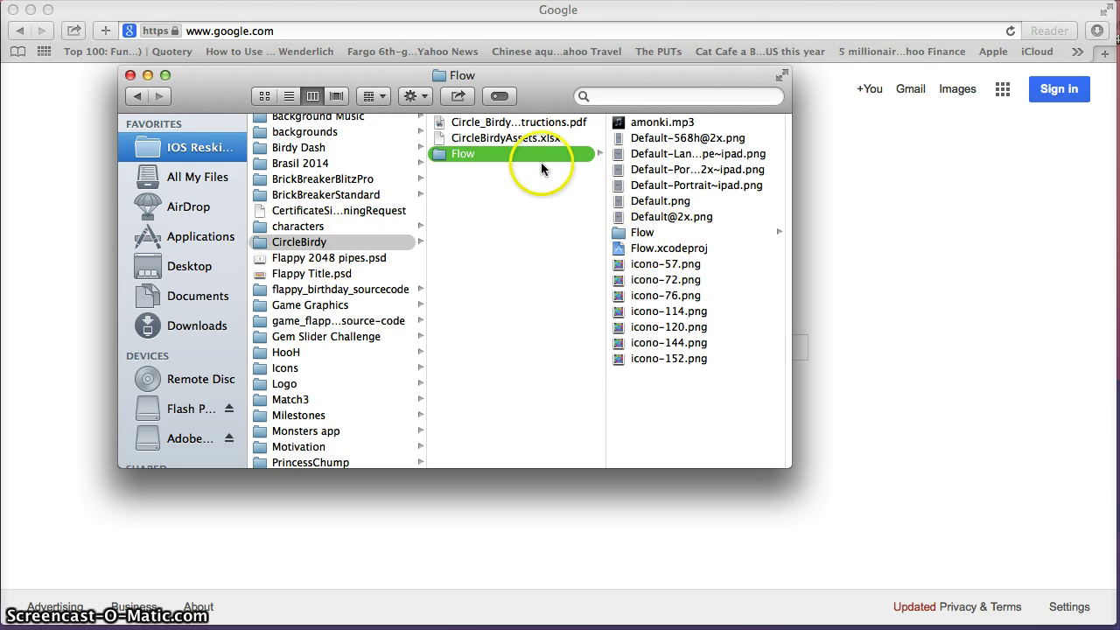
{"action": "left_click", "coordinate": [649, 233]}
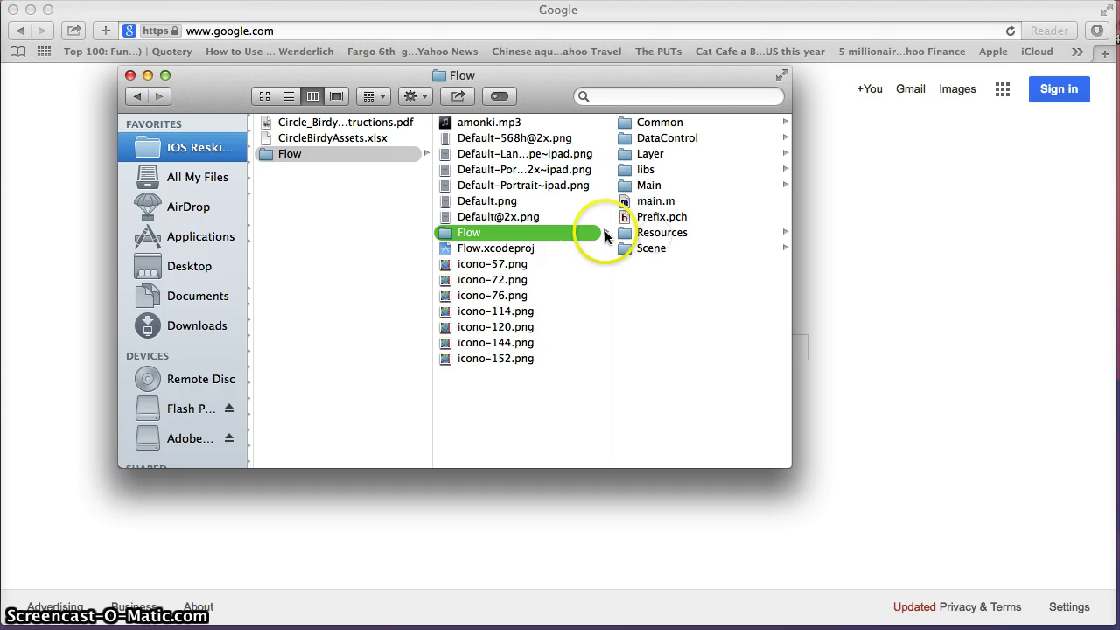
{"action": "left_click", "coordinate": [658, 234]}
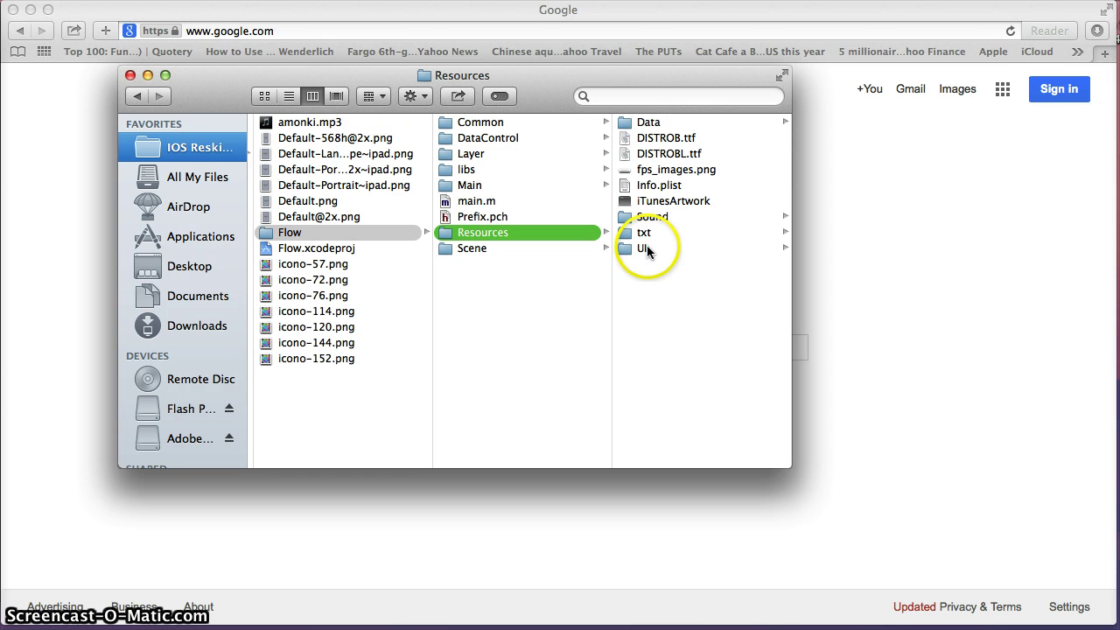
{"action": "left_click", "coordinate": [647, 248]}
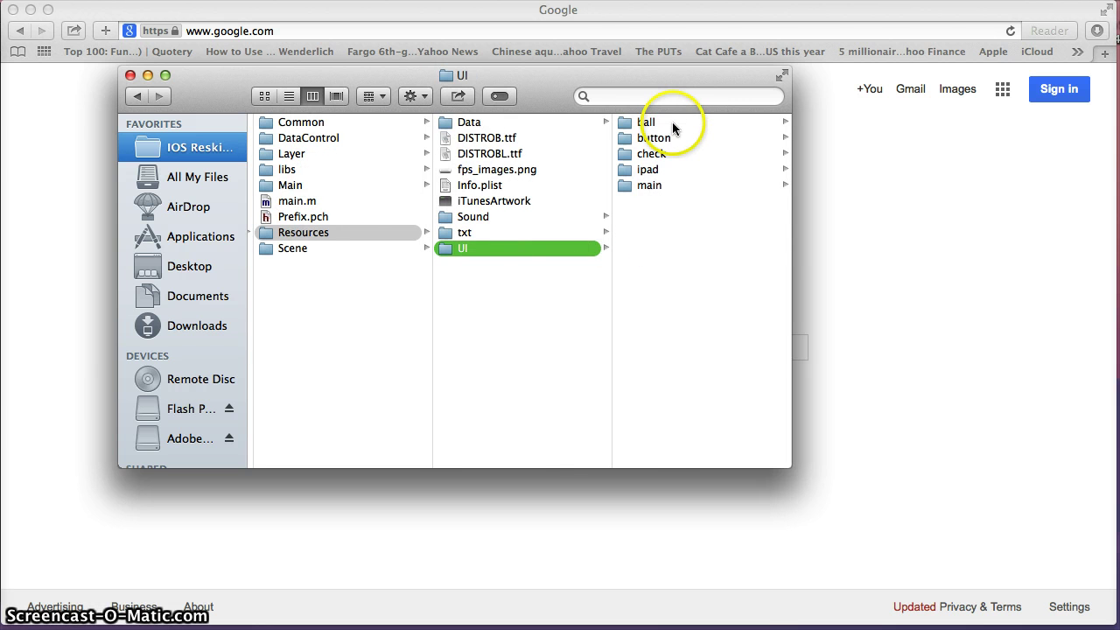
{"action": "left_click", "coordinate": [672, 127]}
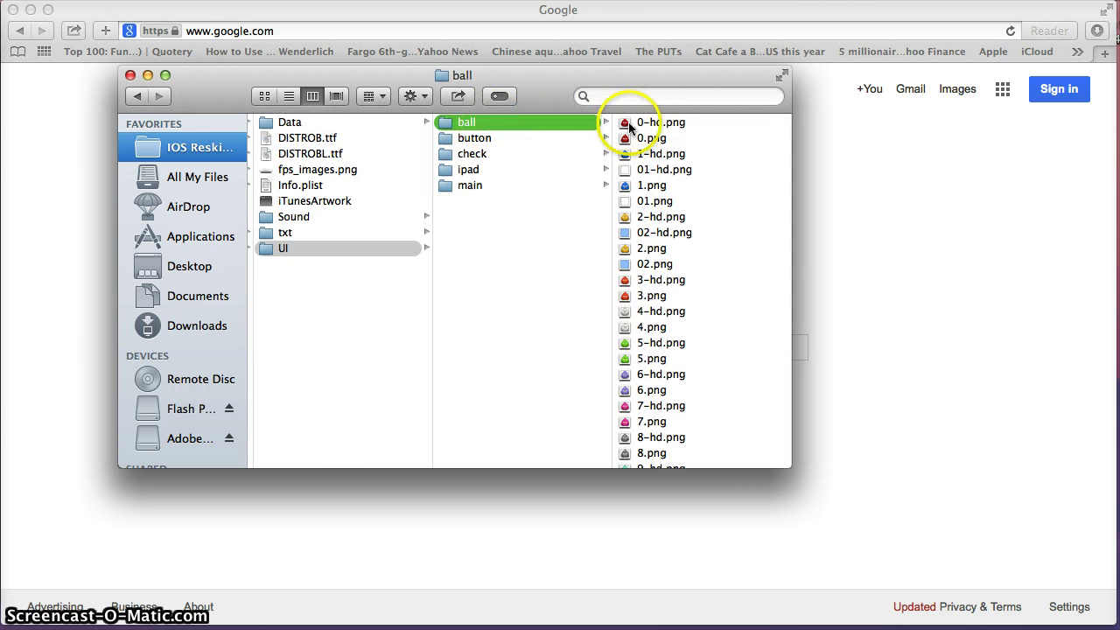
Compare the sizes of 0.png (95 × 95) and 0-hd.png (190 × 190)
{"action": "left_click", "coordinate": [665, 124]}
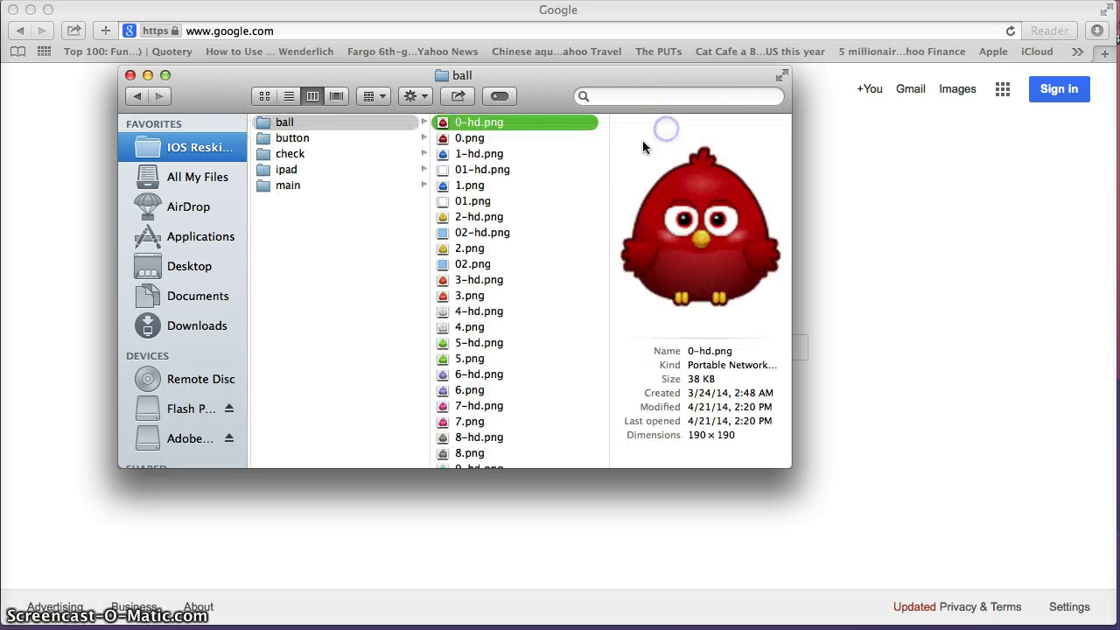
{"action": "left_click", "coordinate": [481, 138]}
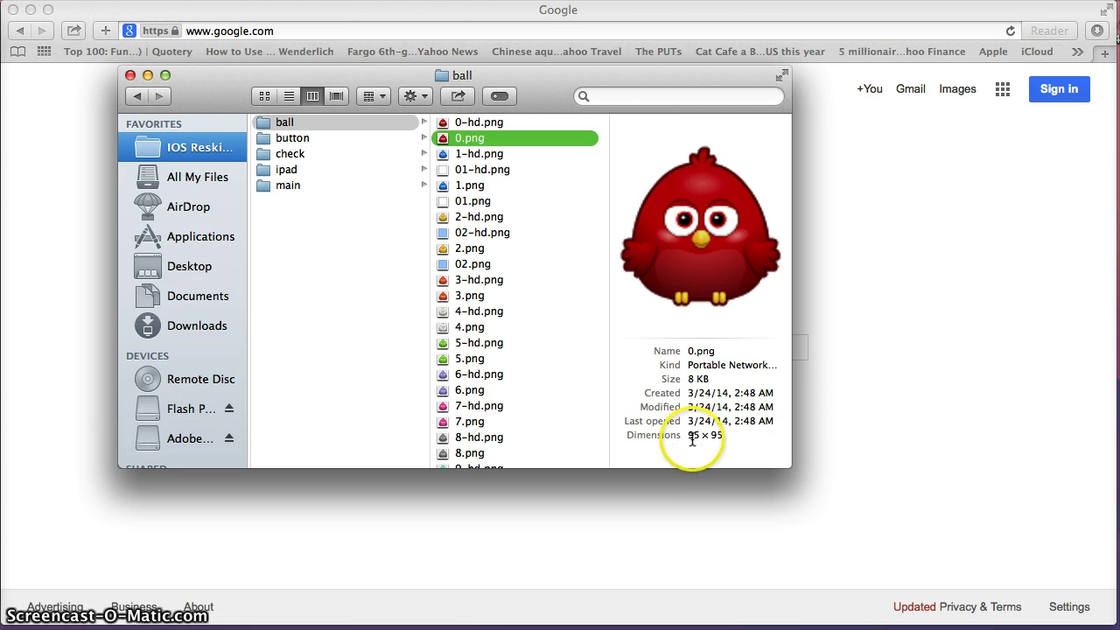
{"action": "left_click_drag", "start_coordinate": [687, 438], "coordinate": [712, 438]}
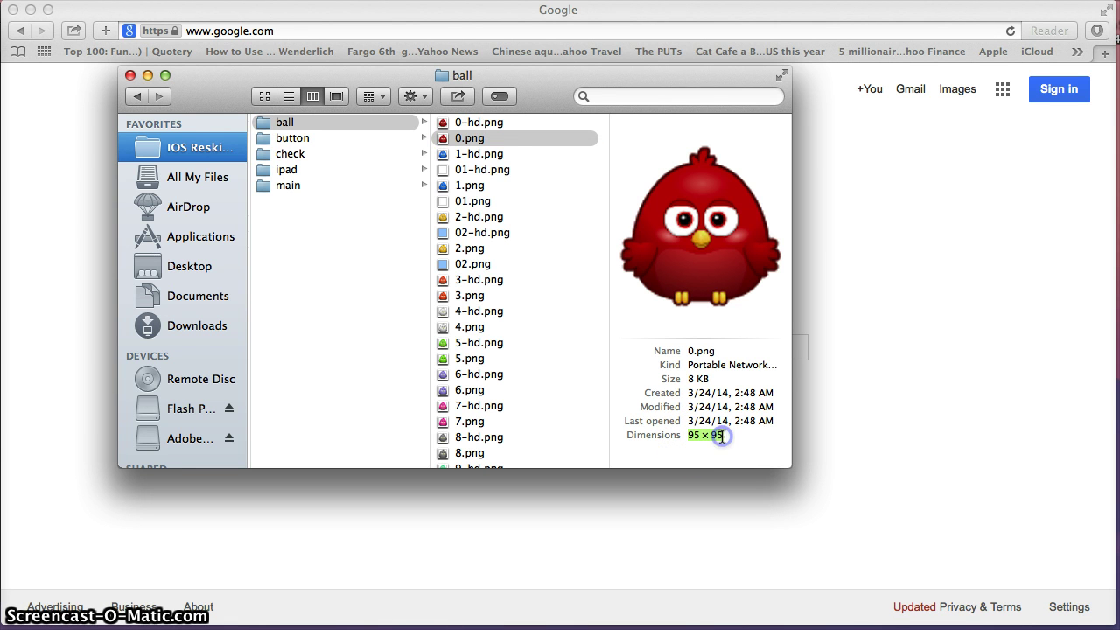
{"action": "left_click", "coordinate": [487, 136]}
{"action": "left_click", "coordinate": [486, 121]}
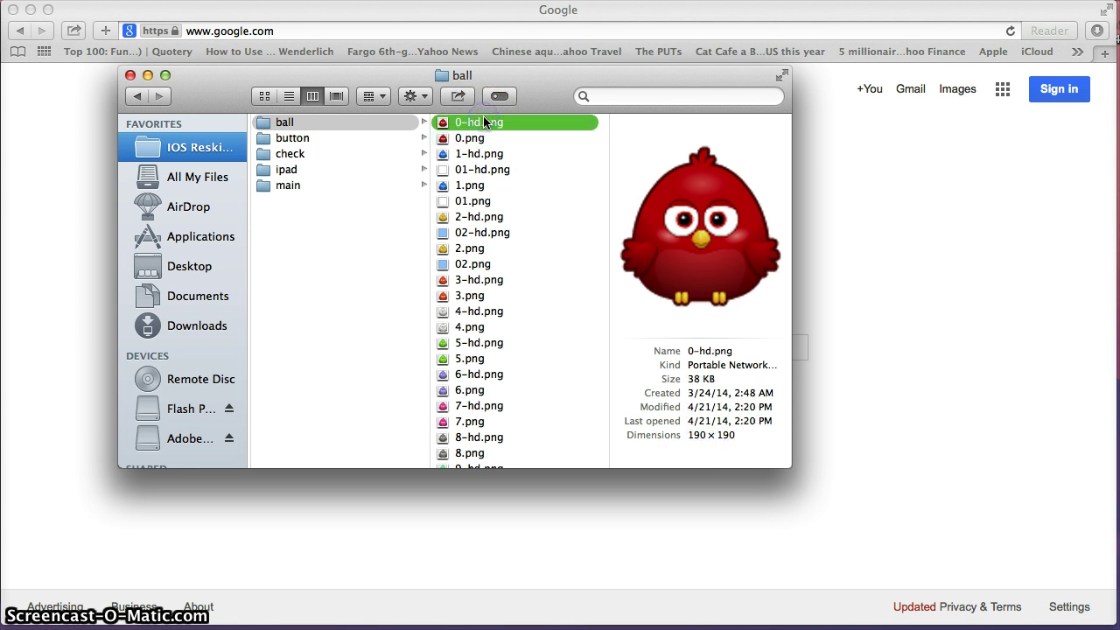
{"action": "left_click", "coordinate": [483, 137]}
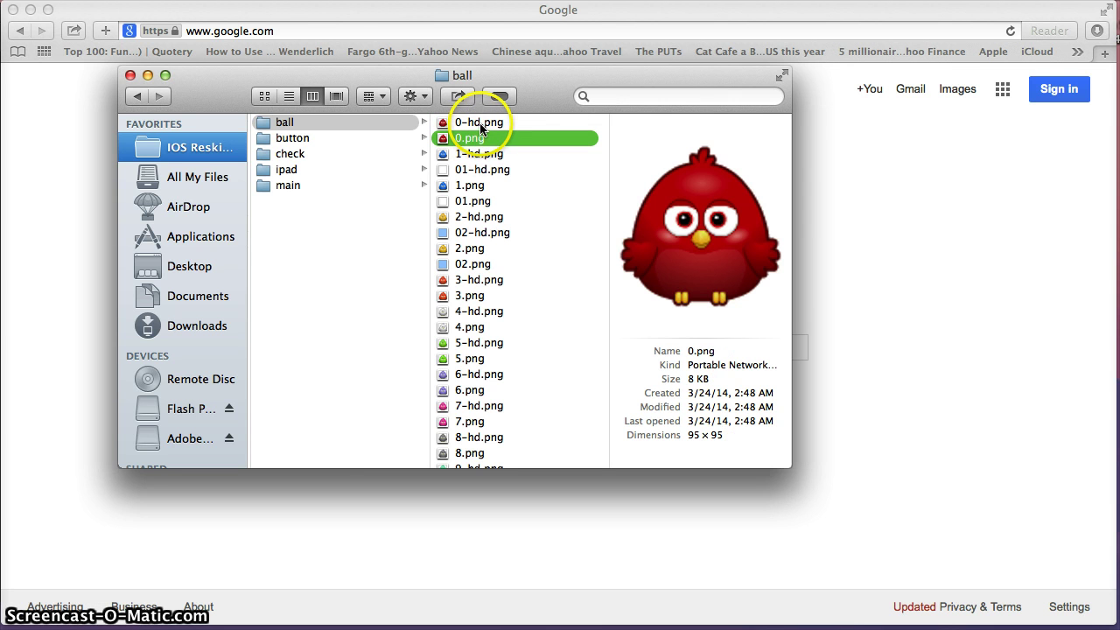
{"action": "left_click_drag", "start_coordinate": [688, 435], "coordinate": [722, 435]}
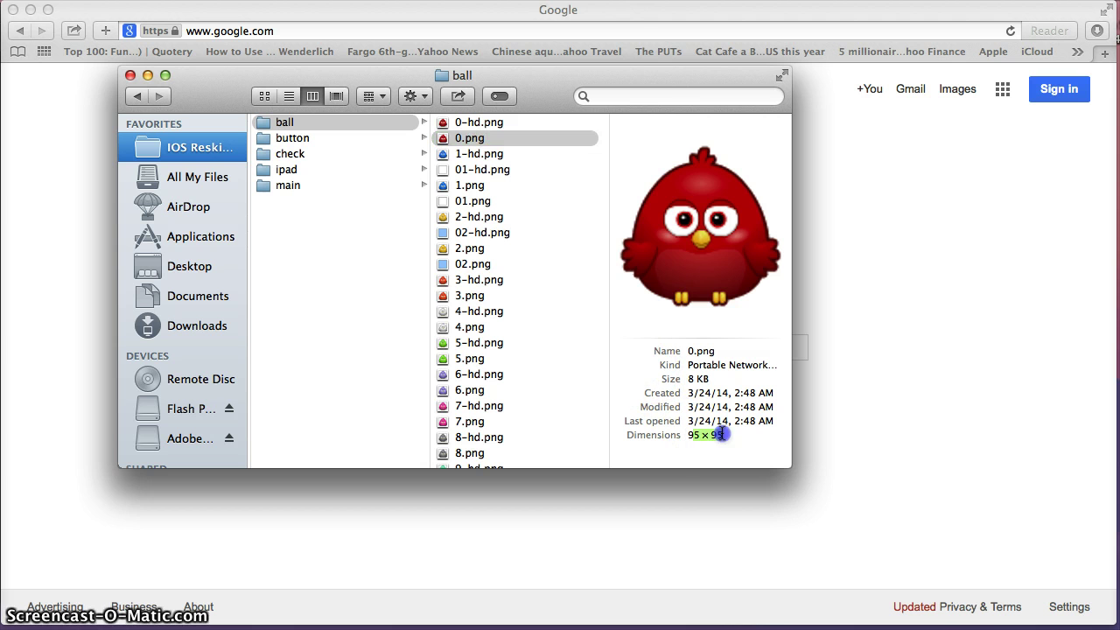
{"action": "left_click", "coordinate": [722, 435]}
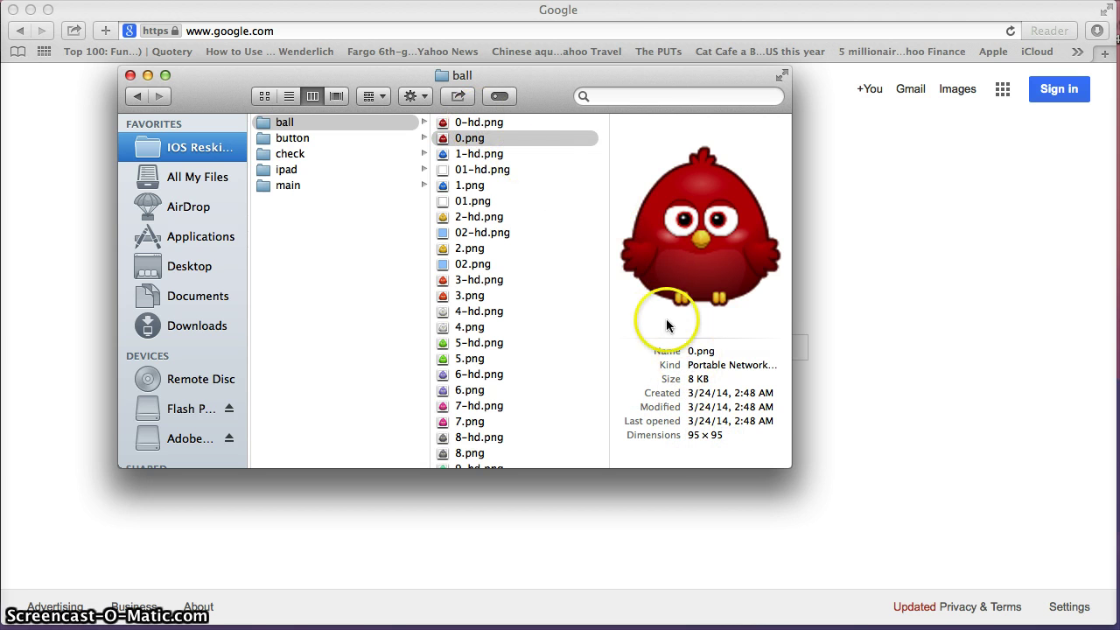
{"action": "left_click", "coordinate": [486, 122]}
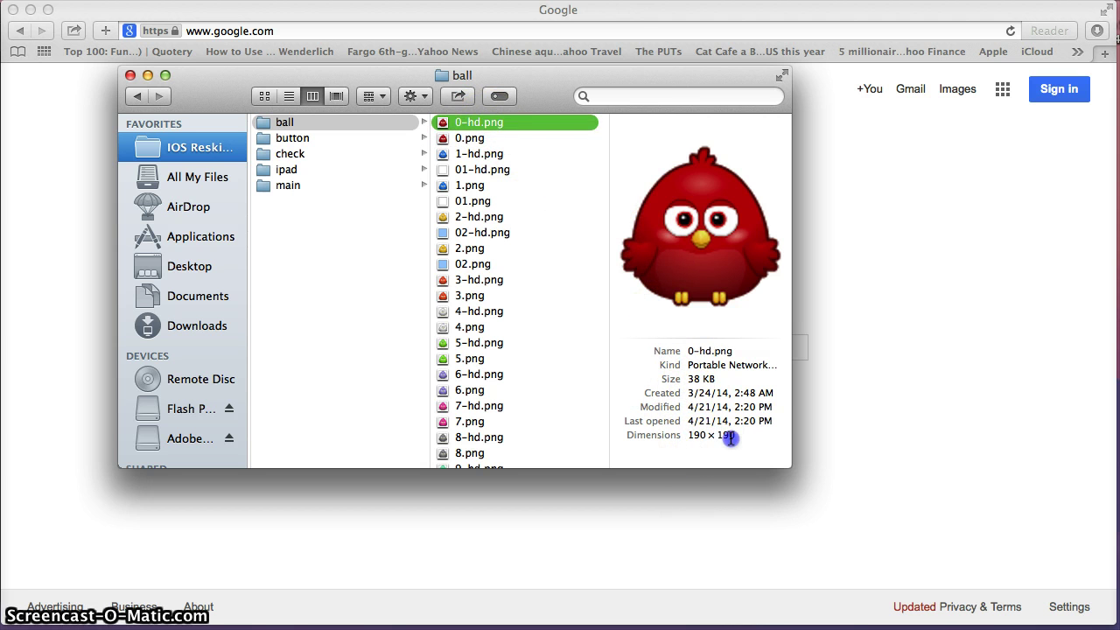
{"action": "left_click_drag", "start_coordinate": [689, 436], "coordinate": [733, 439]}
{"action": "left_click", "coordinate": [734, 438]}
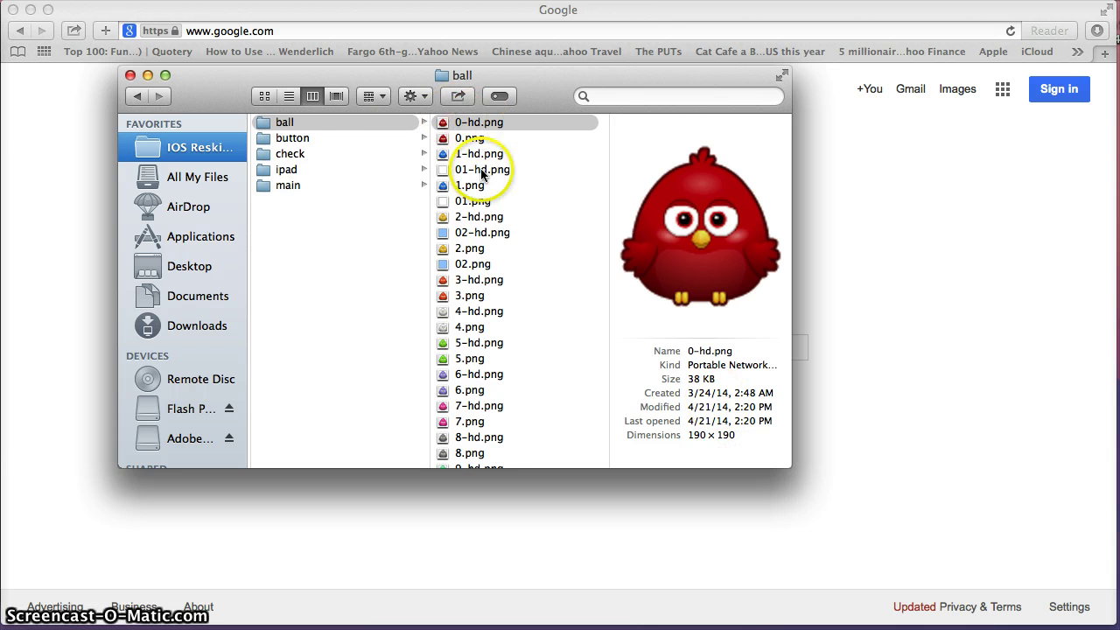
Preview the ipad bird images 1, 13, 5 and 0~ipad.png, then close Finder
{"action": "left_click", "coordinate": [301, 138]}
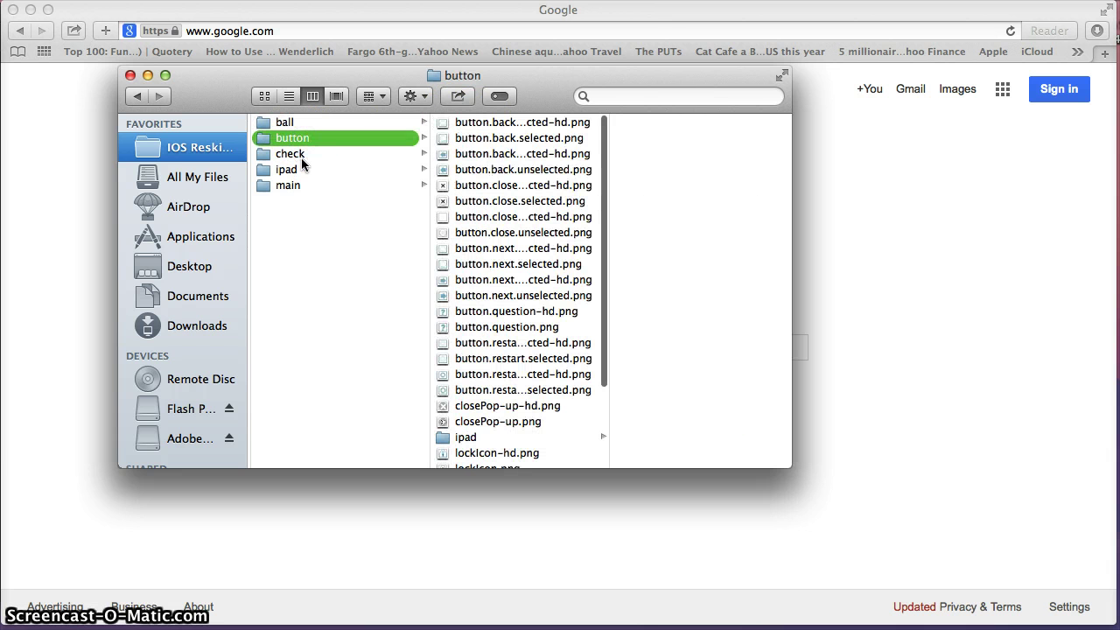
{"action": "left_click", "coordinate": [299, 169]}
{"action": "left_click", "coordinate": [467, 140]}
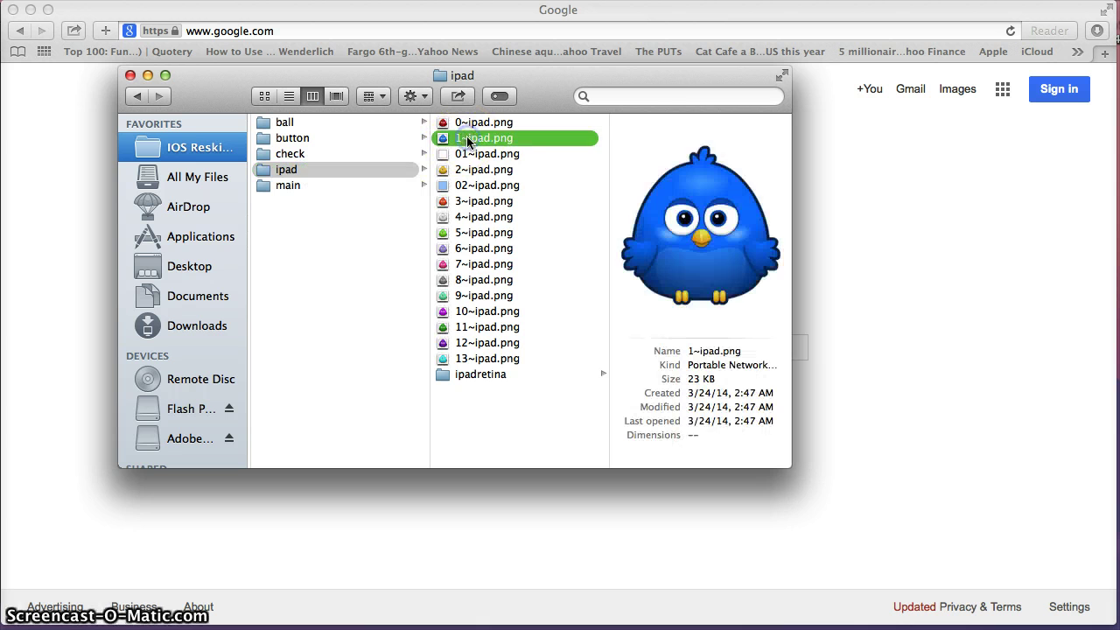
{"action": "left_click", "coordinate": [478, 359]}
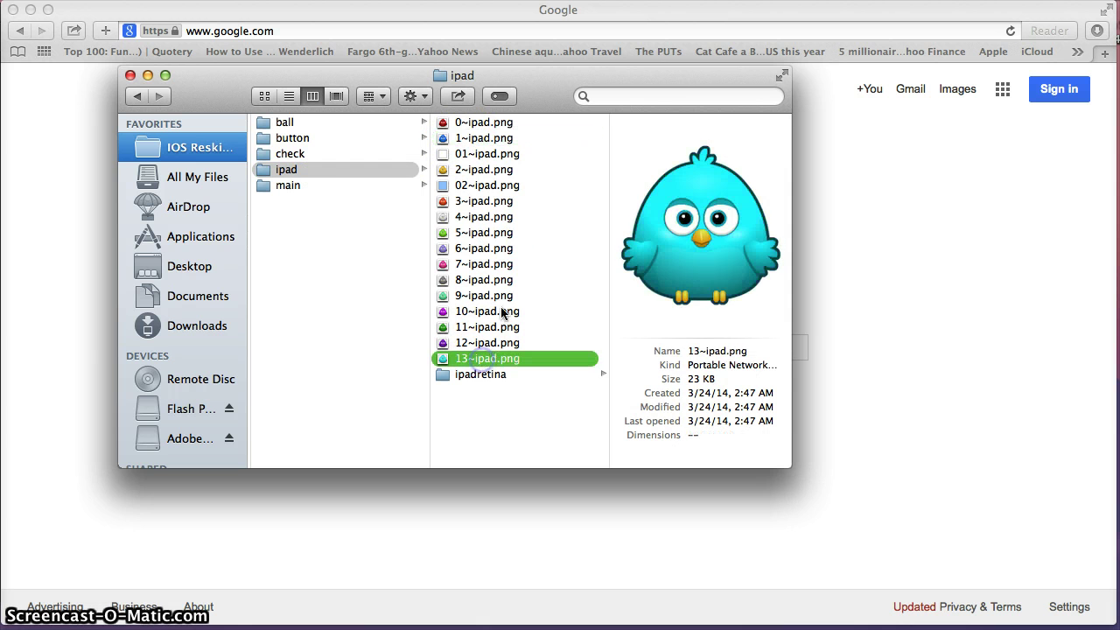
{"action": "left_click", "coordinate": [492, 231]}
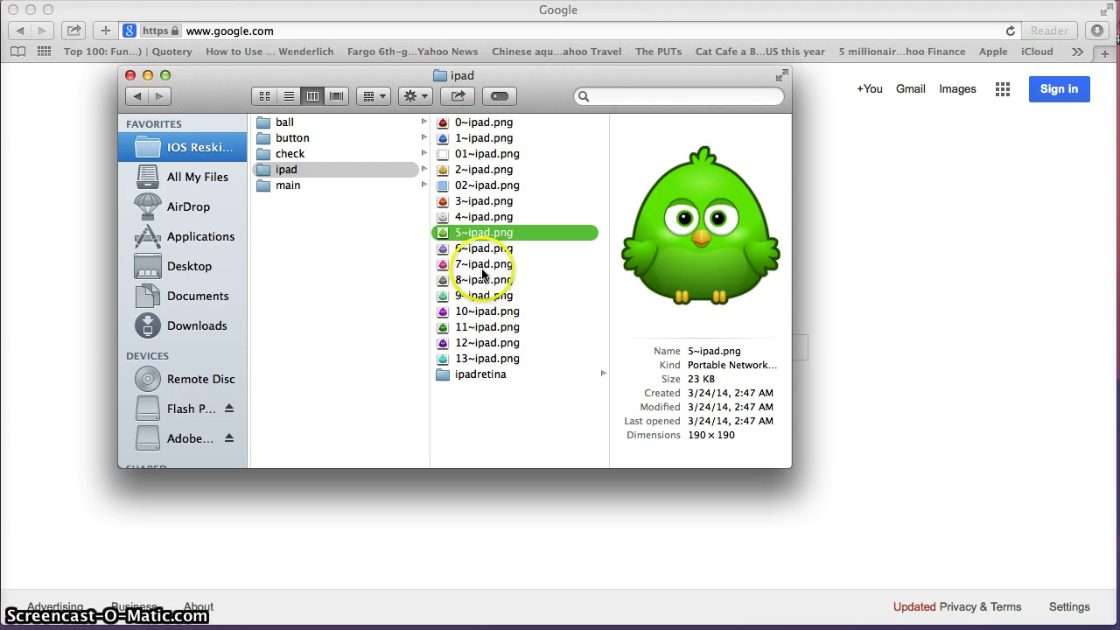
{"action": "left_click", "coordinate": [484, 122]}
{"action": "left_click", "coordinate": [516, 358]}
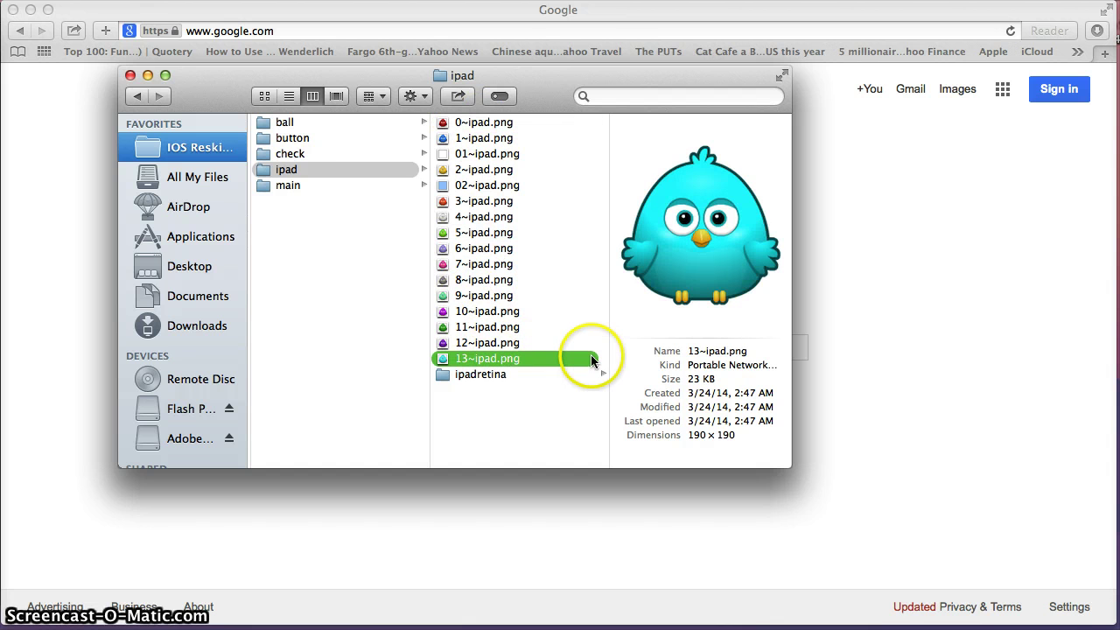
{"action": "left_click", "coordinate": [131, 76]}
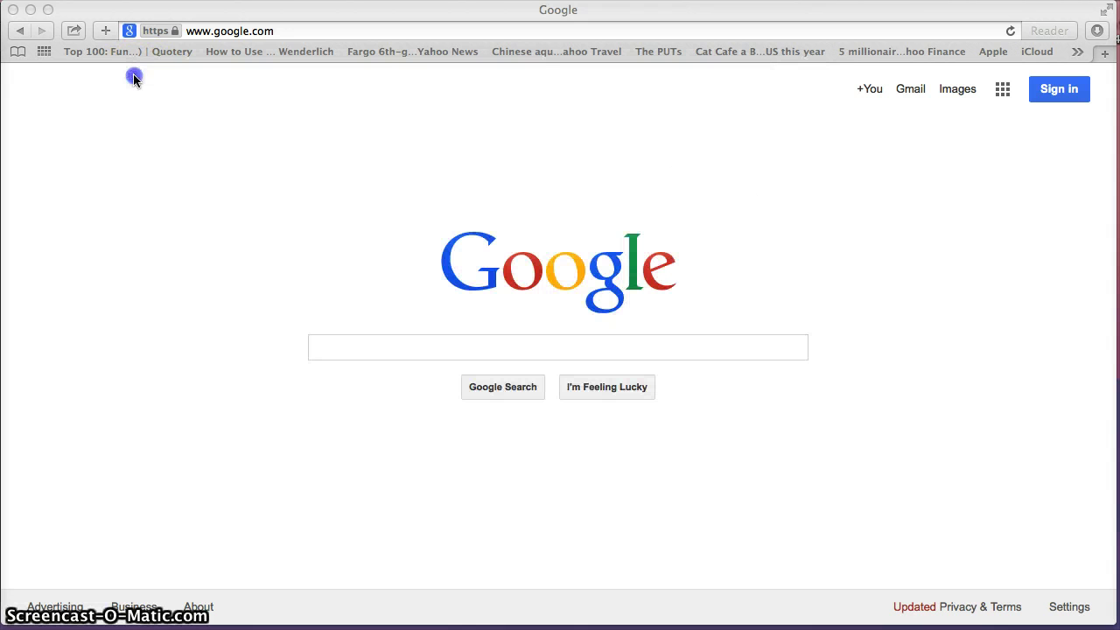
Search Google for 'free clipart soccer ball' and scroll down to the Clker.com results
{"action": "left_click", "coordinate": [285, 18]}
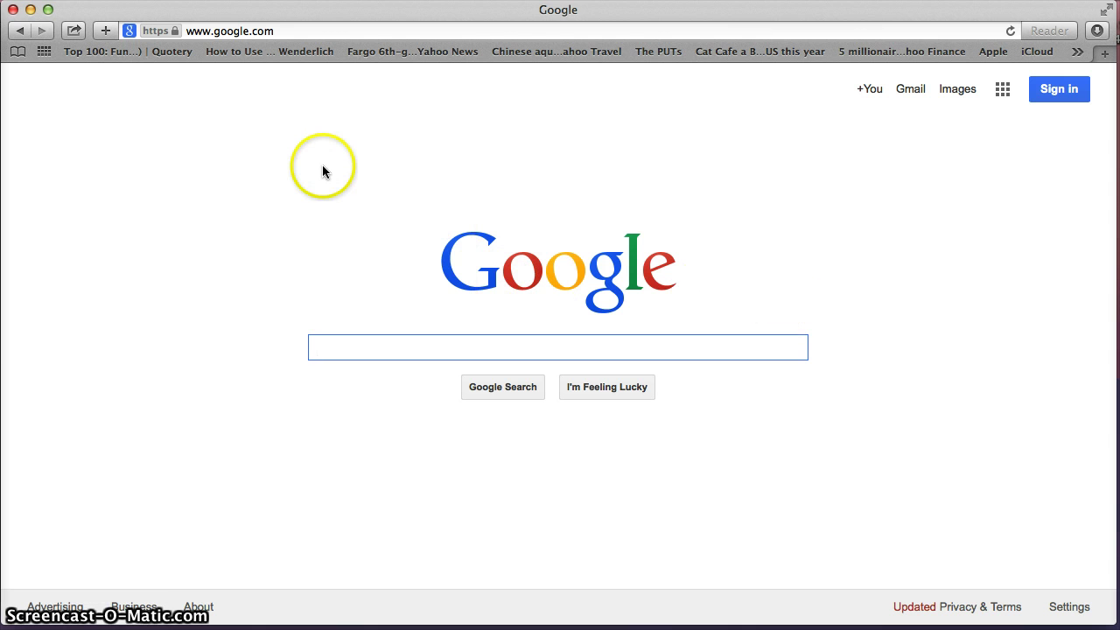
{"action": "left_click", "coordinate": [338, 30]}
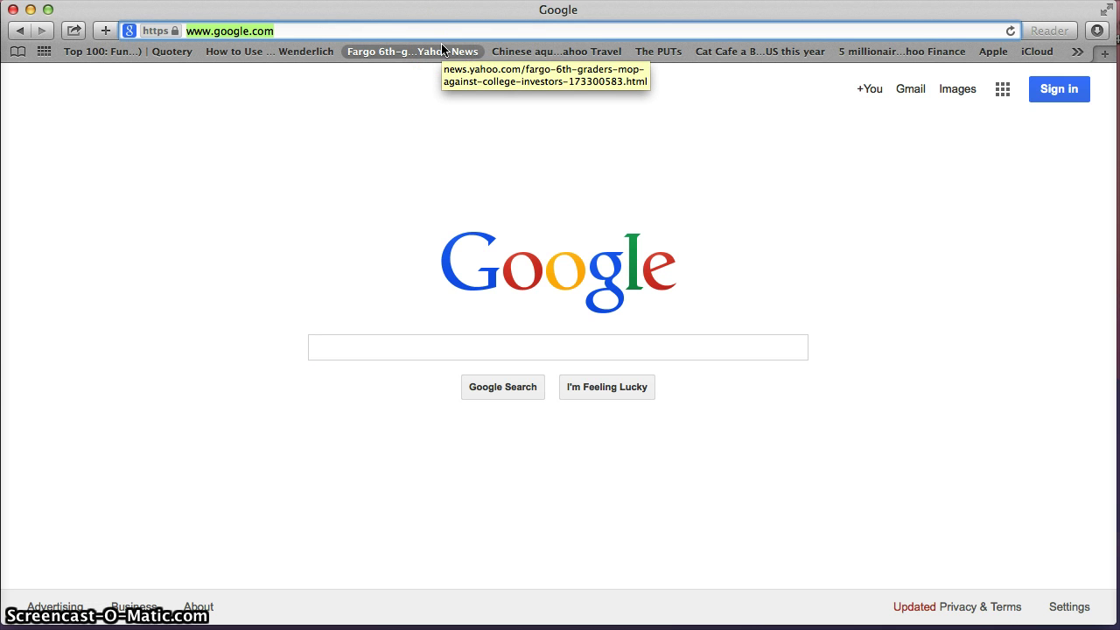
{"action": "type", "text": "free sl"}
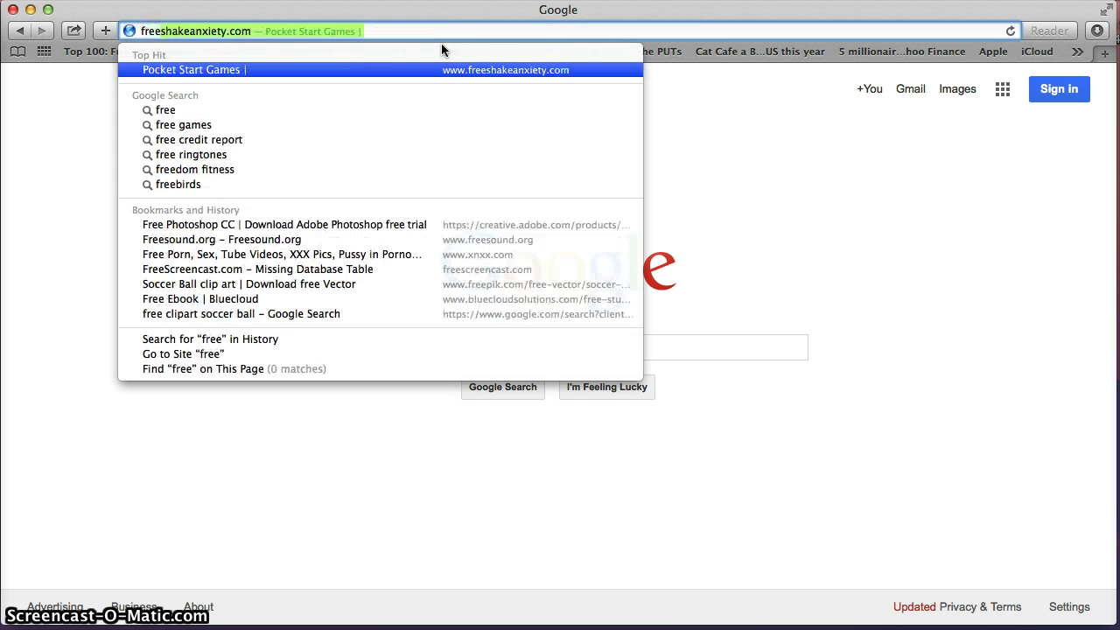
{"action": "key", "text": "BackSpace"}
{"action": "key", "text": "BackSpace"}
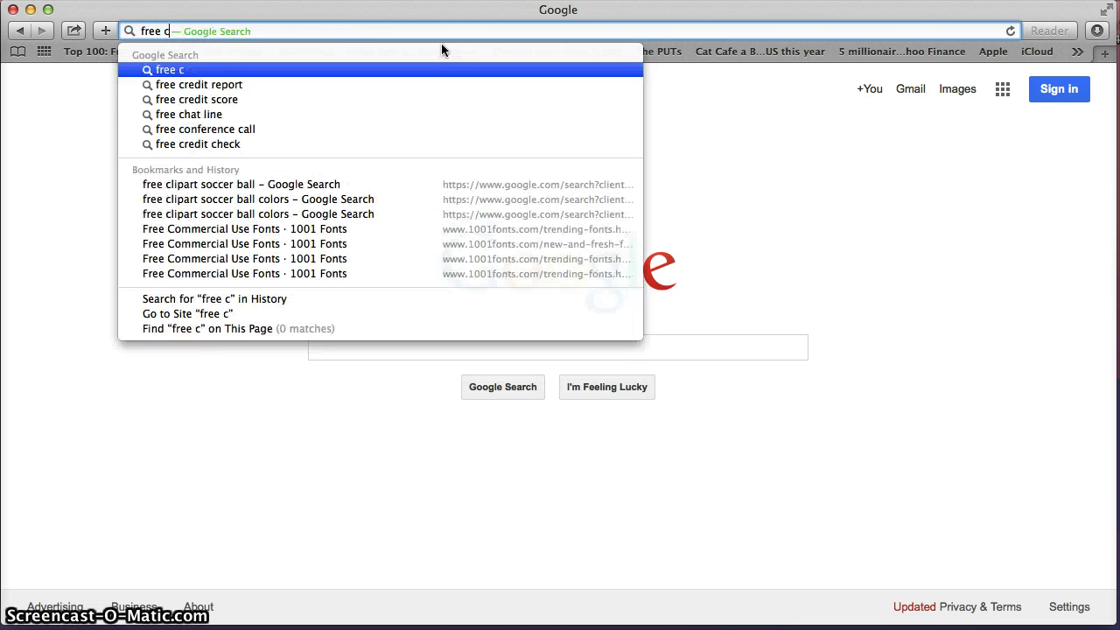
{"action": "type", "text": "clipart soccer ball"}
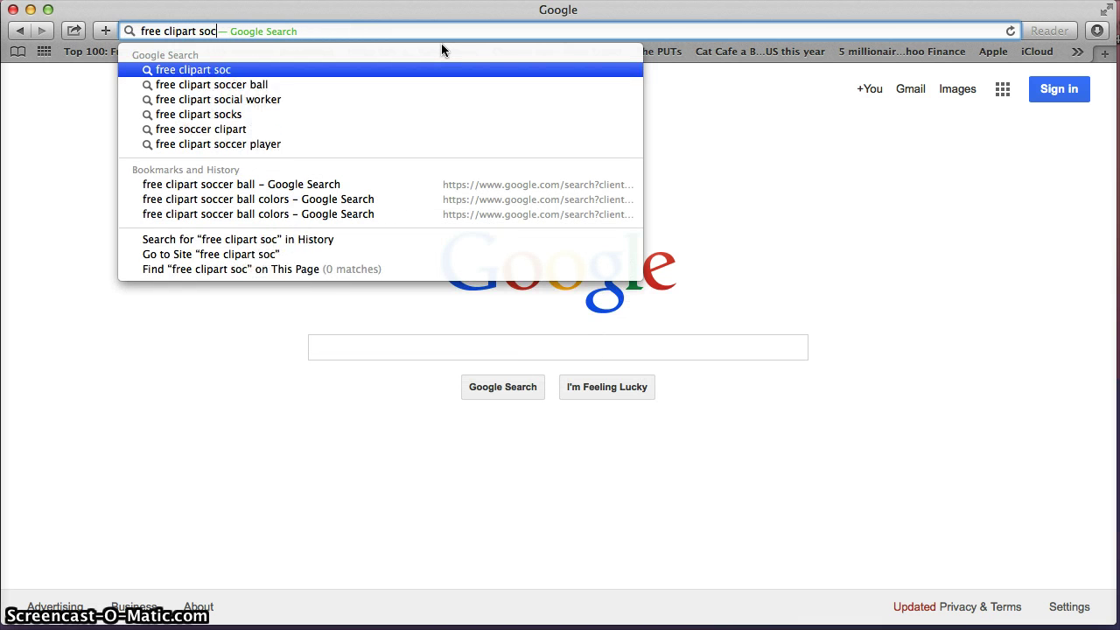
{"action": "key", "text": "Return"}
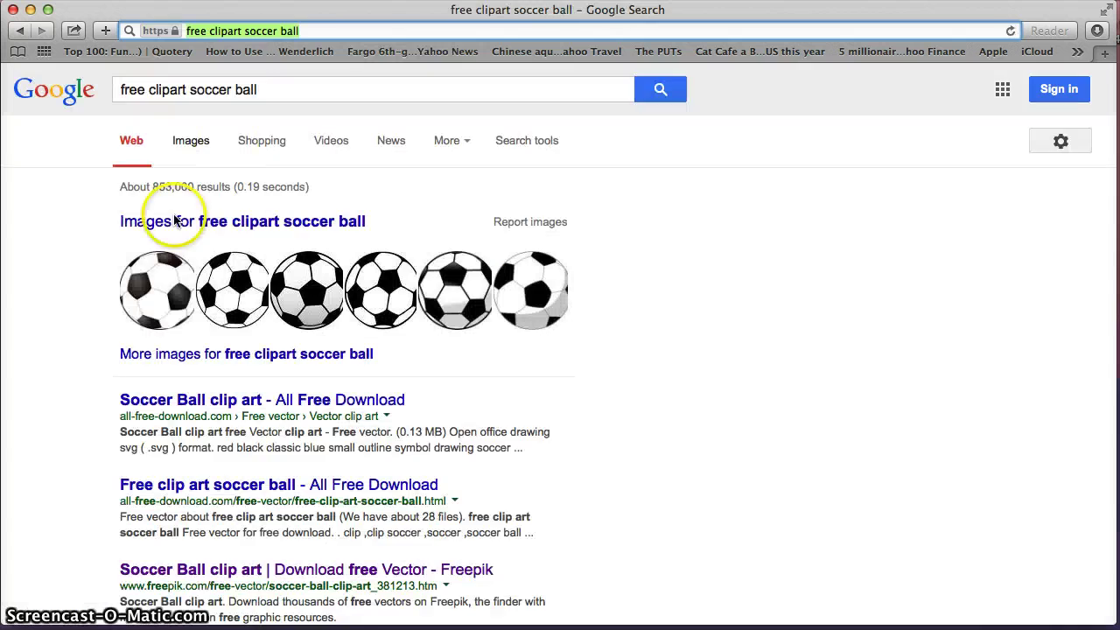
{"action": "scroll", "coordinate": [179, 262], "scroll_direction": "down", "scroll_amount": 2}
{"action": "scroll", "coordinate": [186, 268], "scroll_direction": "down", "scroll_amount": 10}
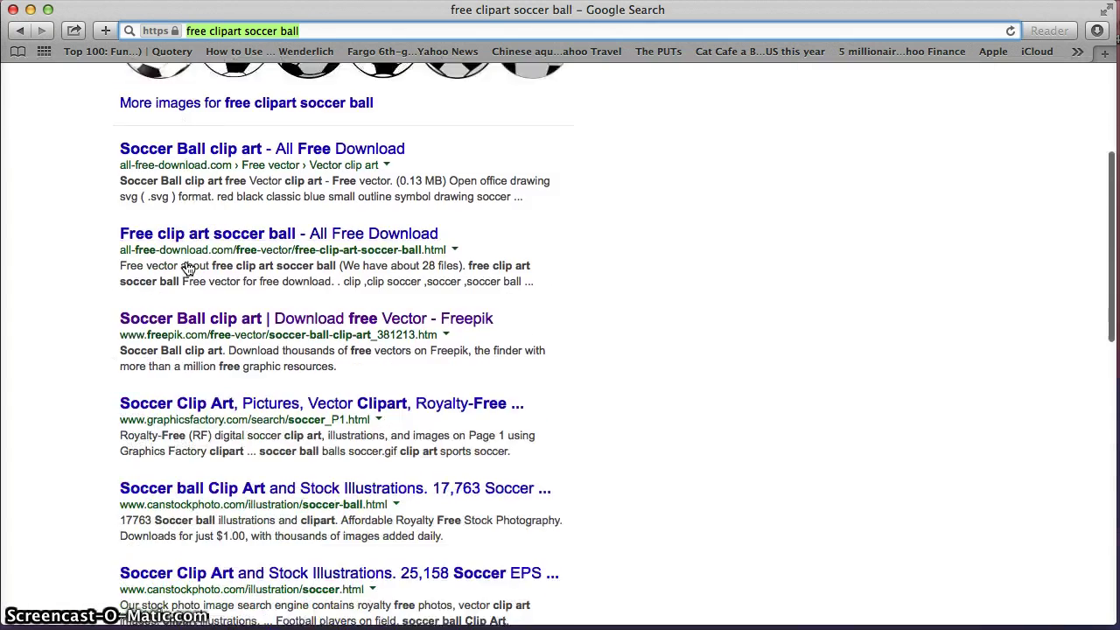
{"action": "scroll", "coordinate": [187, 269], "scroll_direction": "down", "scroll_amount": 5}
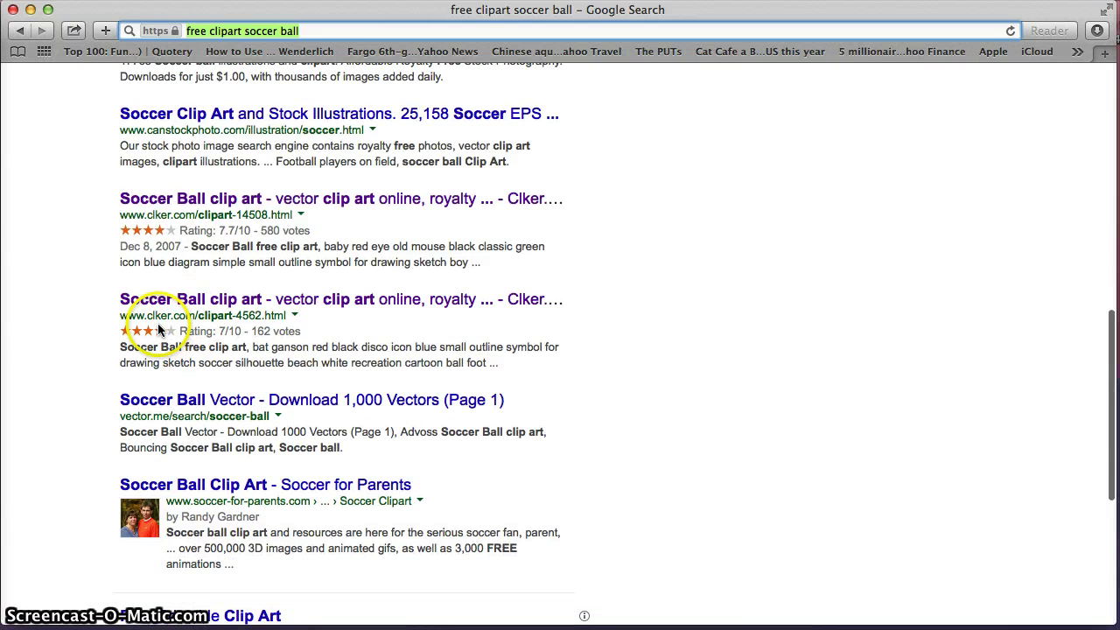
Open the Clker.com soccer ball clip art and scroll to its related clip arts
{"action": "left_click", "coordinate": [150, 318]}
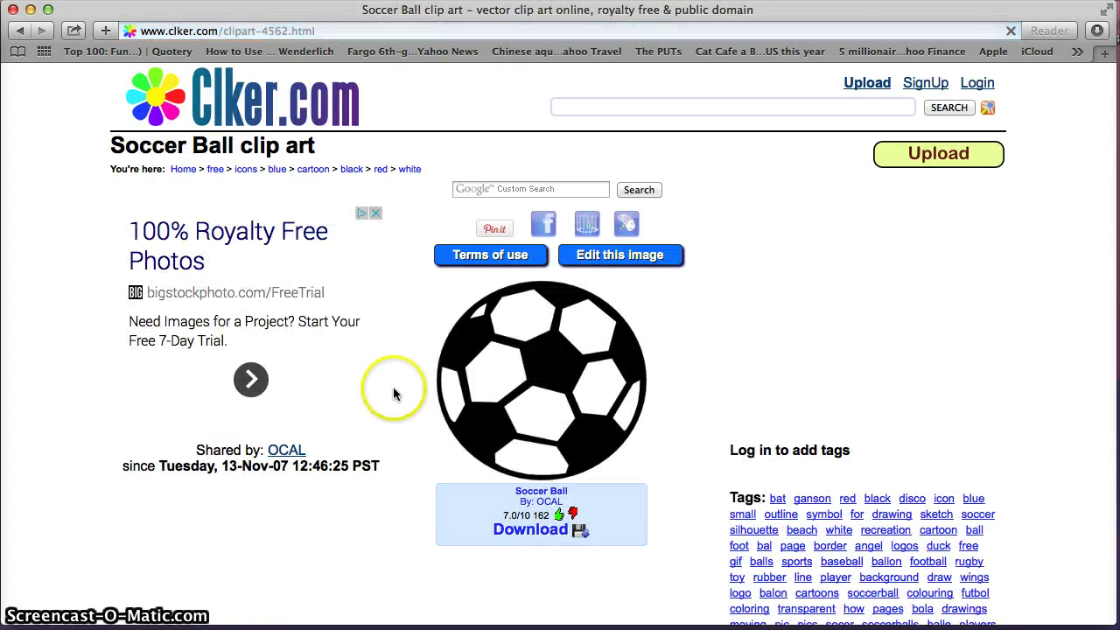
{"action": "scroll", "coordinate": [464, 349], "scroll_direction": "down", "scroll_amount": 2}
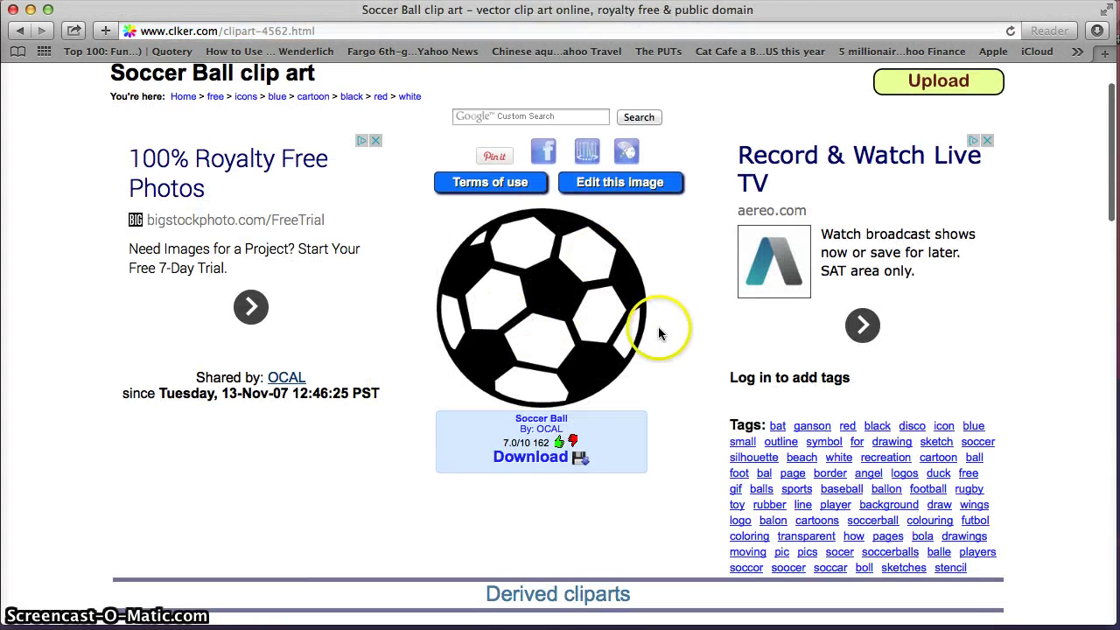
{"action": "scroll", "coordinate": [637, 329], "scroll_direction": "down", "scroll_amount": 5}
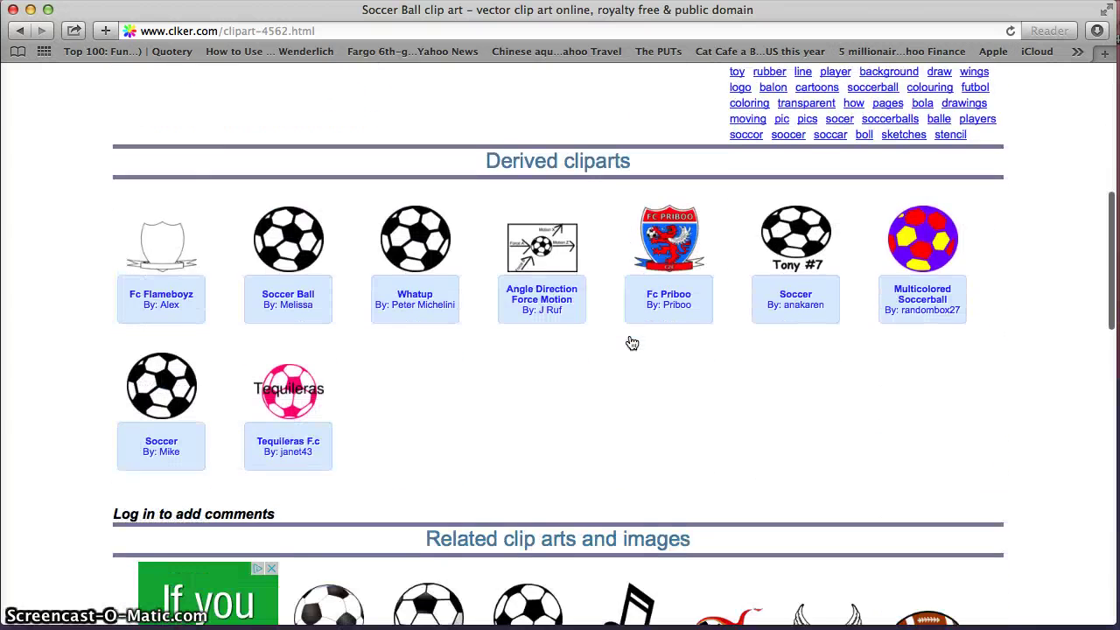
{"action": "scroll", "coordinate": [632, 343], "scroll_direction": "down", "scroll_amount": 5}
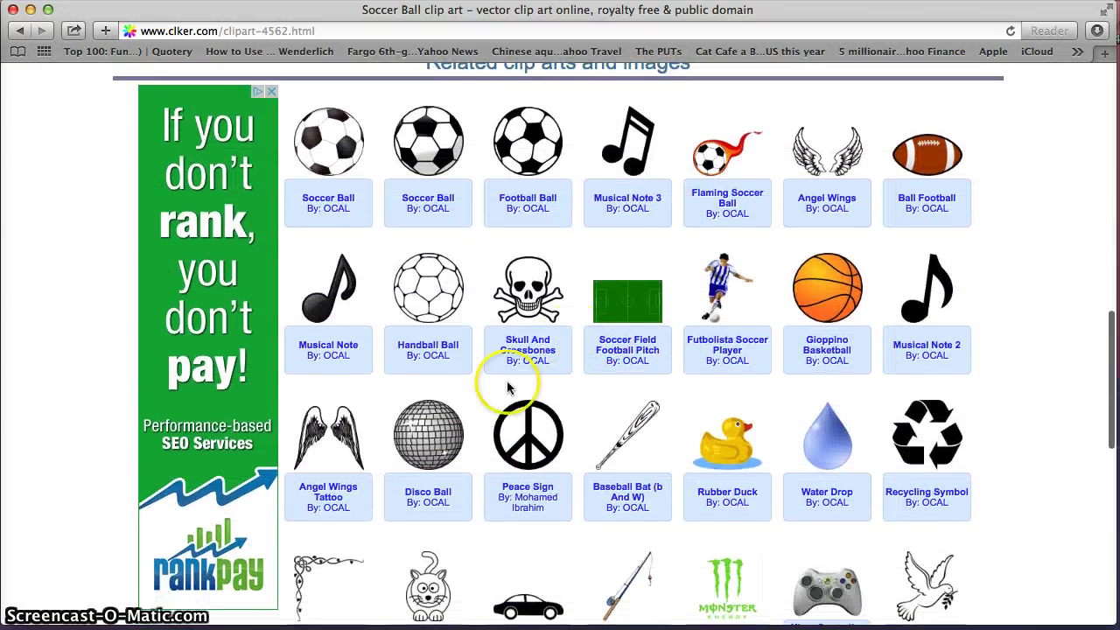
Open the Handball Ball clip art and download its Small size image
{"action": "left_click", "coordinate": [429, 304]}
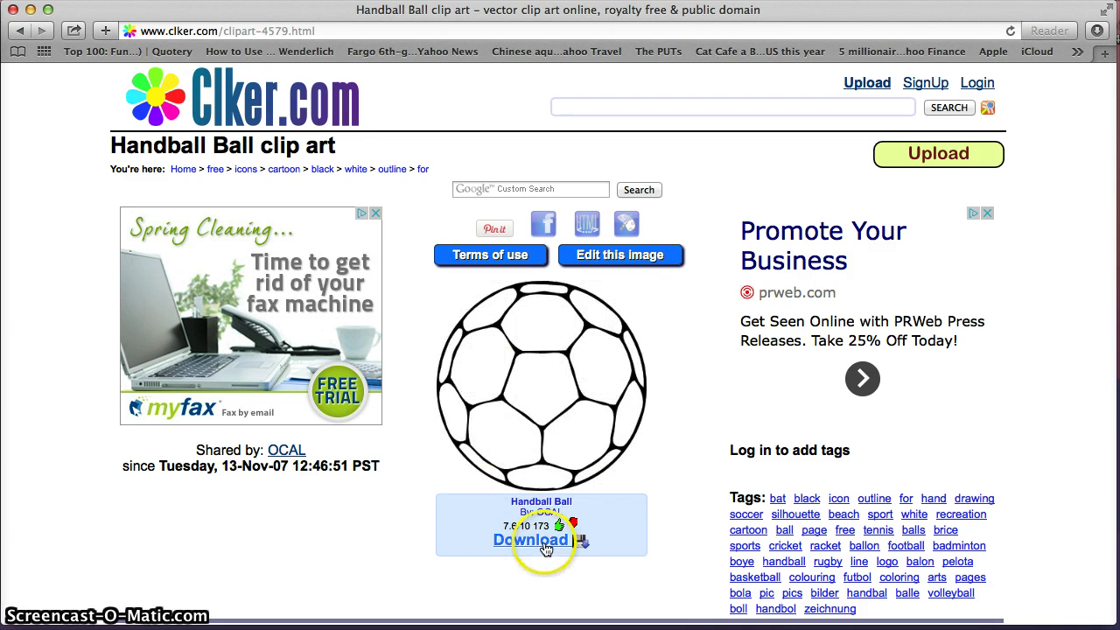
{"action": "mouse_move", "coordinate": [542, 547]}
{"action": "scroll", "coordinate": [542, 578], "scroll_direction": "down", "scroll_amount": 1}
{"action": "left_click", "coordinate": [537, 607]}
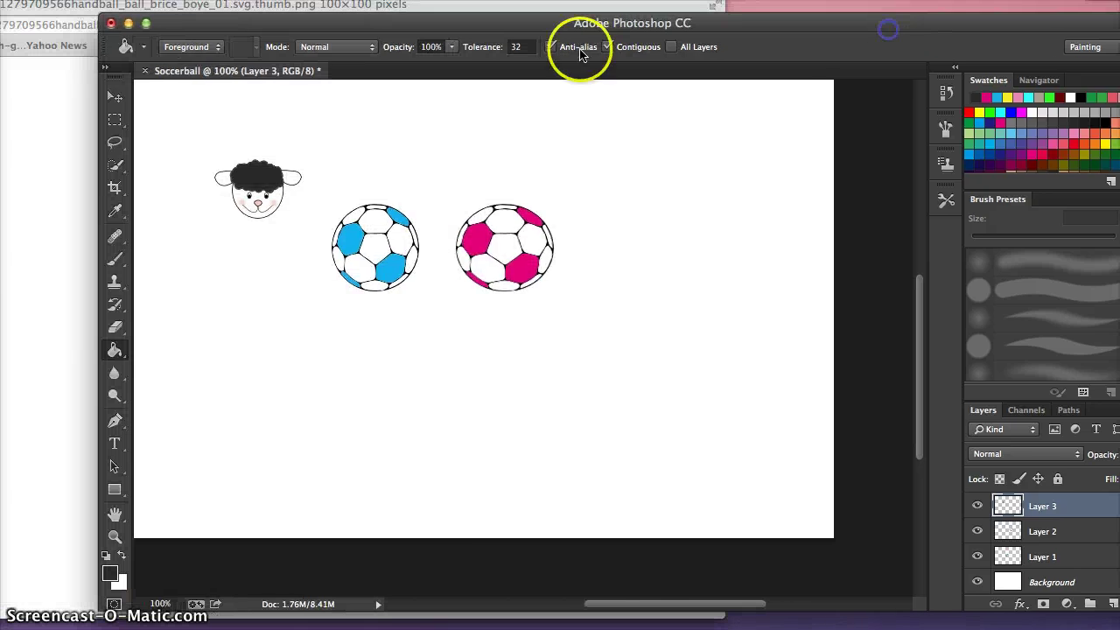
Close the Soccerball document, choosing Don't Save to discard its changes
{"action": "left_click", "coordinate": [145, 71]}
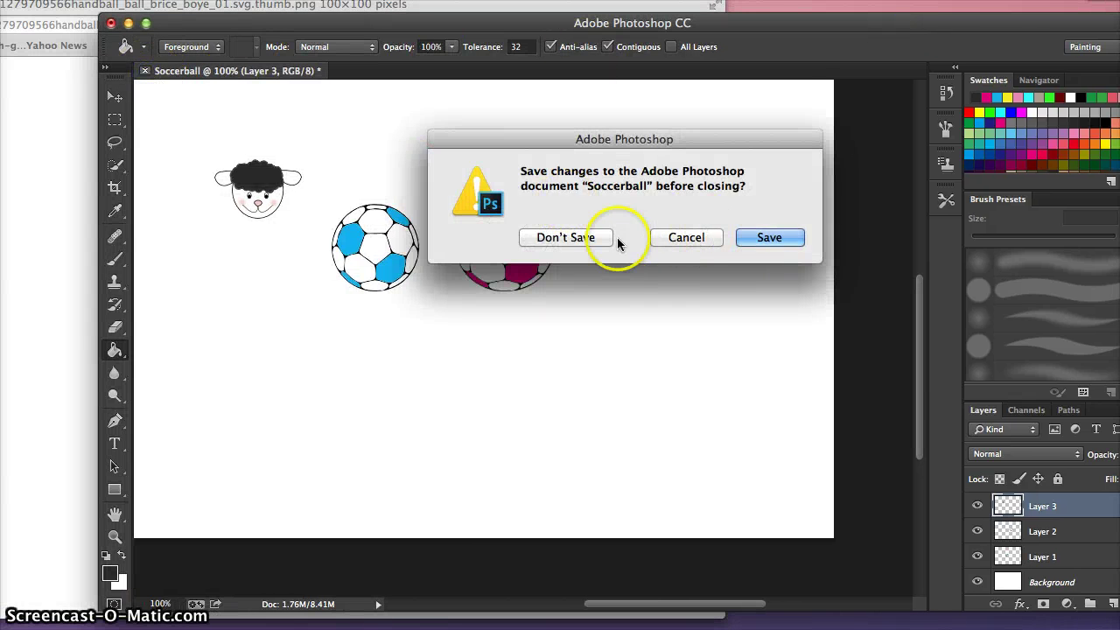
{"action": "left_click", "coordinate": [577, 242]}
{"action": "left_click_drag", "start_coordinate": [270, 25], "coordinate": [119, 16]}
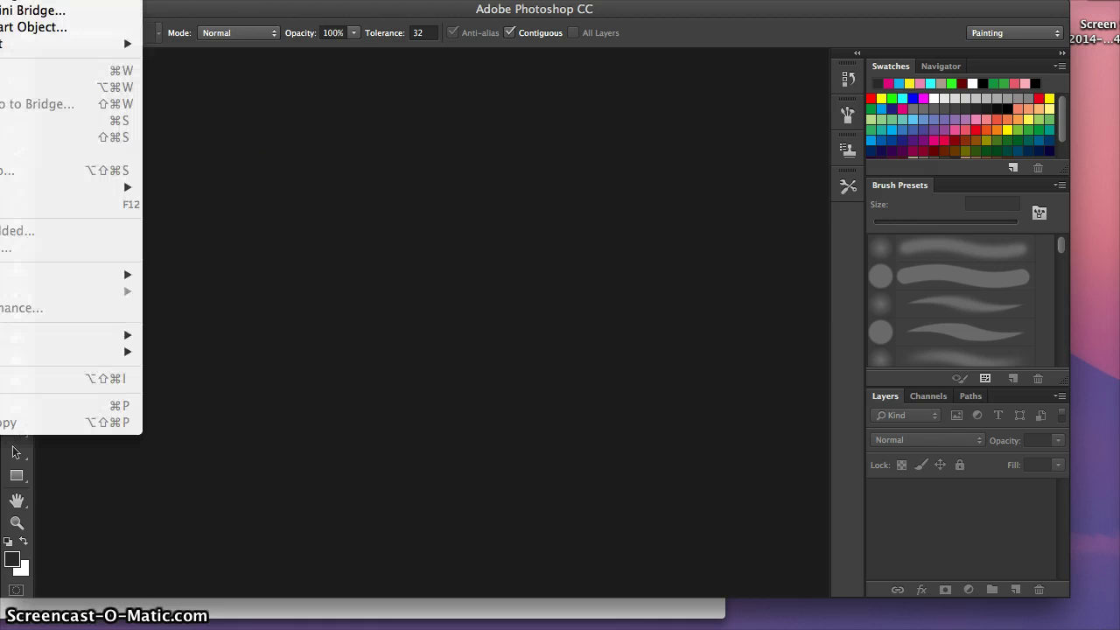
Start a new 960 × 640 px, 72 ppi document named Soccerball
{"action": "mouse_move", "coordinate": [53, 43]}
{"action": "key", "text": "super+n"}
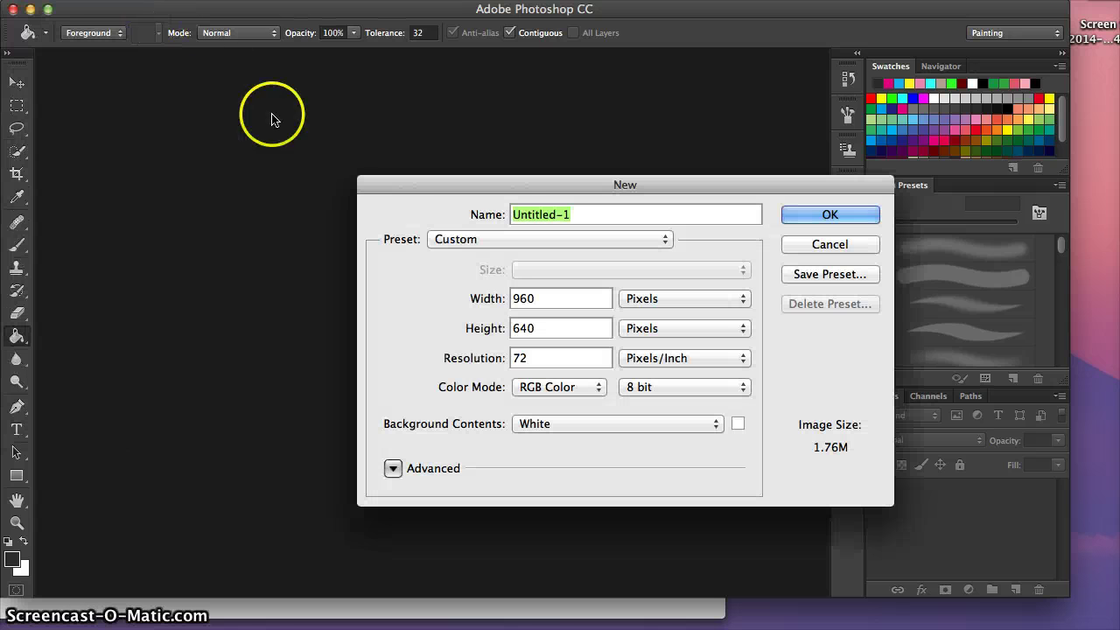
{"action": "type", "text": "Soccerball"}
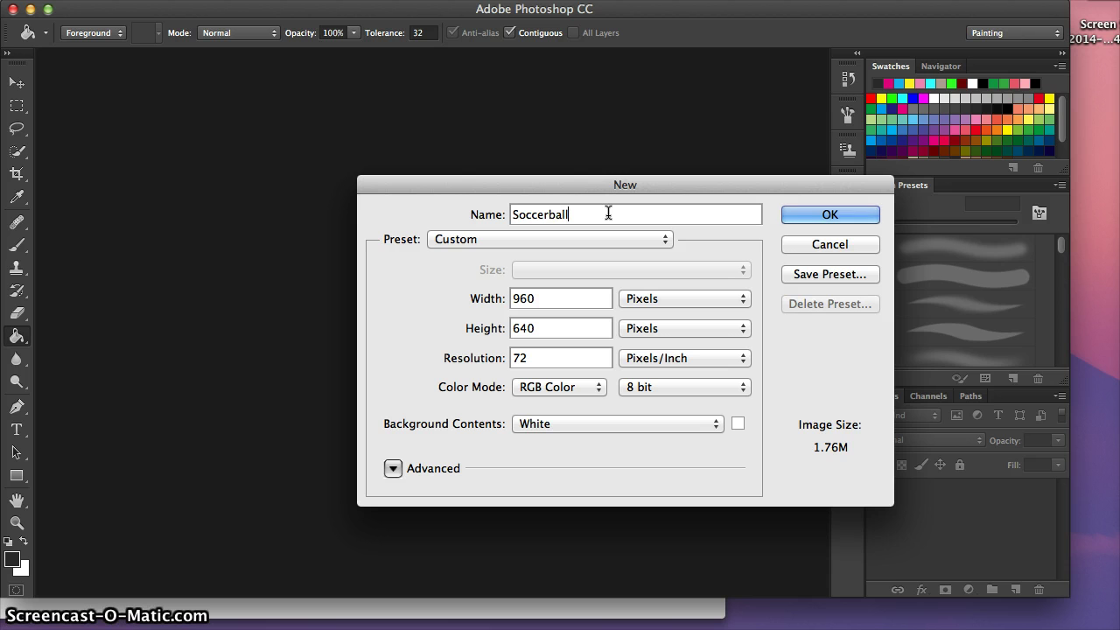
Create the Soccerball document and drag the handball image from Safari onto its canvas
{"action": "left_click", "coordinate": [697, 172]}
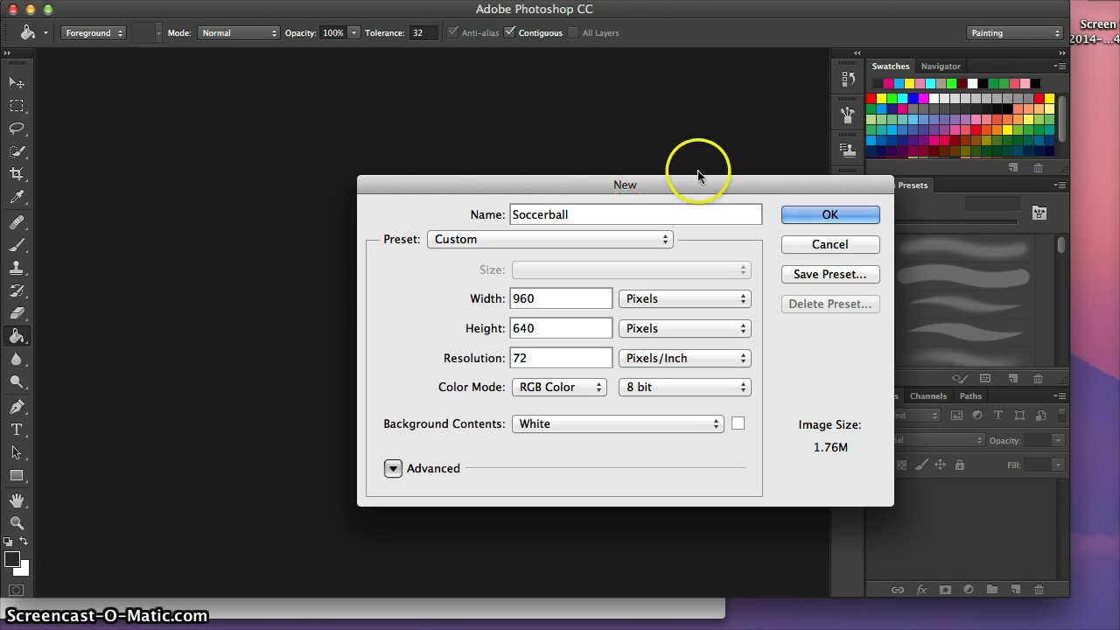
{"action": "left_click", "coordinate": [830, 215]}
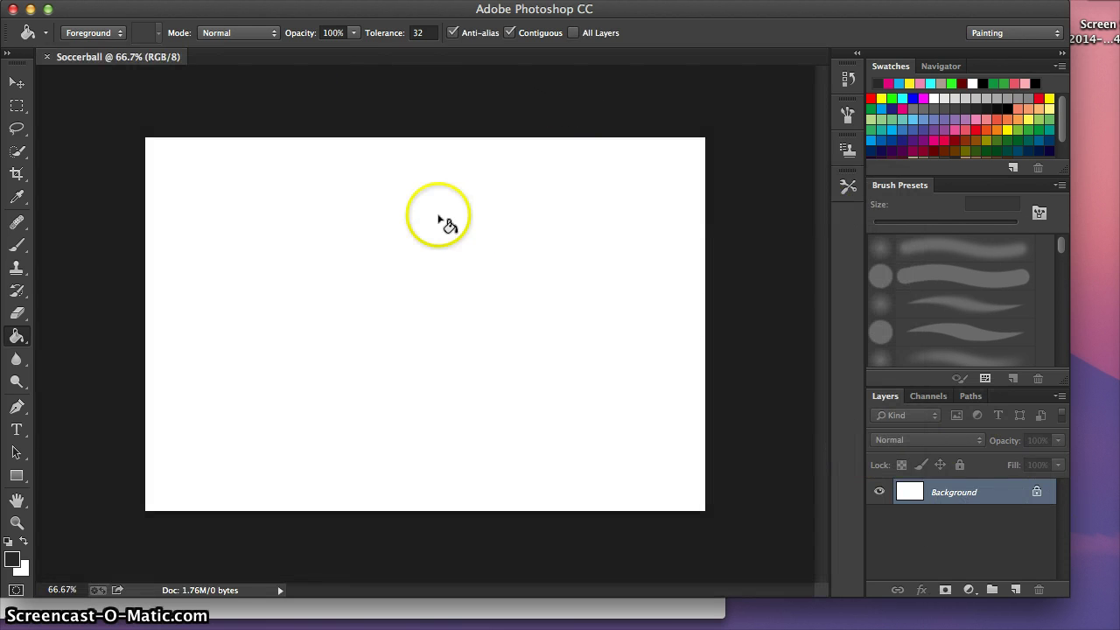
{"action": "left_click_drag", "start_coordinate": [426, 18], "coordinate": [826, 28]}
{"action": "left_click_drag", "start_coordinate": [387, 7], "coordinate": [821, 317]}
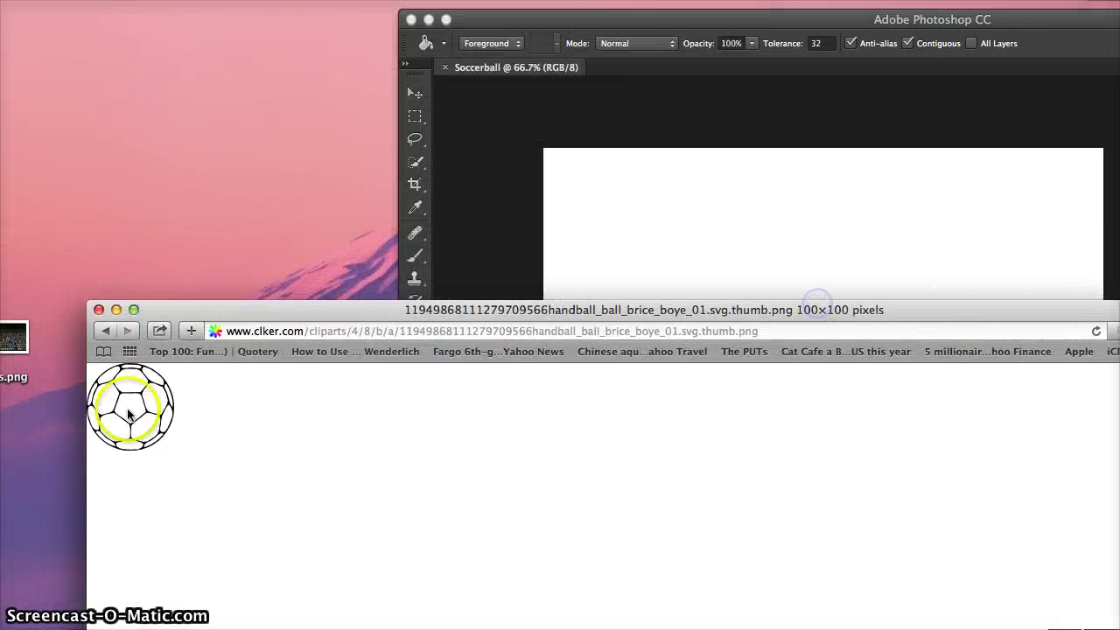
{"action": "left_click_drag", "start_coordinate": [128, 415], "coordinate": [638, 210]}
Move the ball on Layer 1 to the centre of the canvas
{"action": "left_click_drag", "start_coordinate": [793, 30], "coordinate": [399, 21]}
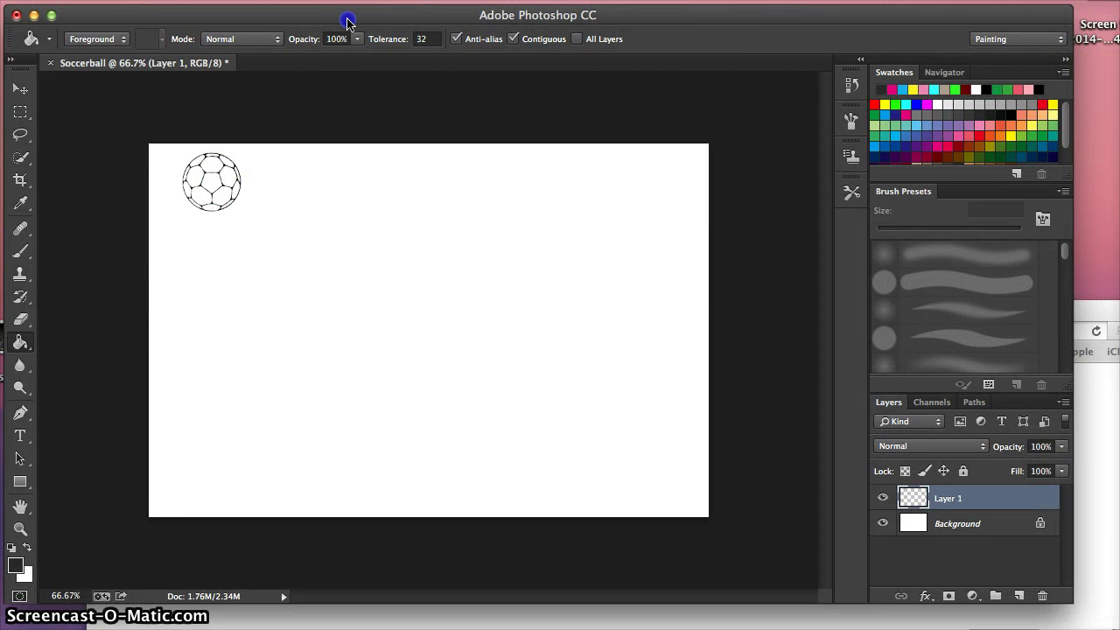
{"action": "left_click_drag", "start_coordinate": [347, 22], "coordinate": [349, 19]}
{"action": "left_click", "coordinate": [22, 85]}
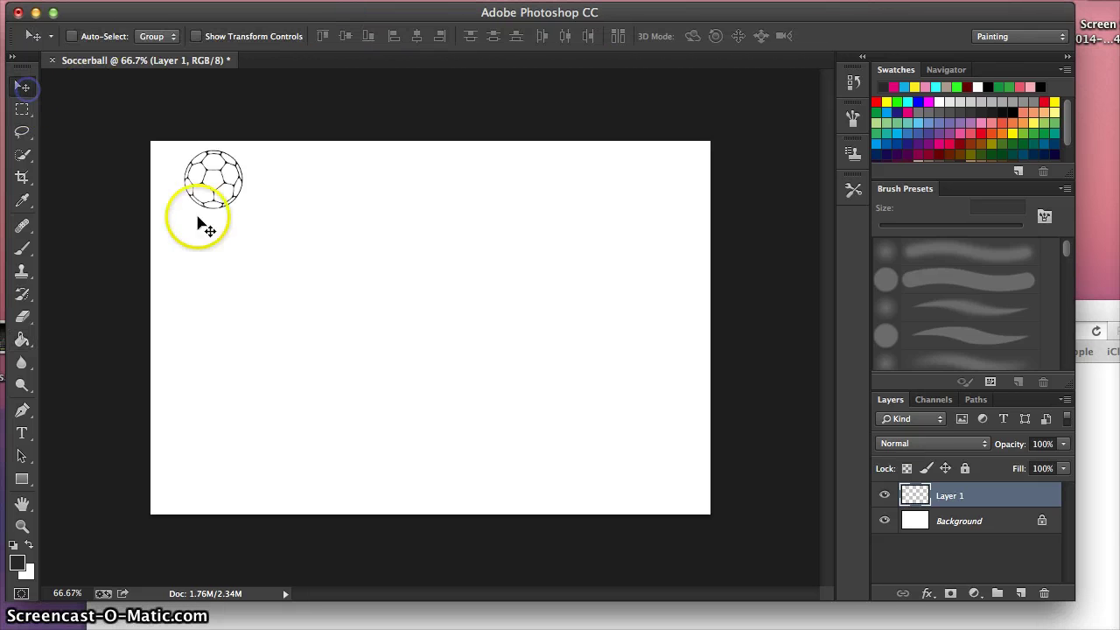
{"action": "left_click_drag", "start_coordinate": [218, 187], "coordinate": [433, 312]}
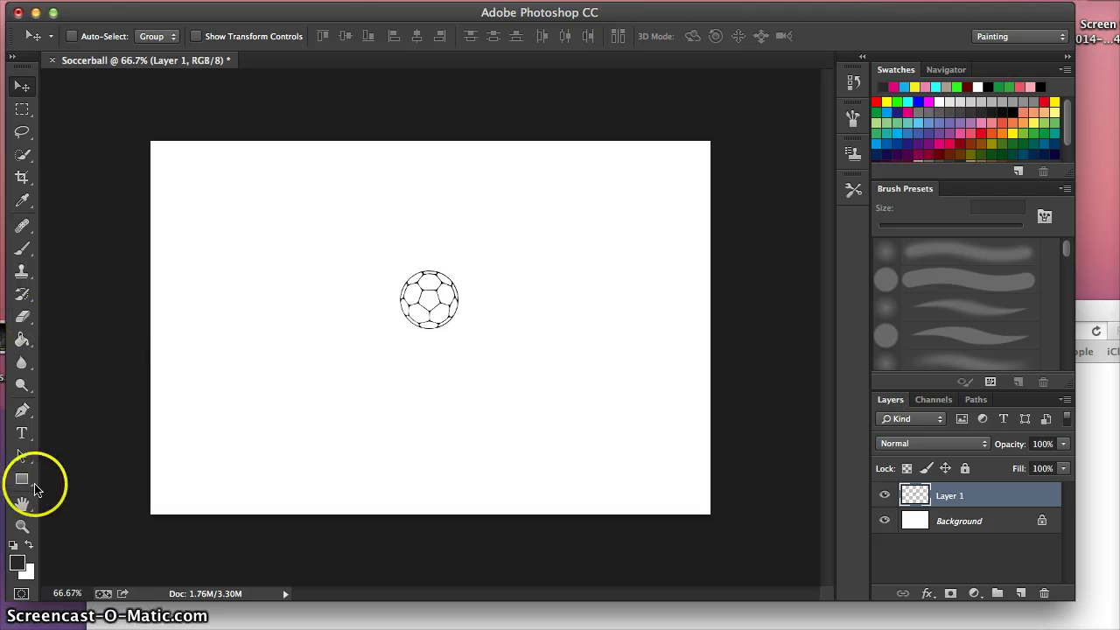
{"action": "left_click", "coordinate": [22, 527]}
{"action": "left_click", "coordinate": [75, 36]}
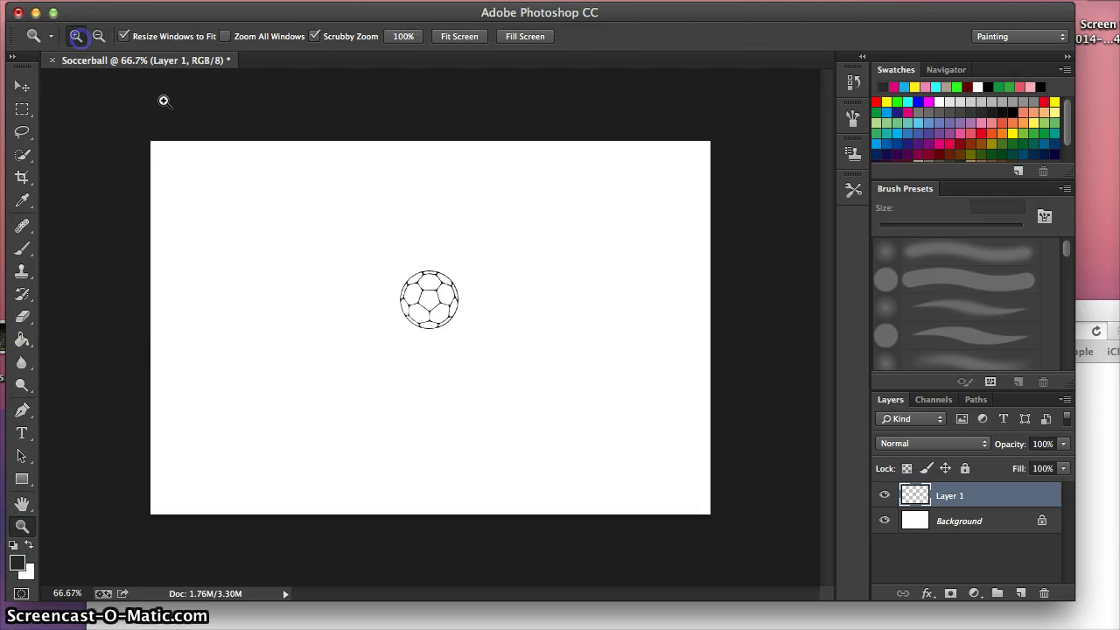
{"action": "left_click", "coordinate": [438, 311]}
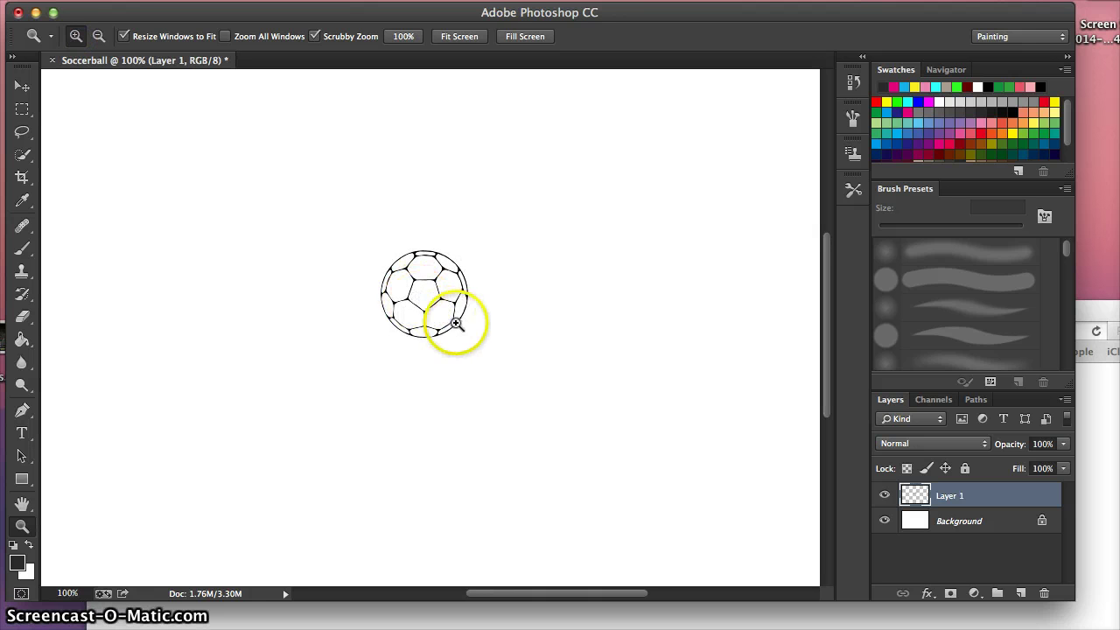
{"action": "left_click", "coordinate": [430, 309]}
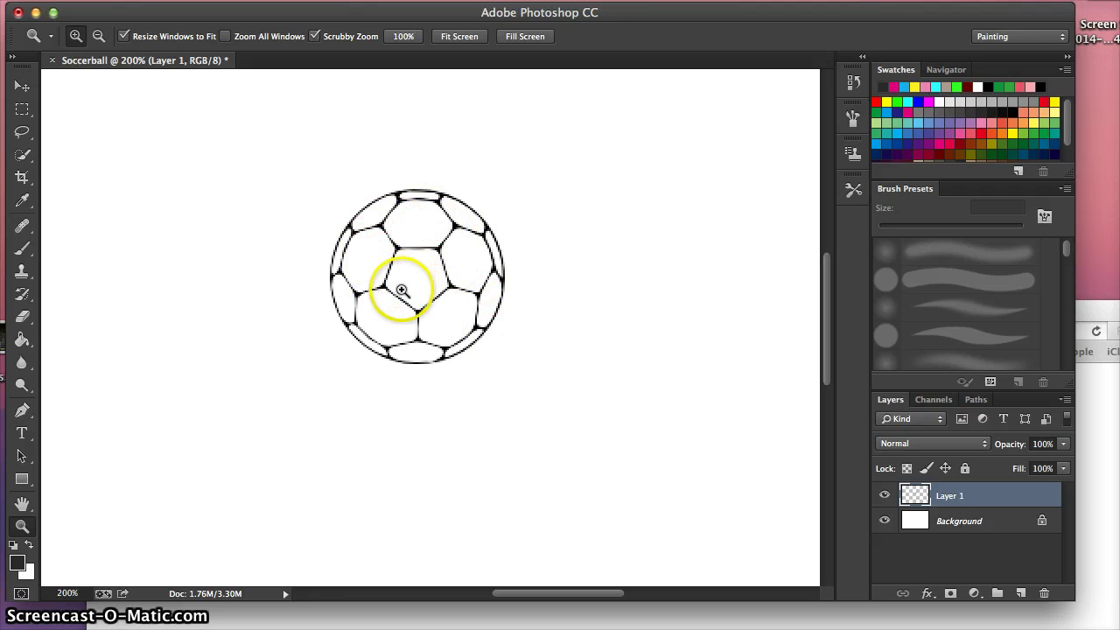
{"action": "left_click", "coordinate": [23, 341]}
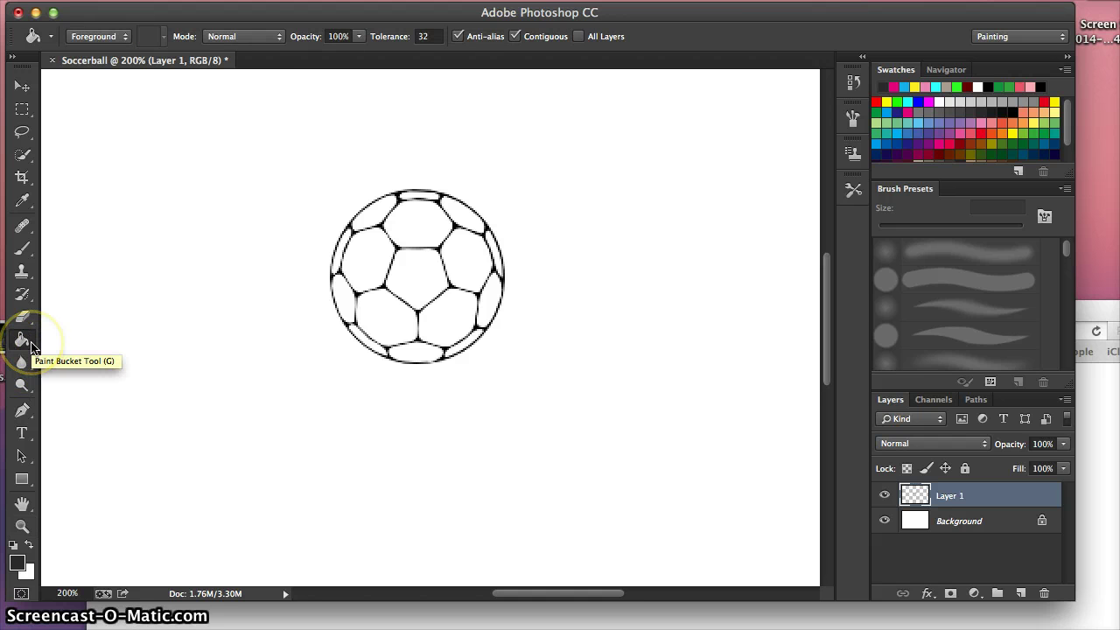
{"action": "left_click", "coordinate": [23, 341]}
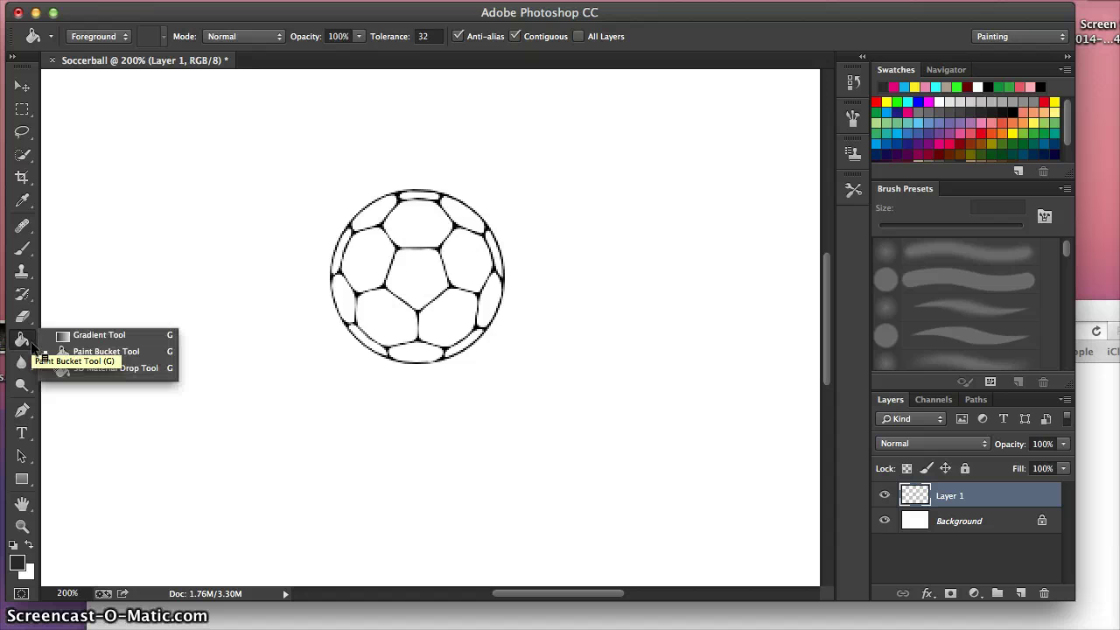
{"action": "left_click", "coordinate": [100, 337]}
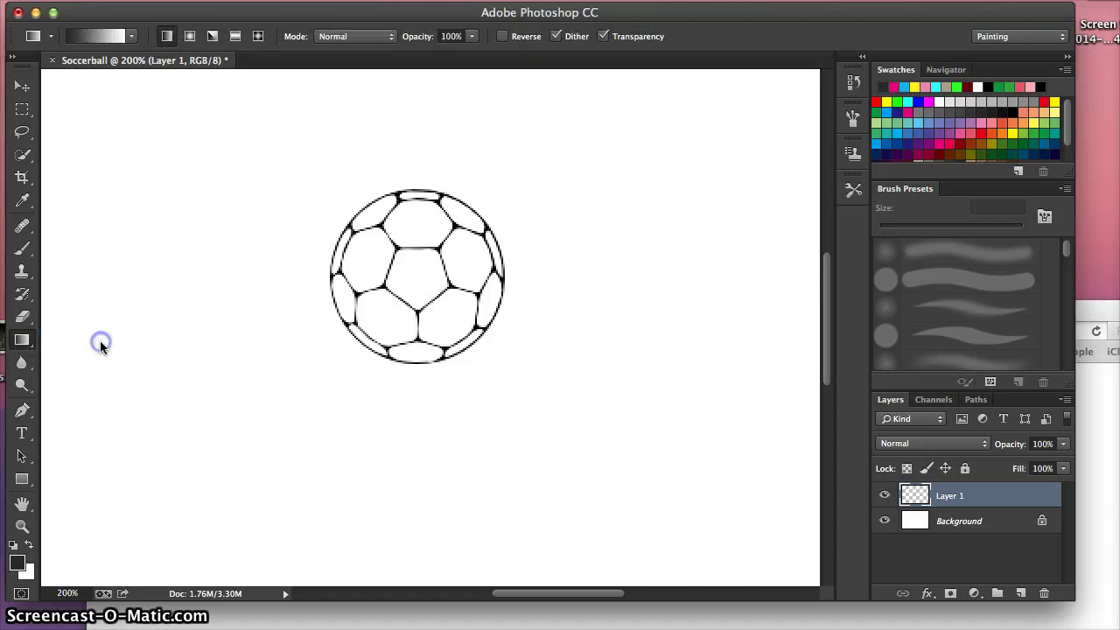
{"action": "left_click", "coordinate": [26, 347]}
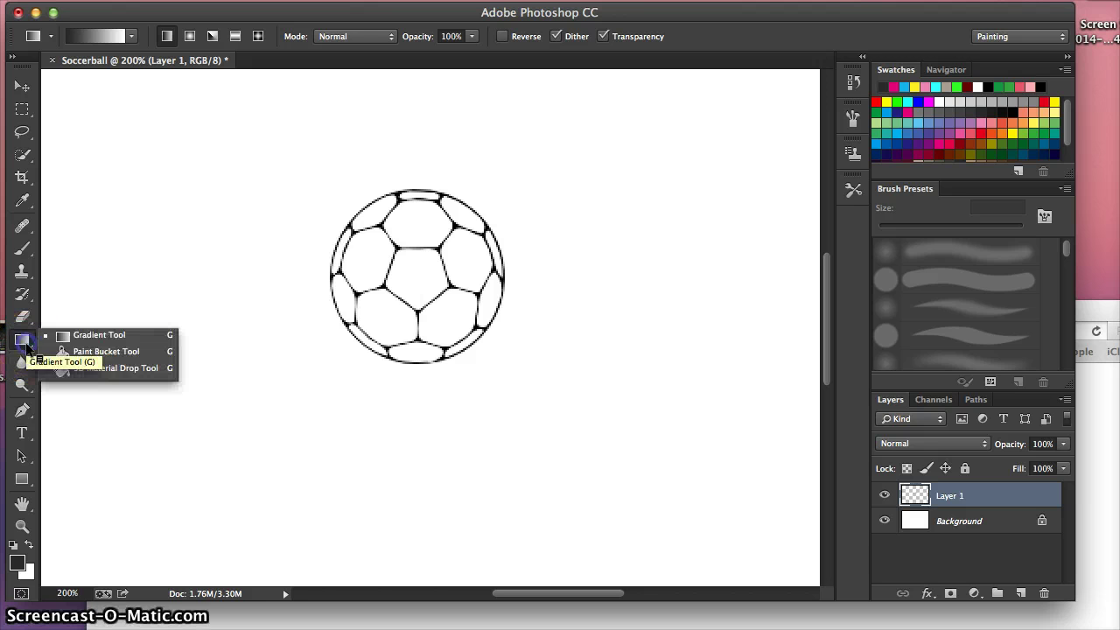
{"action": "left_click", "coordinate": [98, 353]}
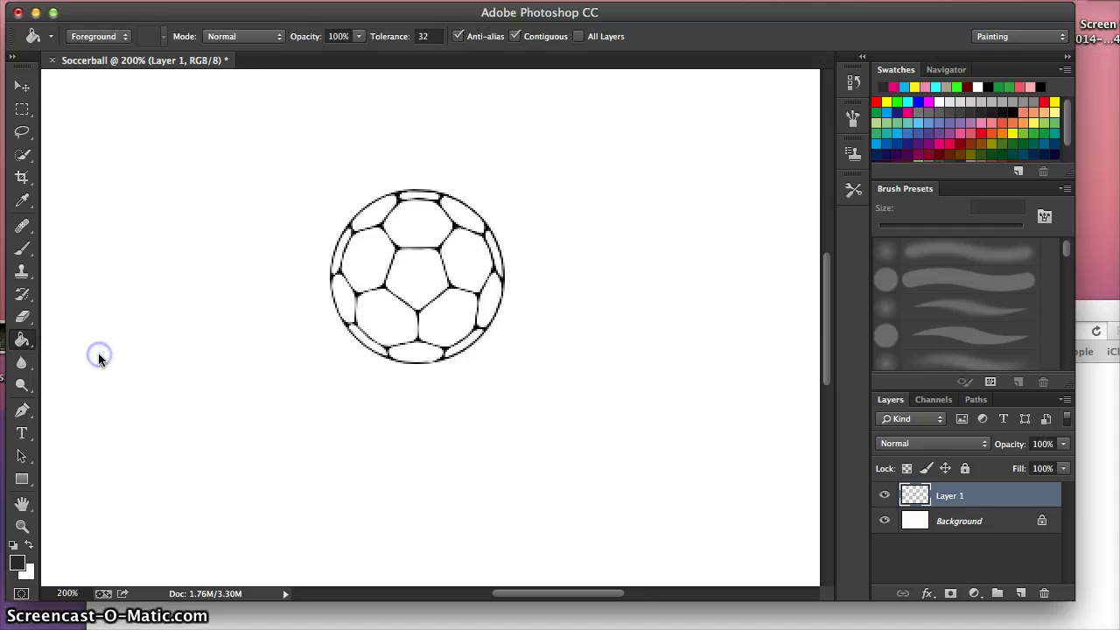
Fill the top, lower-left, right-edge and left-edge pentagons blue with the Paint Bucket
{"action": "left_click", "coordinate": [918, 102]}
{"action": "left_click", "coordinate": [423, 225]}
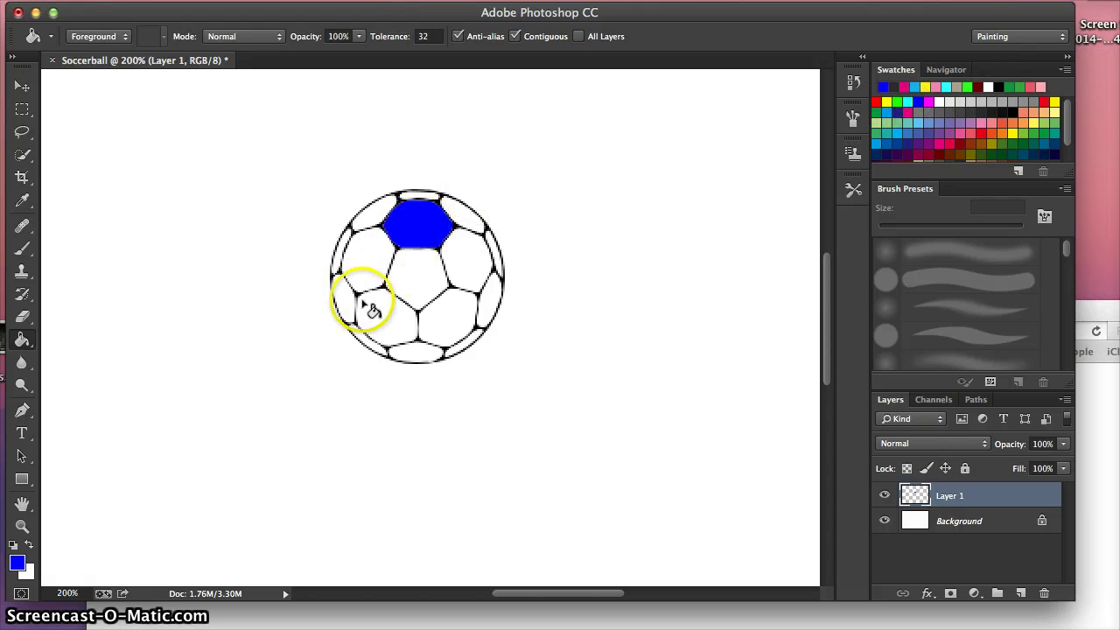
{"action": "left_click", "coordinate": [376, 310]}
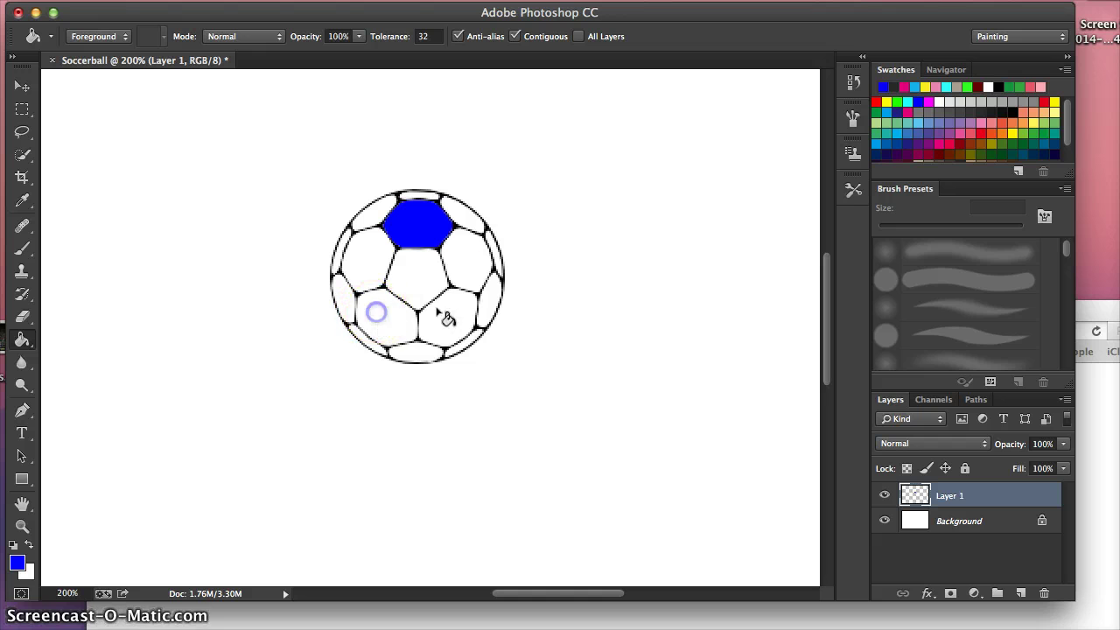
{"action": "left_click", "coordinate": [484, 305]}
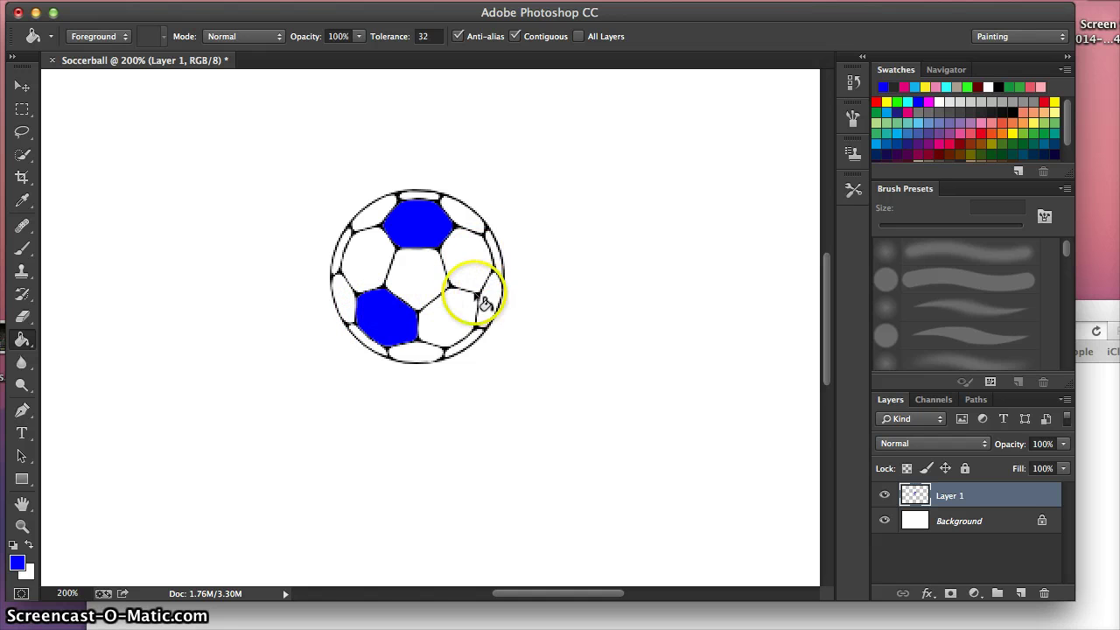
{"action": "left_click", "coordinate": [342, 248]}
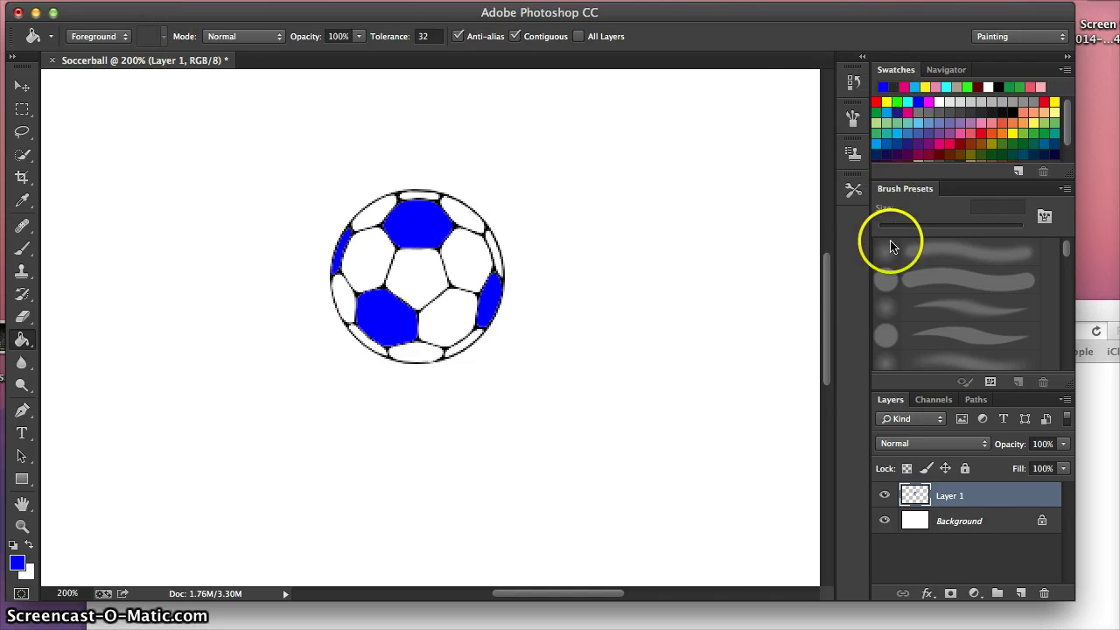
Duplicate Layer 1 via the layer context menu, naming the copy Layer 2
{"action": "right_click", "coordinate": [978, 500]}
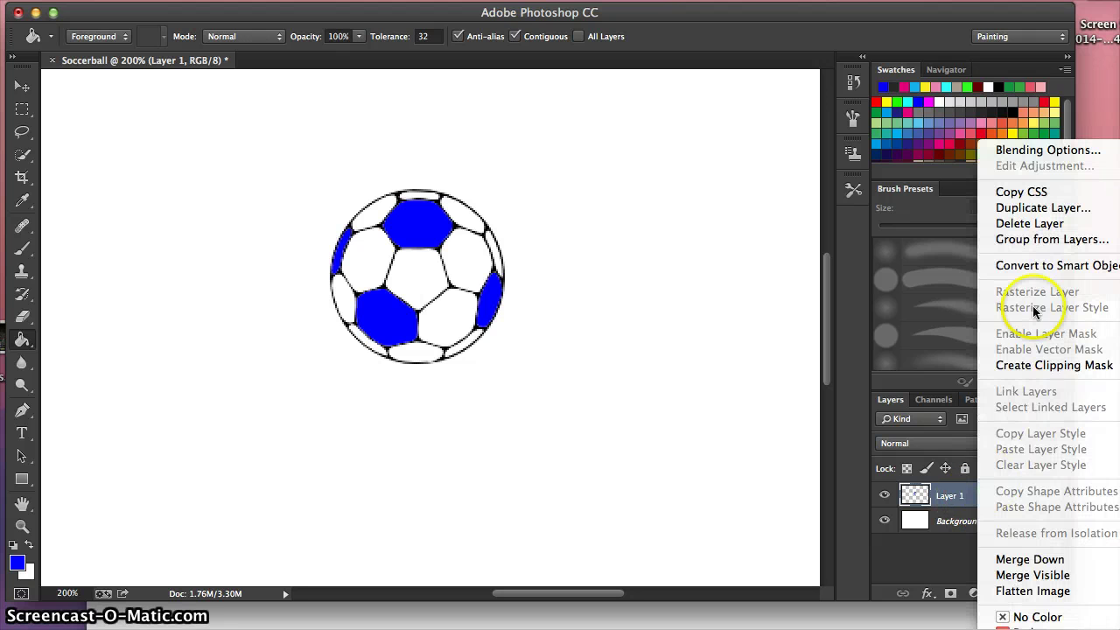
{"action": "left_click", "coordinate": [1033, 209]}
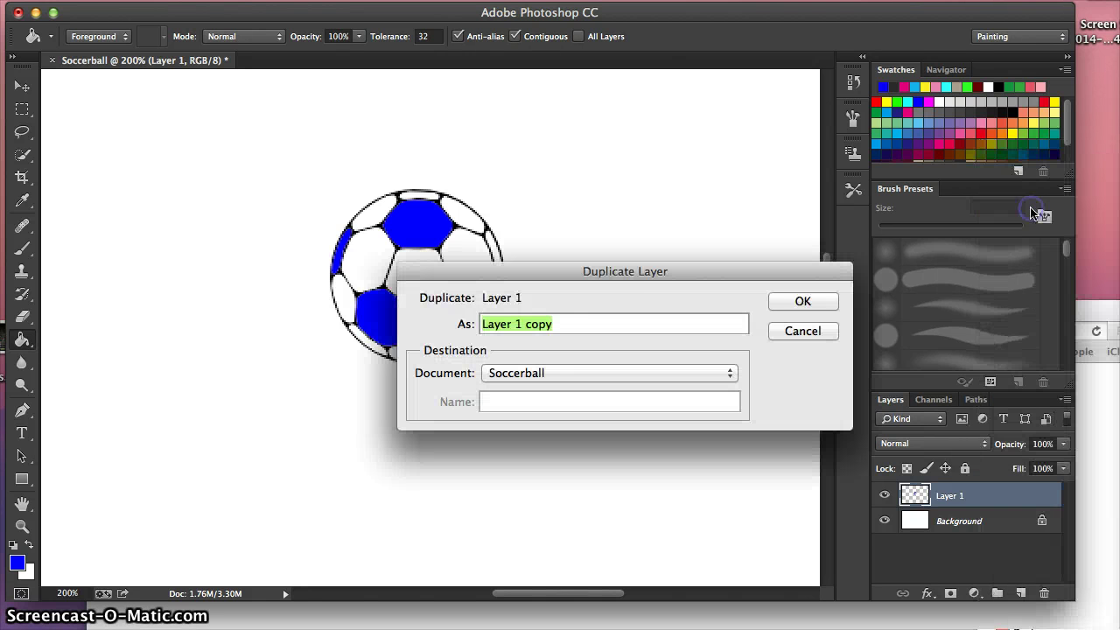
{"action": "left_click", "coordinate": [602, 328]}
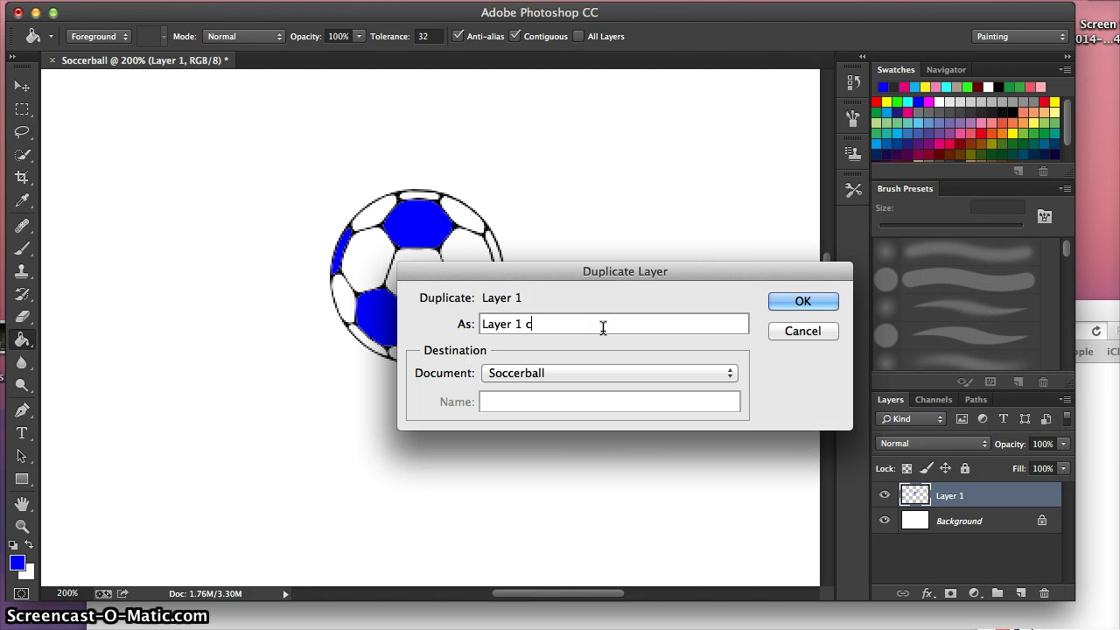
{"action": "type", "text": "2"}
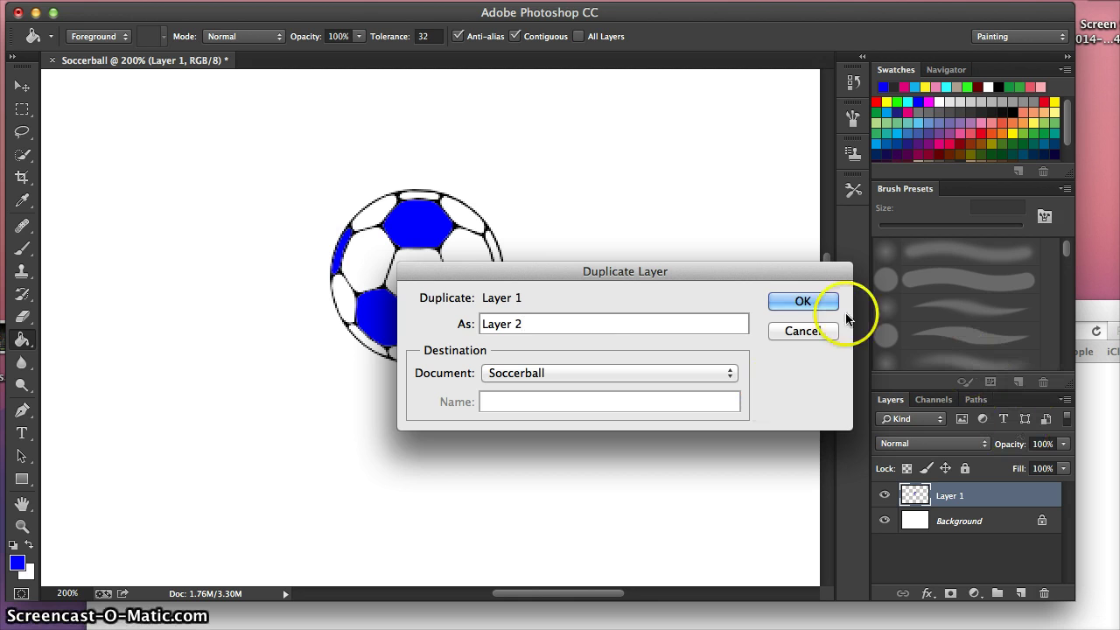
{"action": "left_click", "coordinate": [802, 301]}
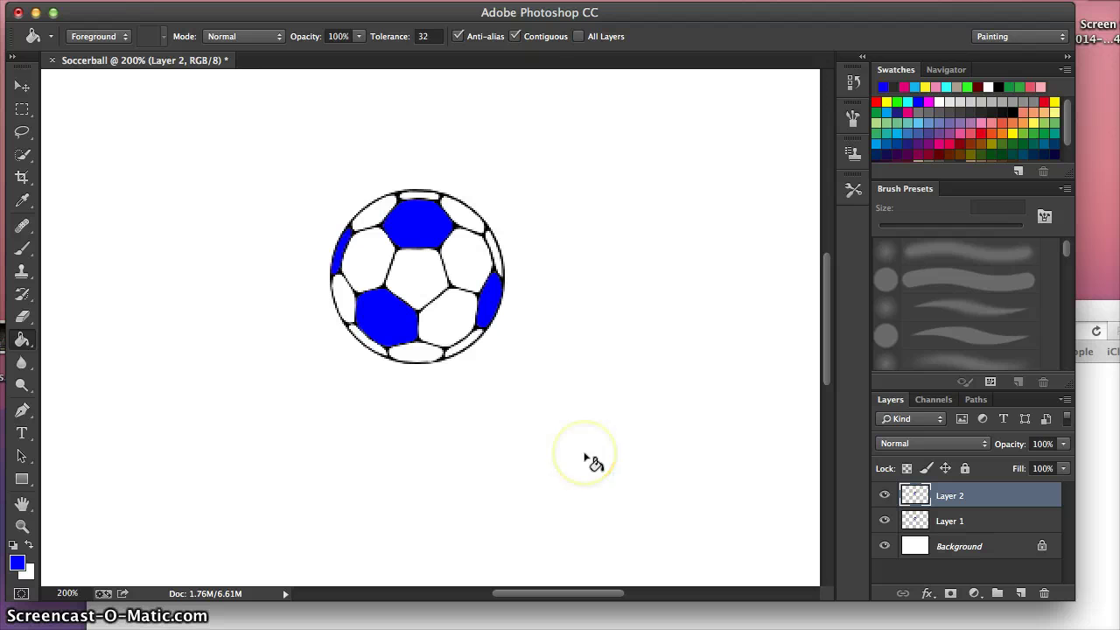
Move the Layer 2 ball copy right beside the original and tilt it slightly
{"action": "key", "text": "ctrl+t"}
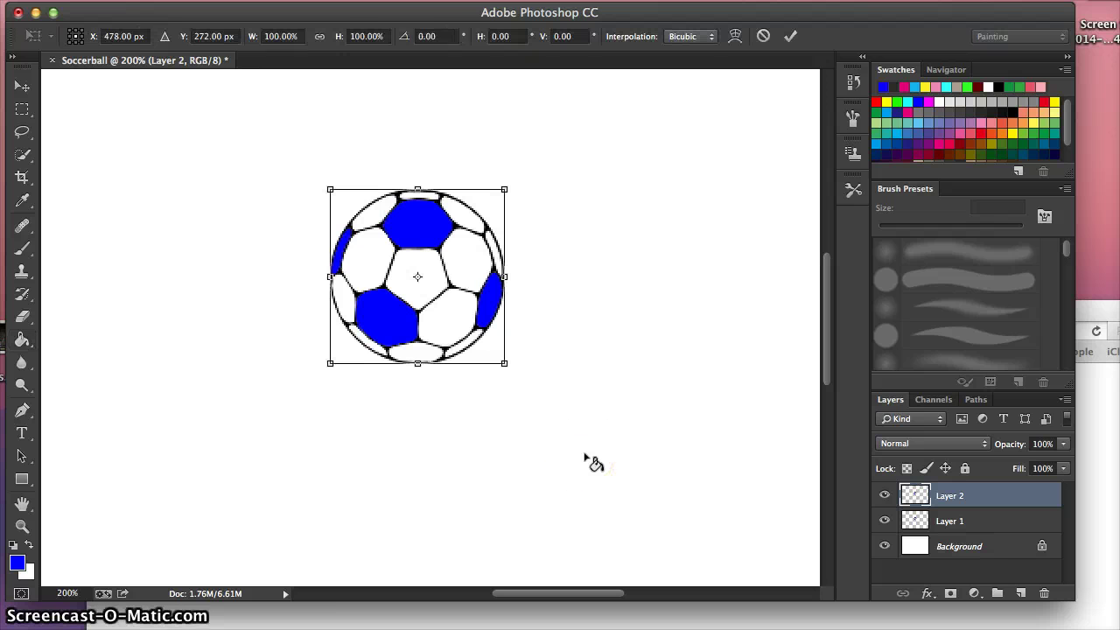
{"action": "left_click", "coordinate": [484, 343]}
{"action": "left_click_drag", "start_coordinate": [484, 343], "coordinate": [658, 344]}
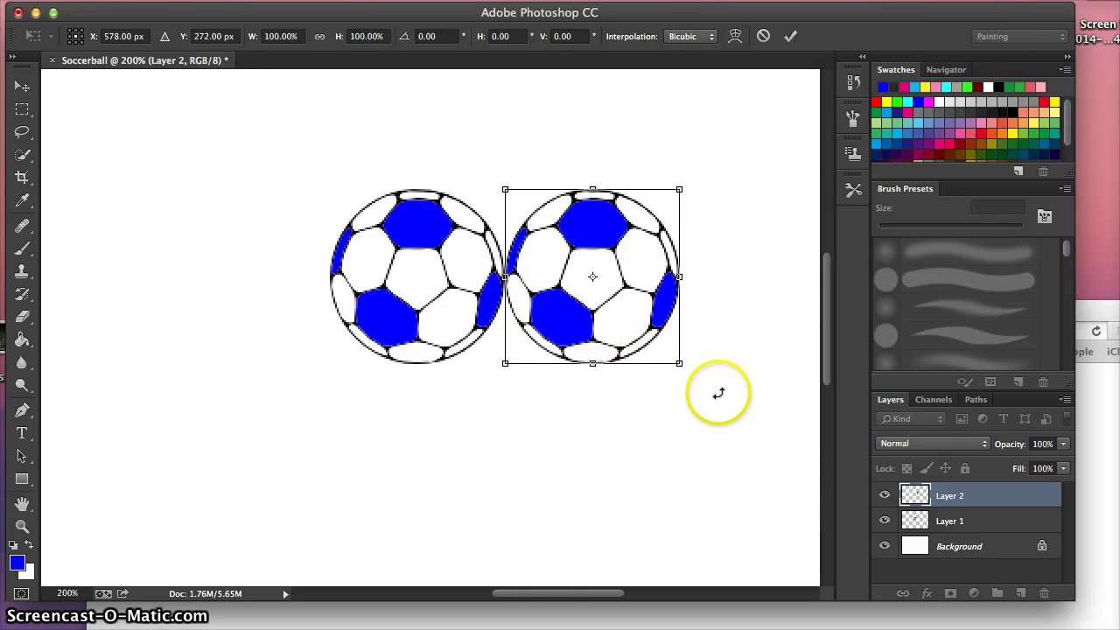
{"action": "mouse_move", "coordinate": [688, 396]}
{"action": "left_mouse_down"}
{"action": "mouse_move", "coordinate": [715, 327]}
{"action": "mouse_move", "coordinate": [700, 370]}
{"action": "mouse_move", "coordinate": [619, 415]}
{"action": "mouse_move", "coordinate": [640, 417]}
{"action": "mouse_move", "coordinate": [686, 384]}
{"action": "mouse_move", "coordinate": [675, 393]}
{"action": "mouse_move", "coordinate": [628, 330]}
{"action": "mouse_move", "coordinate": [679, 355]}
{"action": "mouse_move", "coordinate": [690, 374]}
{"action": "left_mouse_up"}
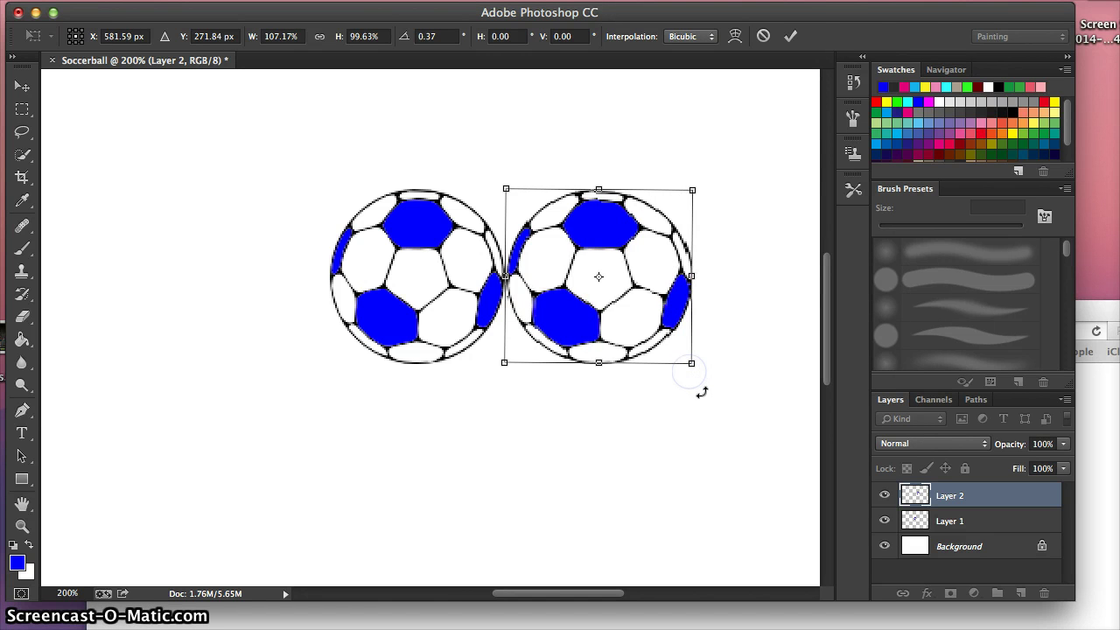
{"action": "key", "text": "Return"}
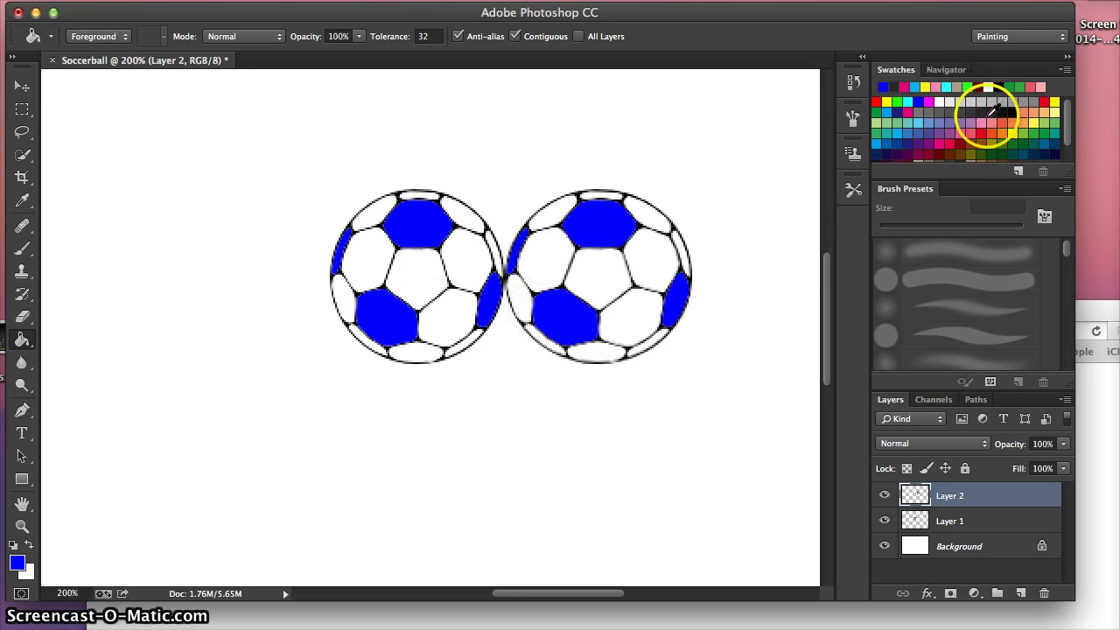
Fill the right ball's top, left-edge and lower-left blue patches with dark green
{"action": "left_click", "coordinate": [1033, 138]}
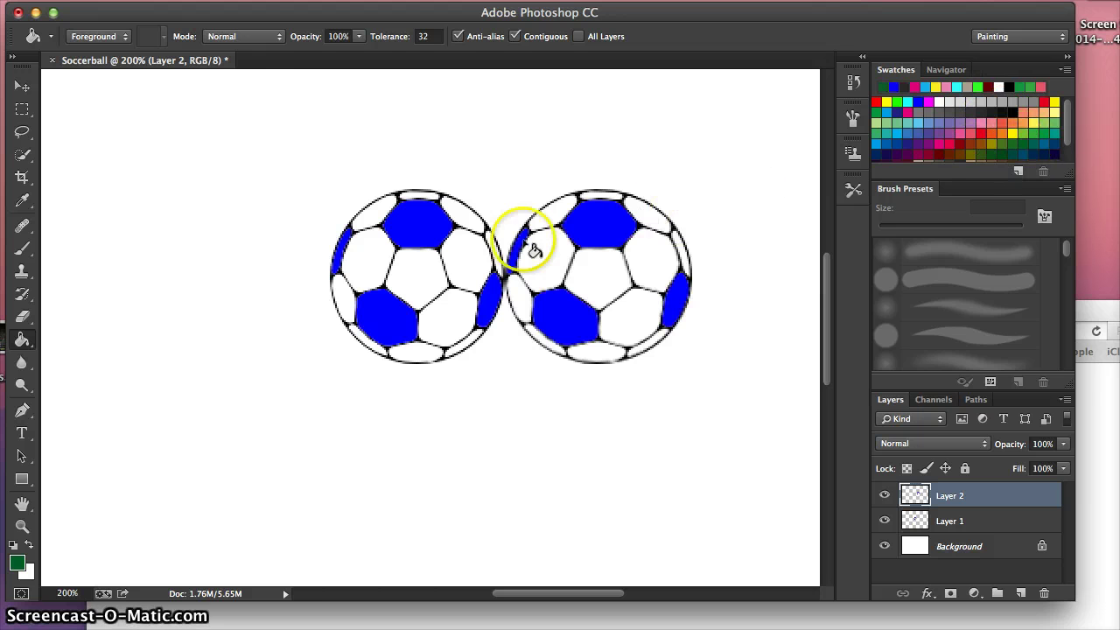
{"action": "left_click", "coordinate": [615, 238]}
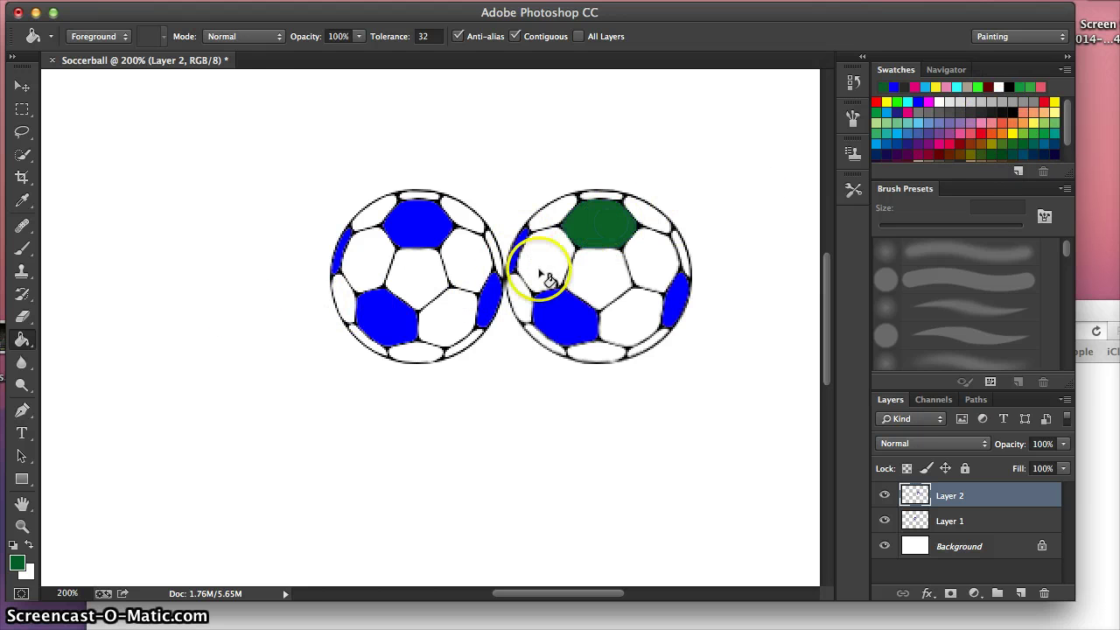
{"action": "left_click", "coordinate": [517, 253]}
{"action": "left_click", "coordinate": [567, 321]}
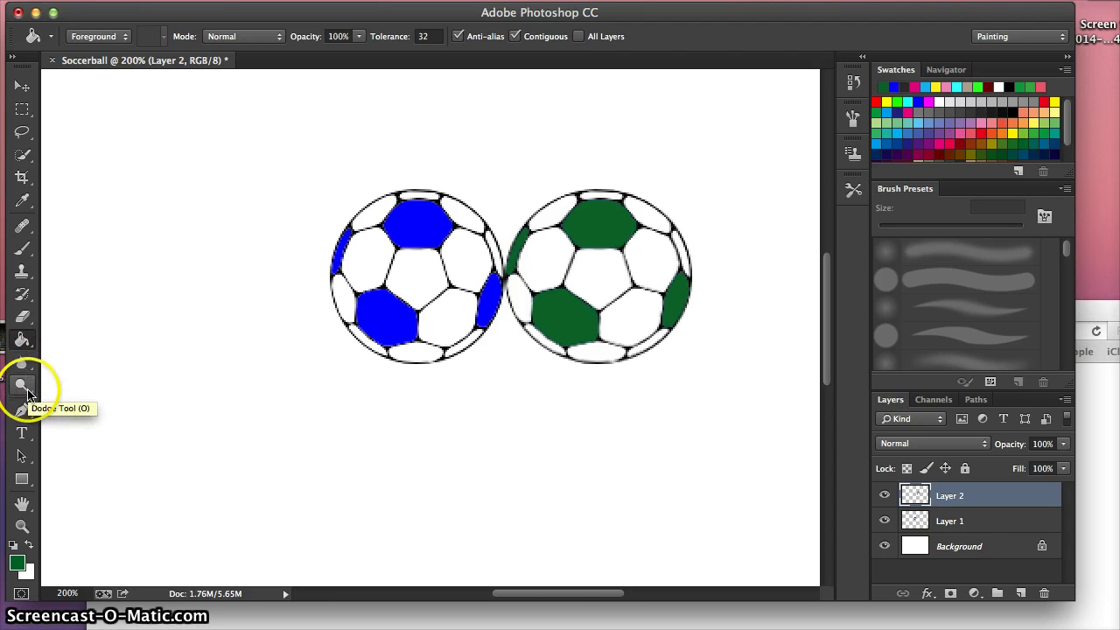
Zoom out twice to 66.67% so both soccer balls fit in view
{"action": "left_click", "coordinate": [32, 525]}
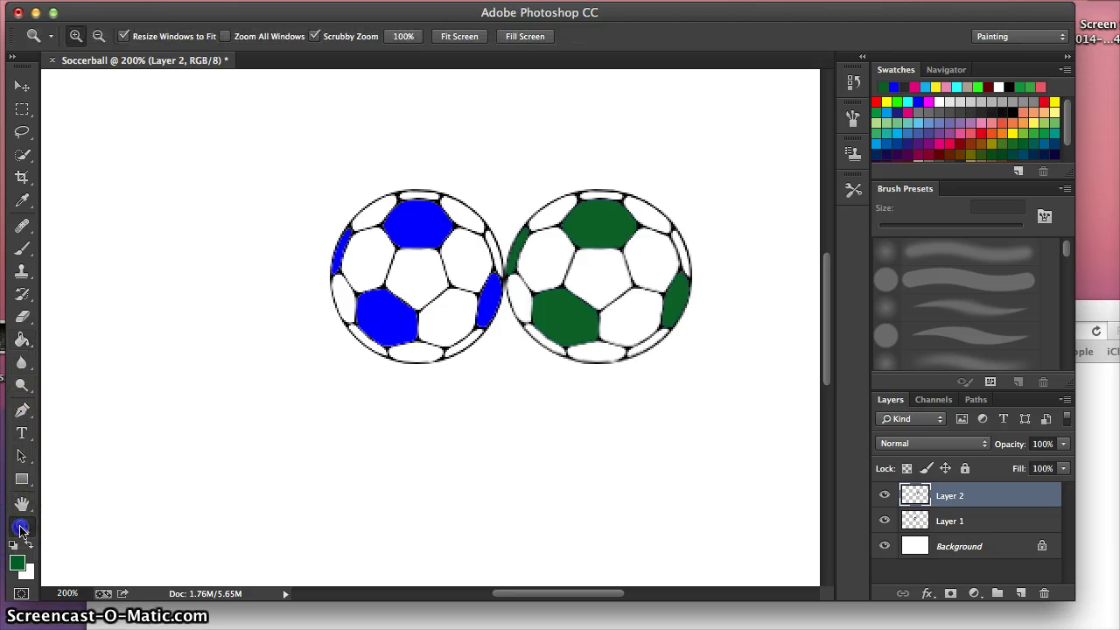
{"action": "left_click", "coordinate": [535, 269]}
{"action": "left_click", "coordinate": [535, 269], "text": "alt"}
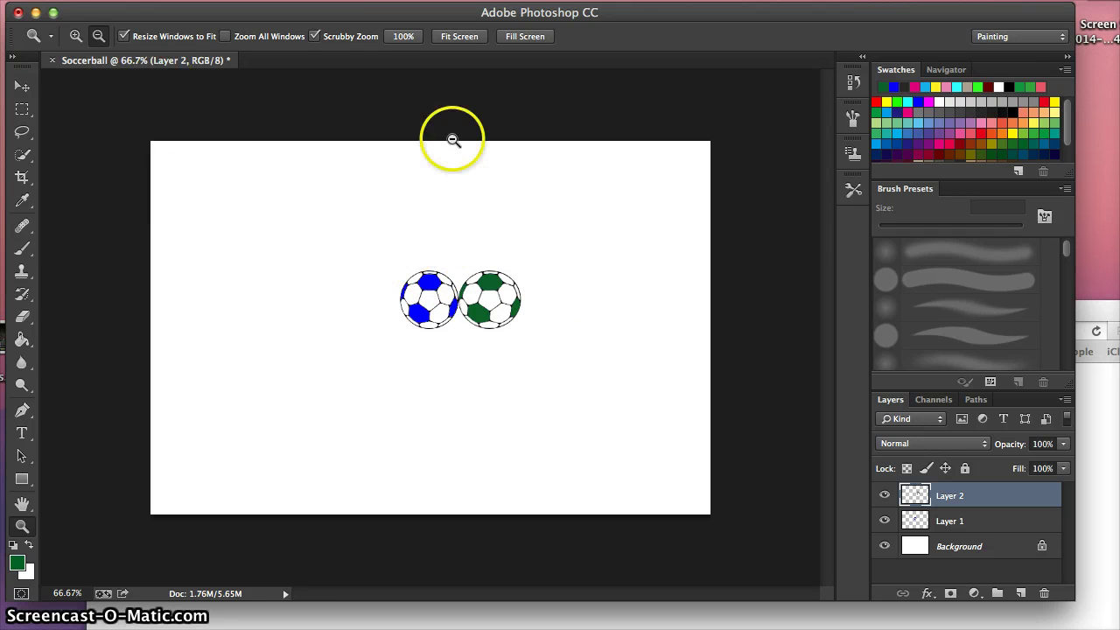
Maximize the browser, briefly load Google, then return to the clker.com ball page
{"action": "left_click", "coordinate": [1111, 325]}
{"action": "left_click_drag", "start_coordinate": [1062, 317], "coordinate": [984, 18]}
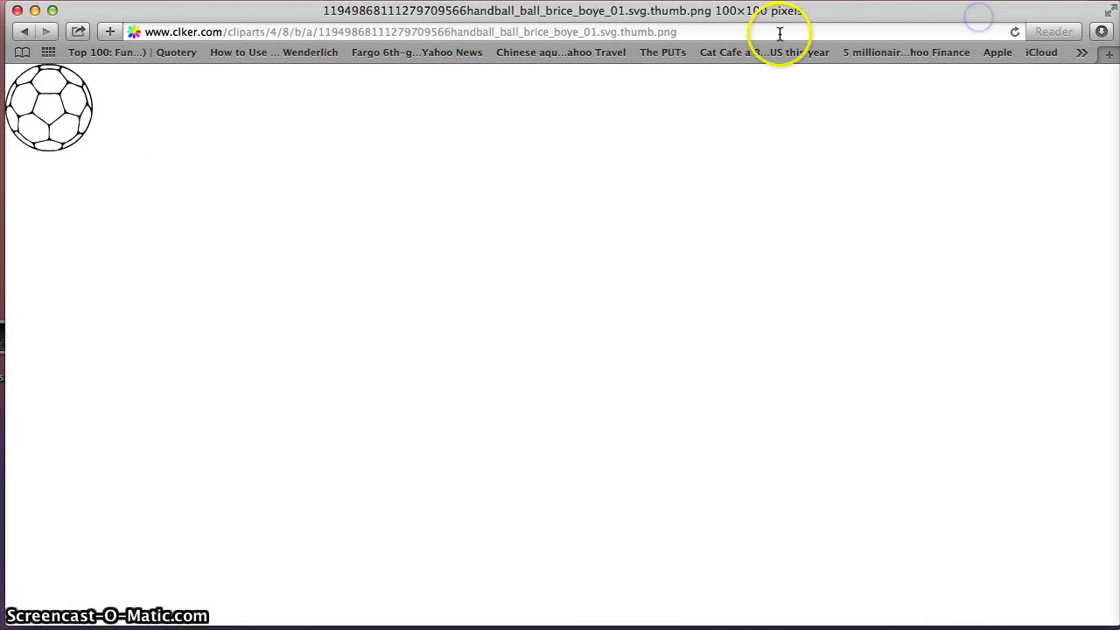
{"action": "left_click", "coordinate": [722, 33]}
{"action": "type", "text": "go"}
{"action": "key", "text": "Return"}
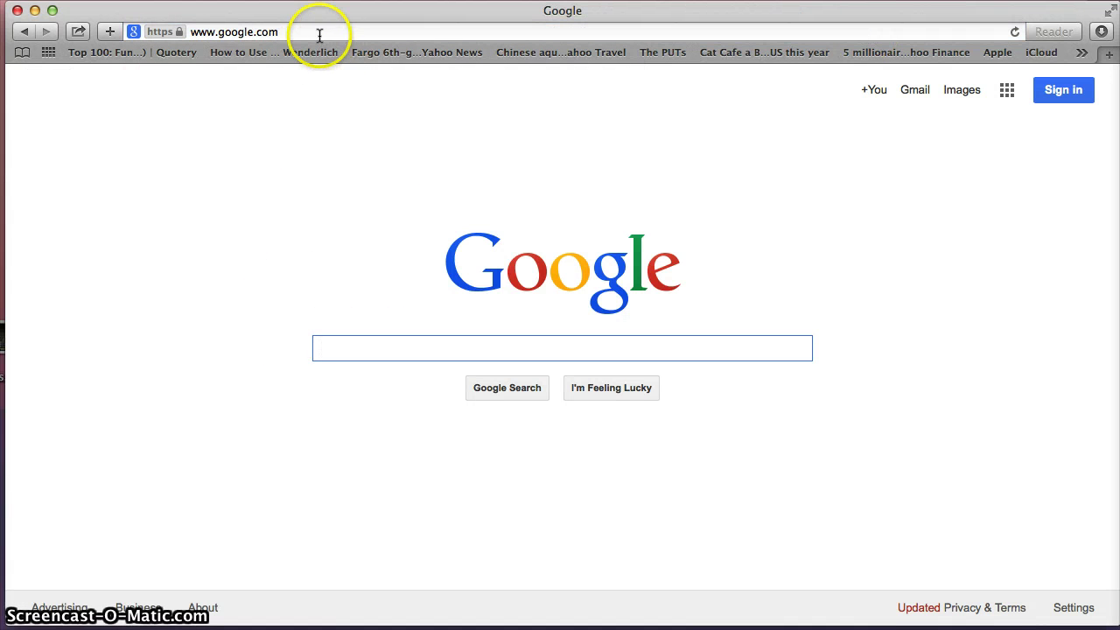
{"action": "left_click", "coordinate": [24, 32]}
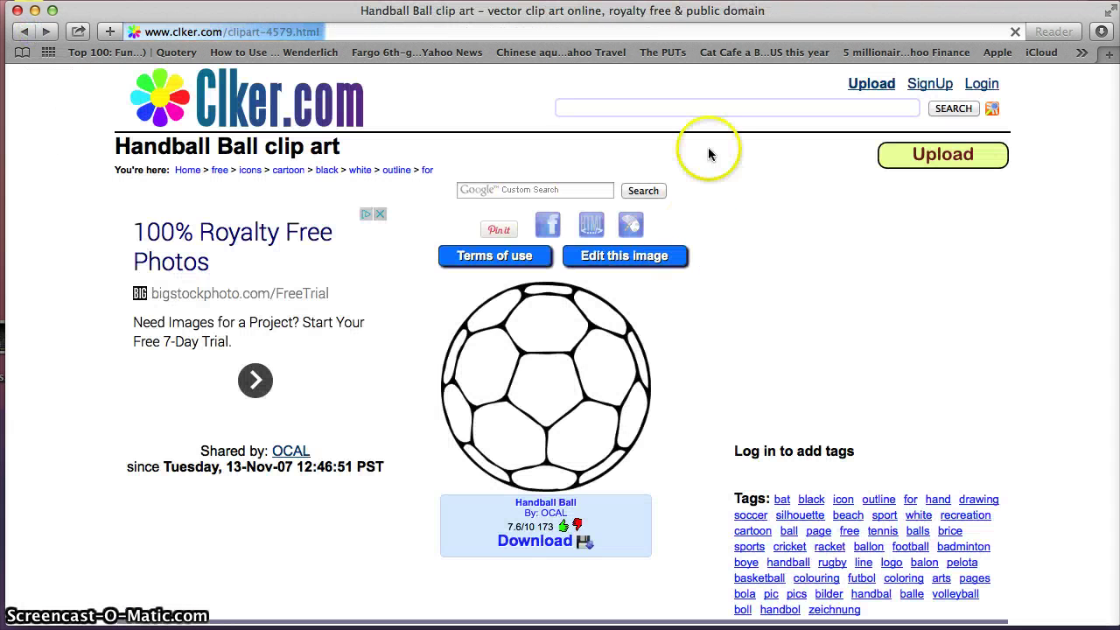
Search clker.com for 'sheep' and scroll through the grid of sheep clip art
{"action": "left_click", "coordinate": [704, 108]}
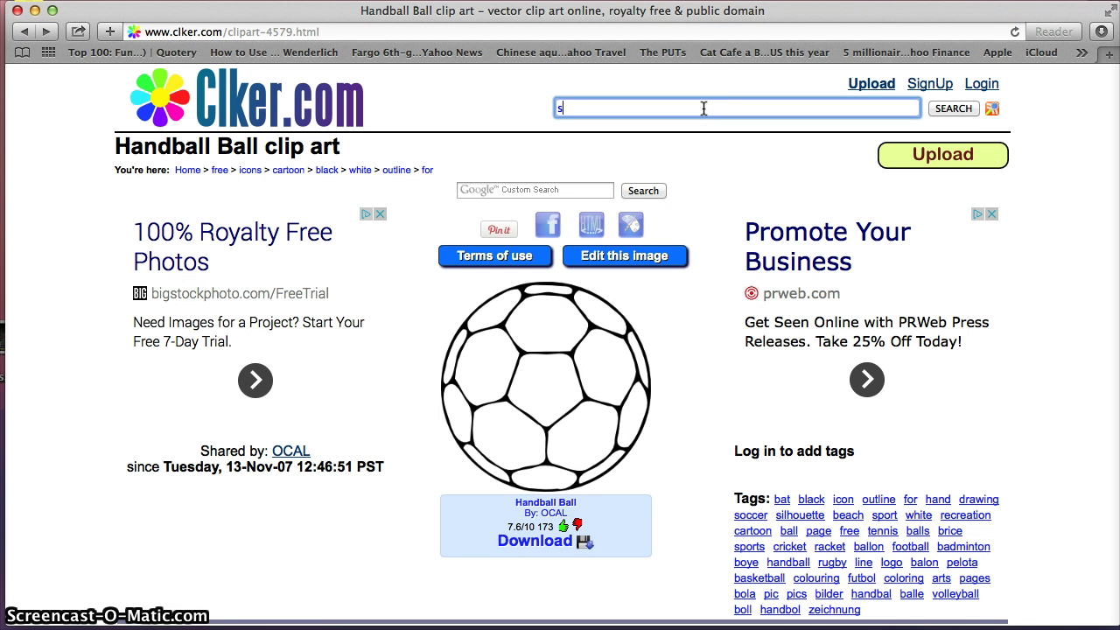
{"action": "key", "text": "Return"}
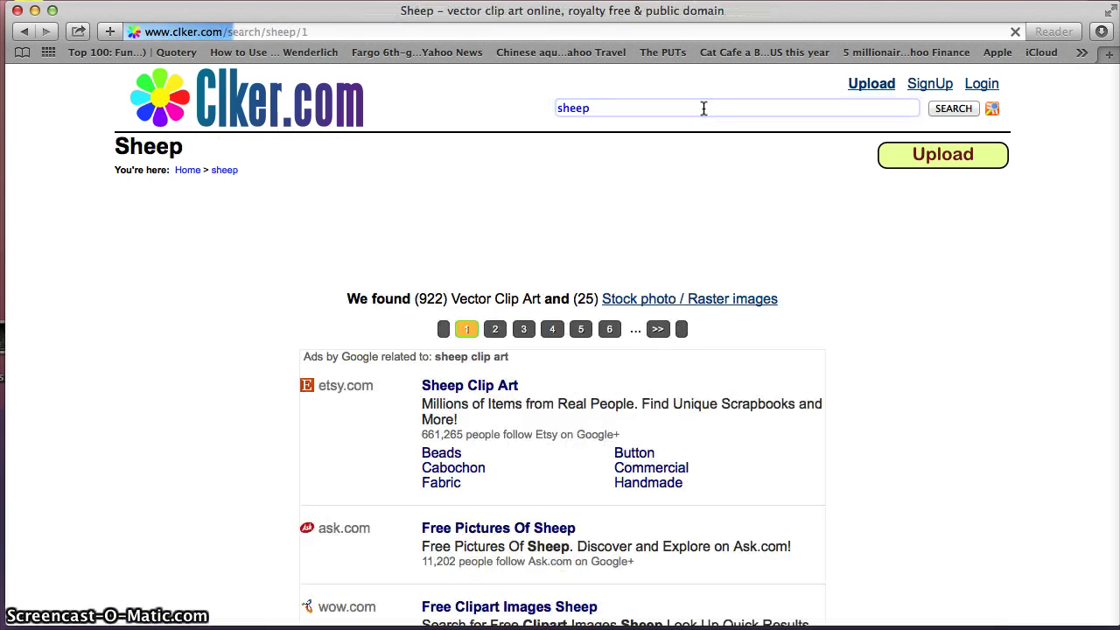
{"action": "scroll", "coordinate": [638, 358], "scroll_direction": "down", "scroll_amount": 10}
{"action": "scroll", "coordinate": [634, 350], "scroll_direction": "down", "scroll_amount": 12}
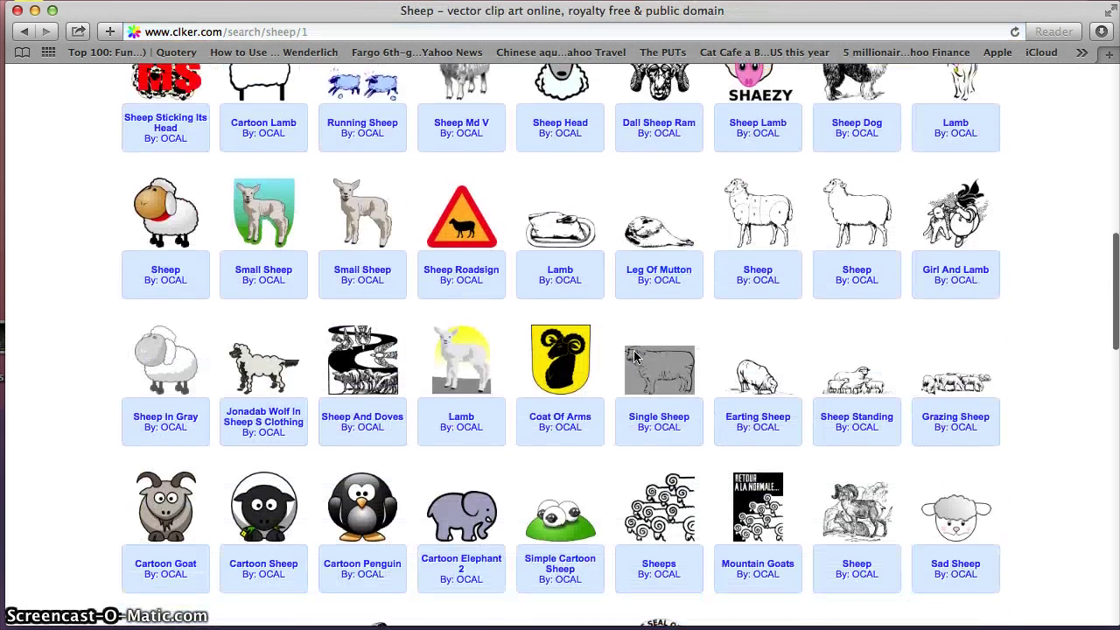
{"action": "scroll", "coordinate": [633, 350], "scroll_direction": "down", "scroll_amount": 8}
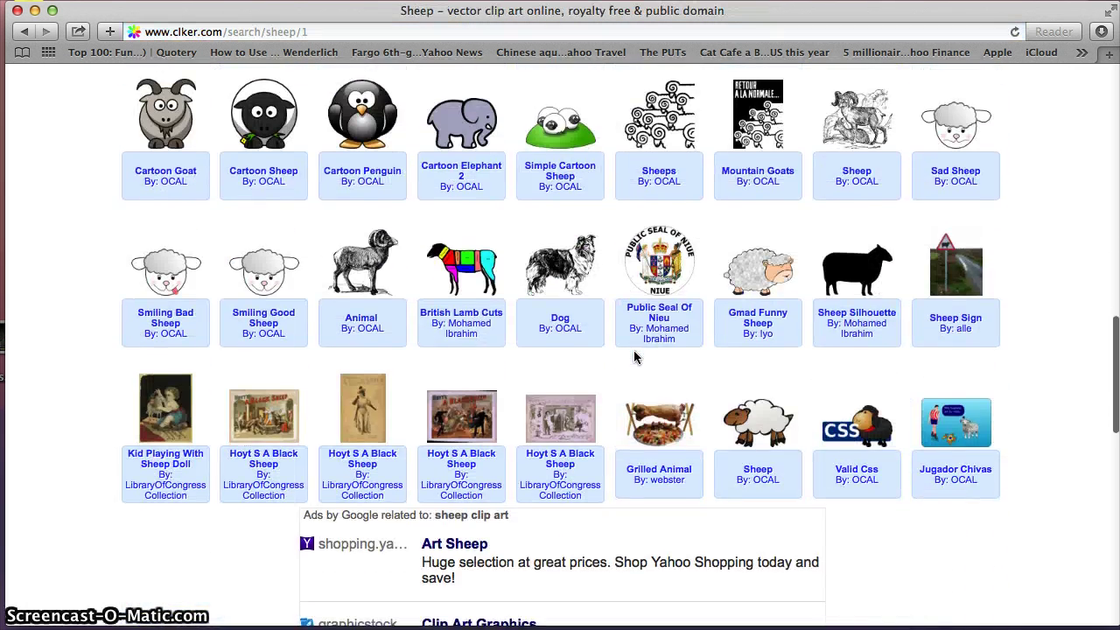
{"action": "scroll", "coordinate": [636, 356], "scroll_direction": "up", "scroll_amount": 3}
{"action": "scroll", "coordinate": [636, 356], "scroll_direction": "up", "scroll_amount": 3}
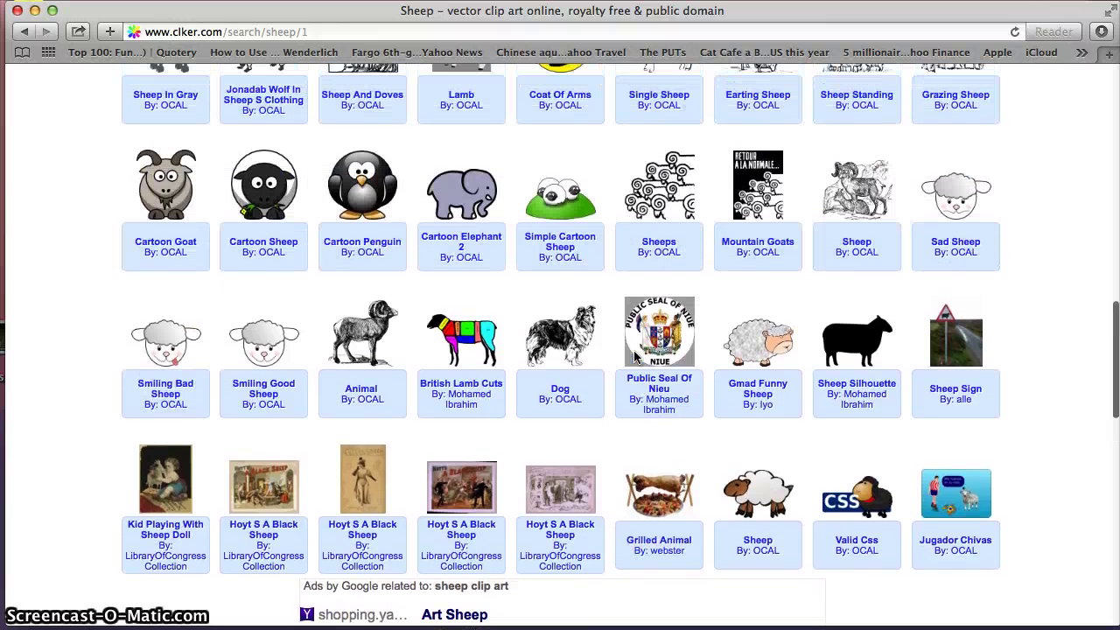
{"action": "scroll", "coordinate": [632, 322], "scroll_direction": "up", "scroll_amount": 1}
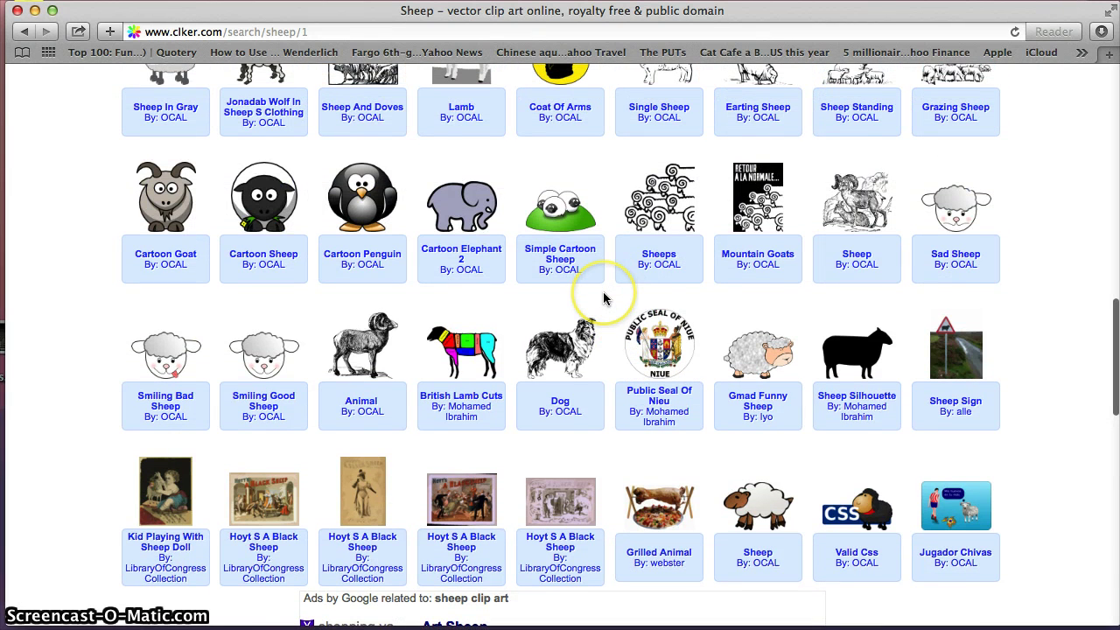
{"action": "scroll", "coordinate": [603, 298], "scroll_direction": "up", "scroll_amount": 1}
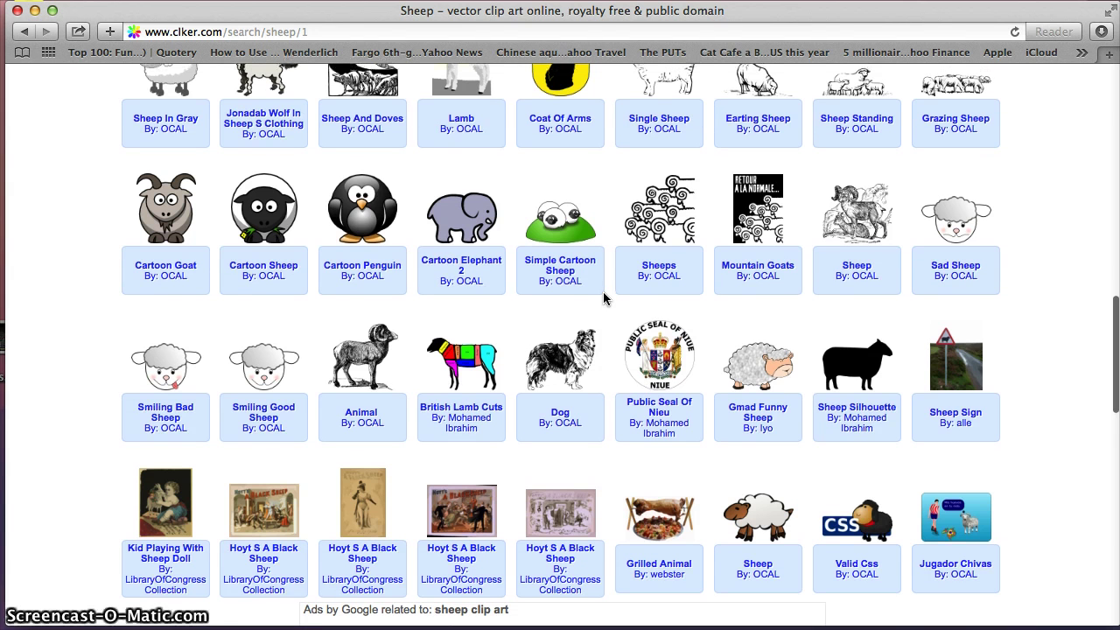
Open the small Smiling Good Sheep image and drag it onto the Soccerball canvas
{"action": "left_click", "coordinate": [274, 393]}
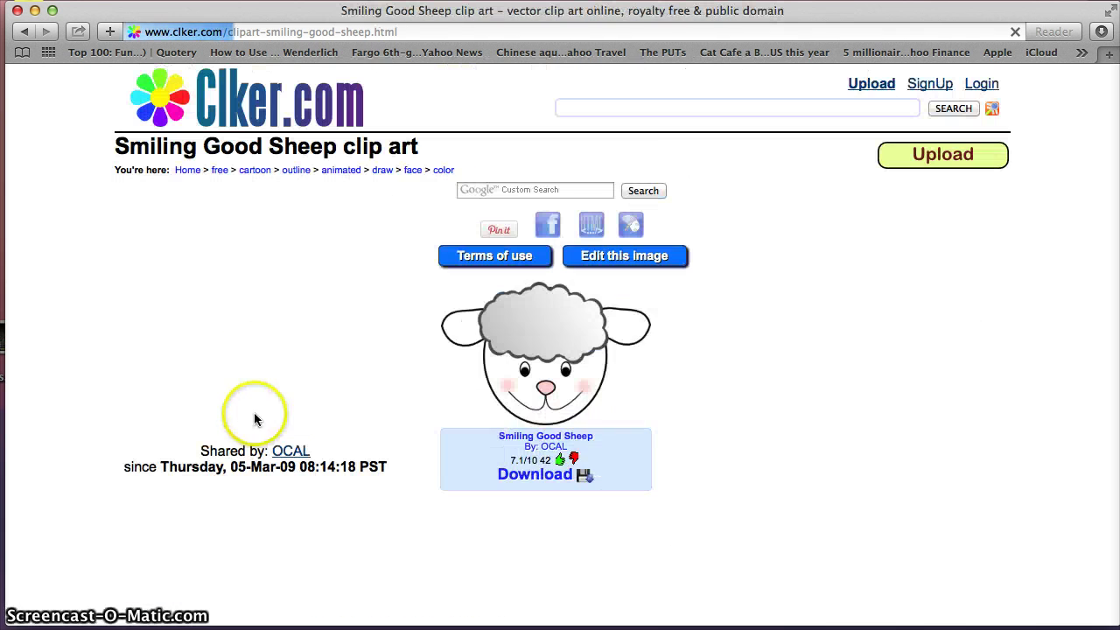
{"action": "left_click", "coordinate": [536, 379]}
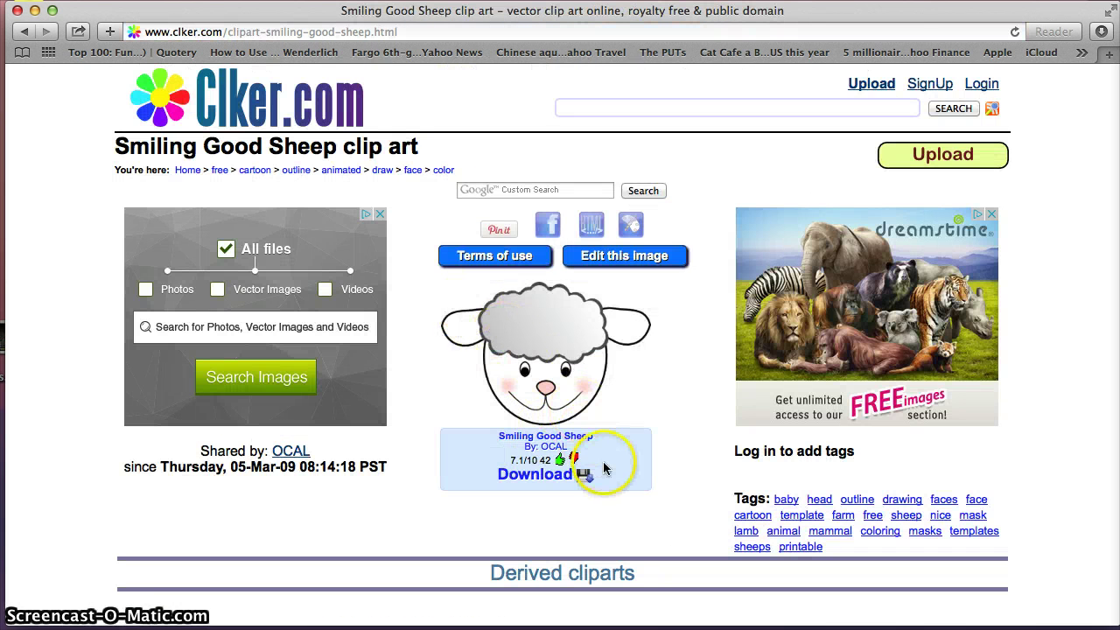
{"action": "left_click", "coordinate": [528, 477]}
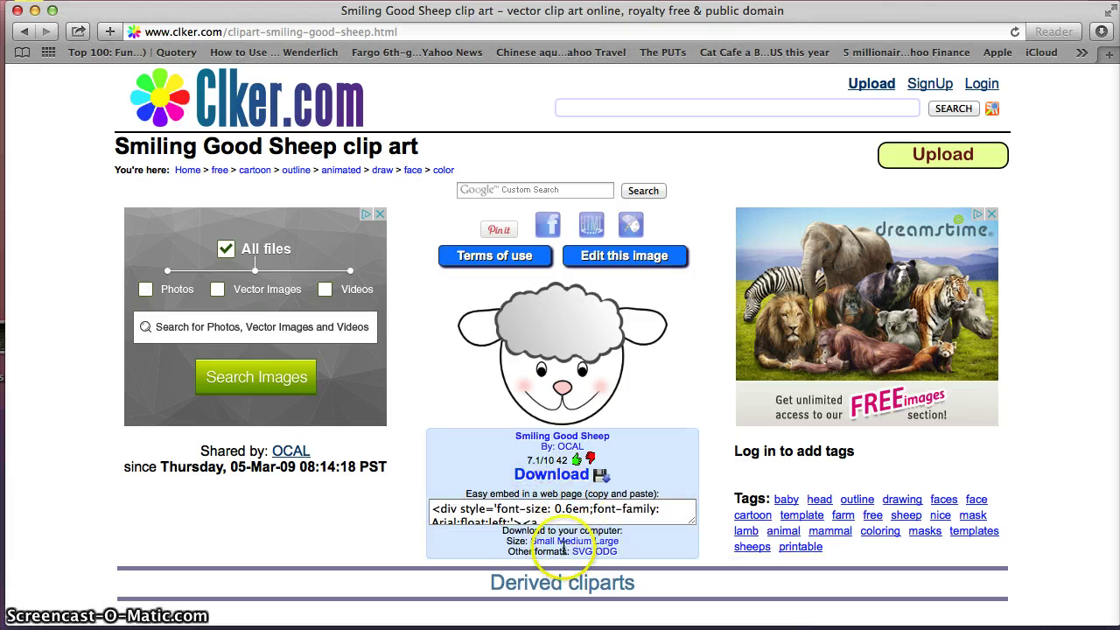
{"action": "left_click", "coordinate": [542, 536]}
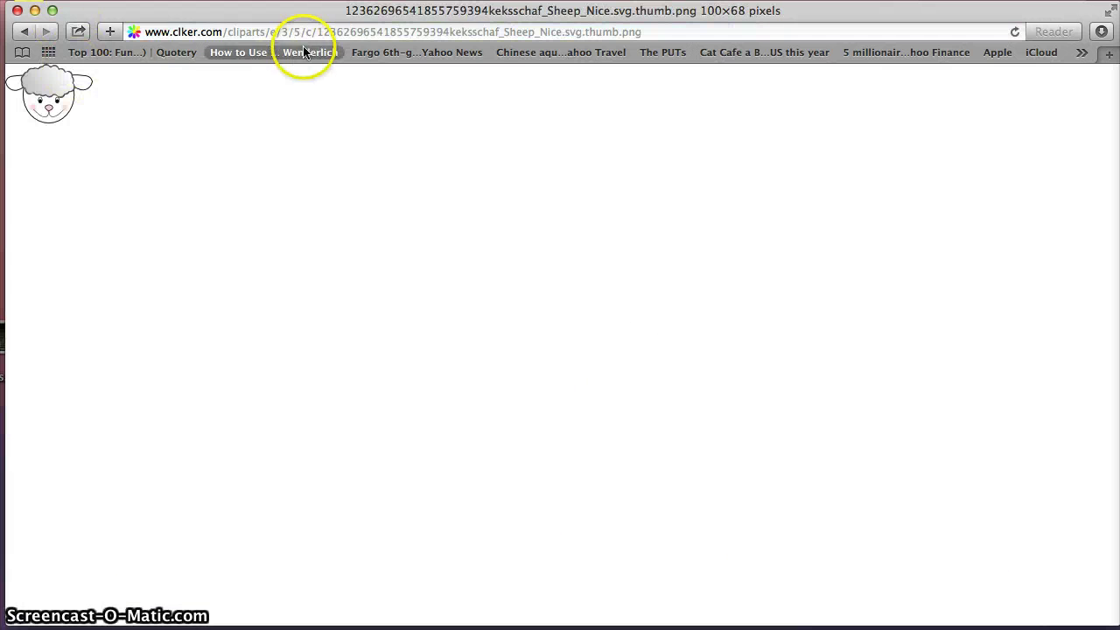
{"action": "left_click_drag", "start_coordinate": [336, 19], "coordinate": [561, 363]}
{"action": "left_click_drag", "start_coordinate": [267, 433], "coordinate": [243, 222]}
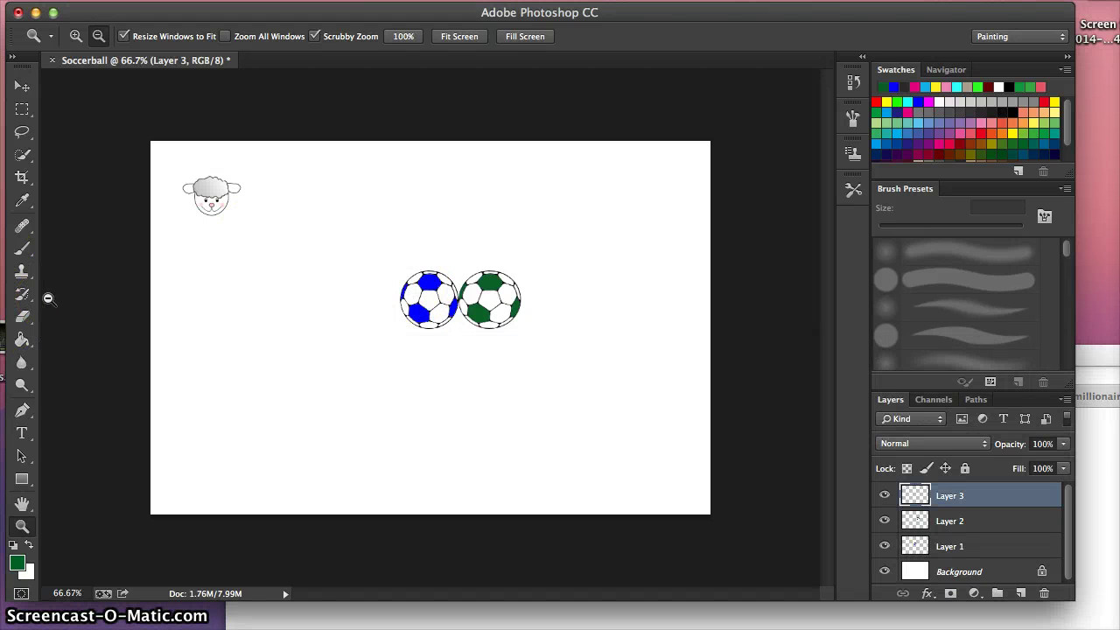
Move the sheep next to the soccer balls and hide the browser window
{"action": "left_click", "coordinate": [22, 86]}
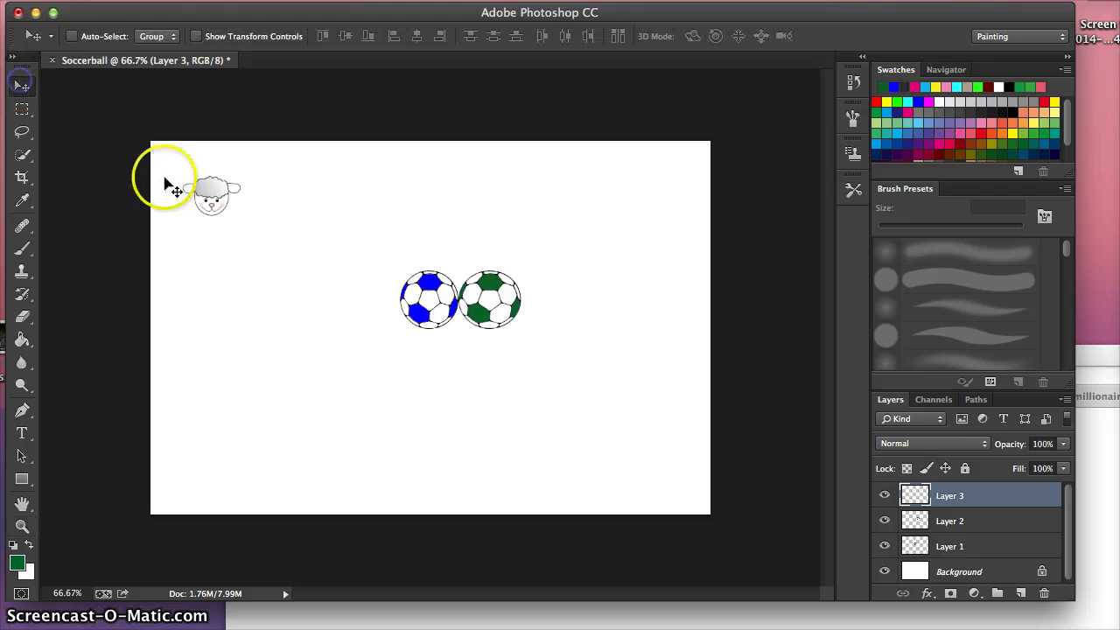
{"action": "left_click_drag", "start_coordinate": [225, 205], "coordinate": [356, 267]}
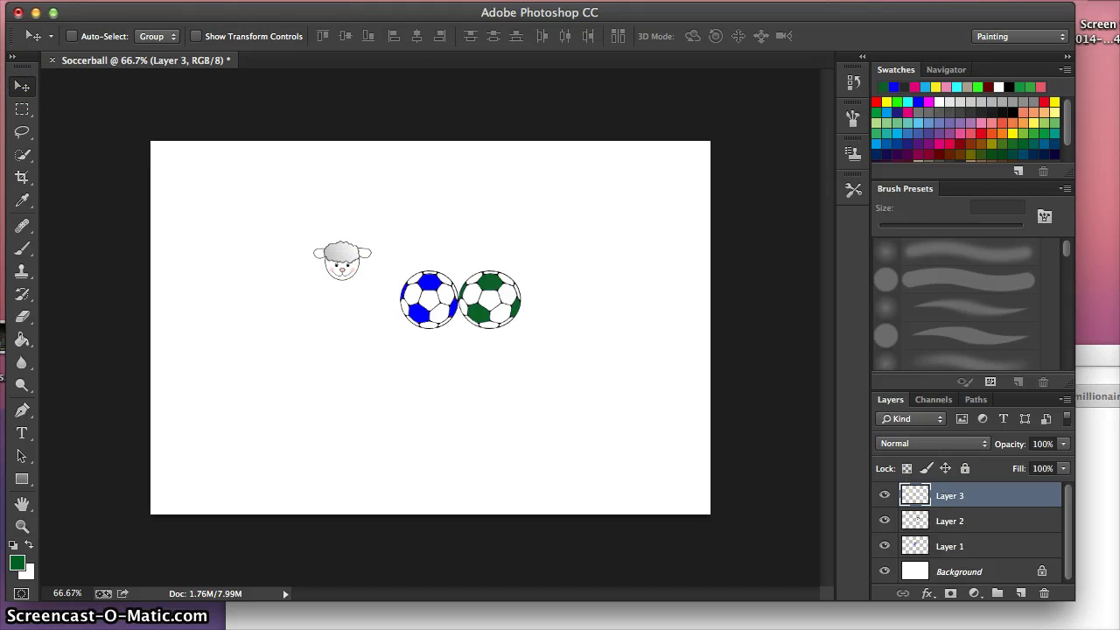
{"action": "left_click", "coordinate": [1096, 368]}
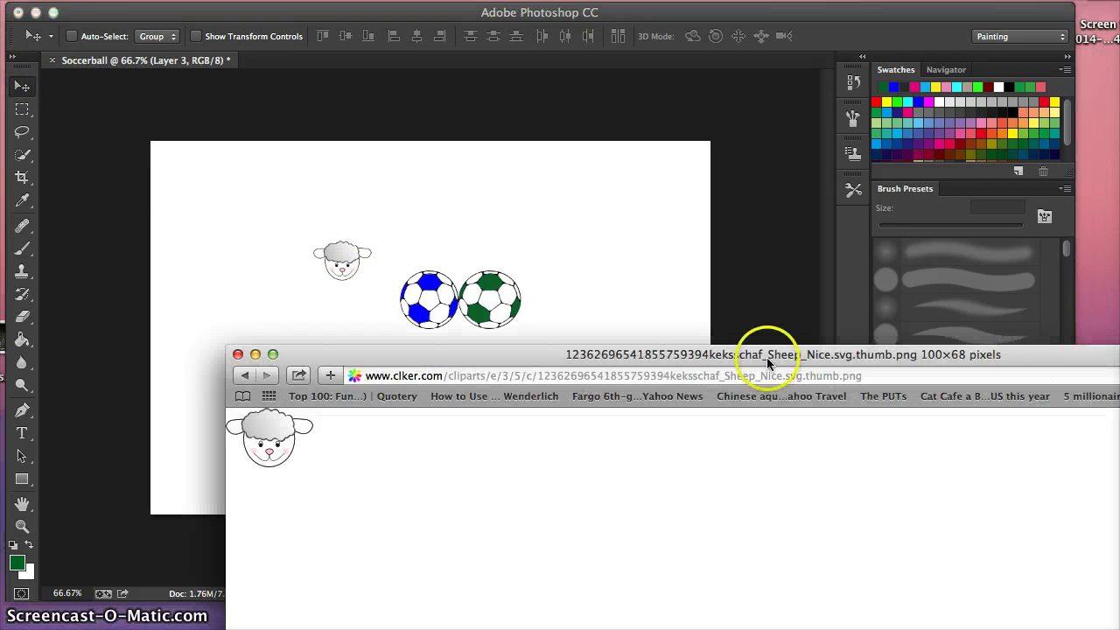
{"action": "left_click", "coordinate": [255, 355]}
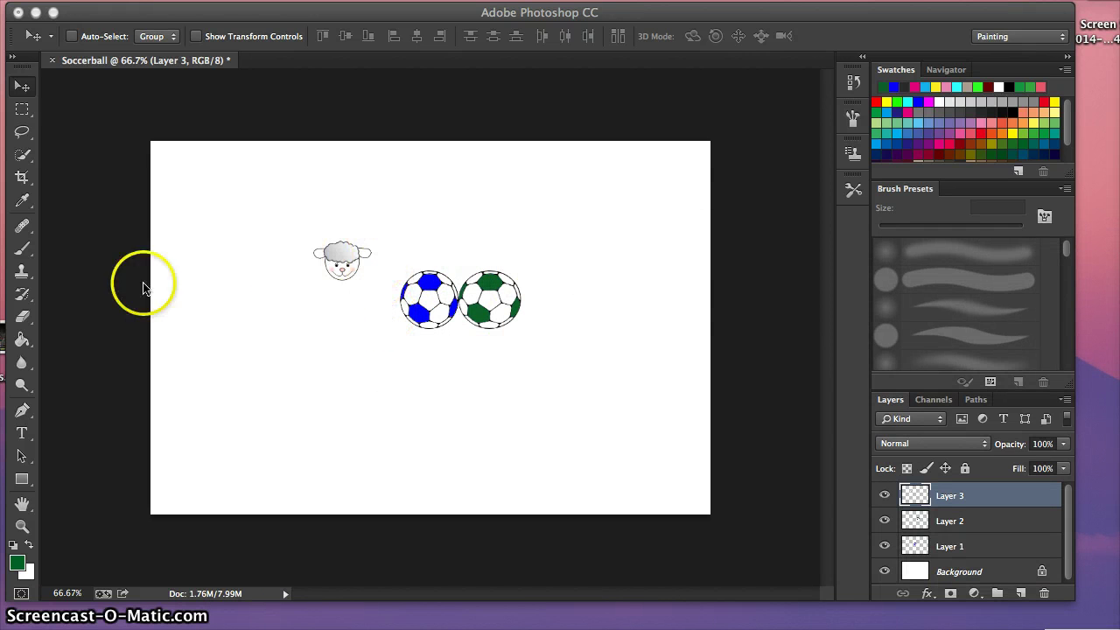
Zoom in to 200% on the sheep and enlarge it to about 125%
{"action": "left_click", "coordinate": [22, 526]}
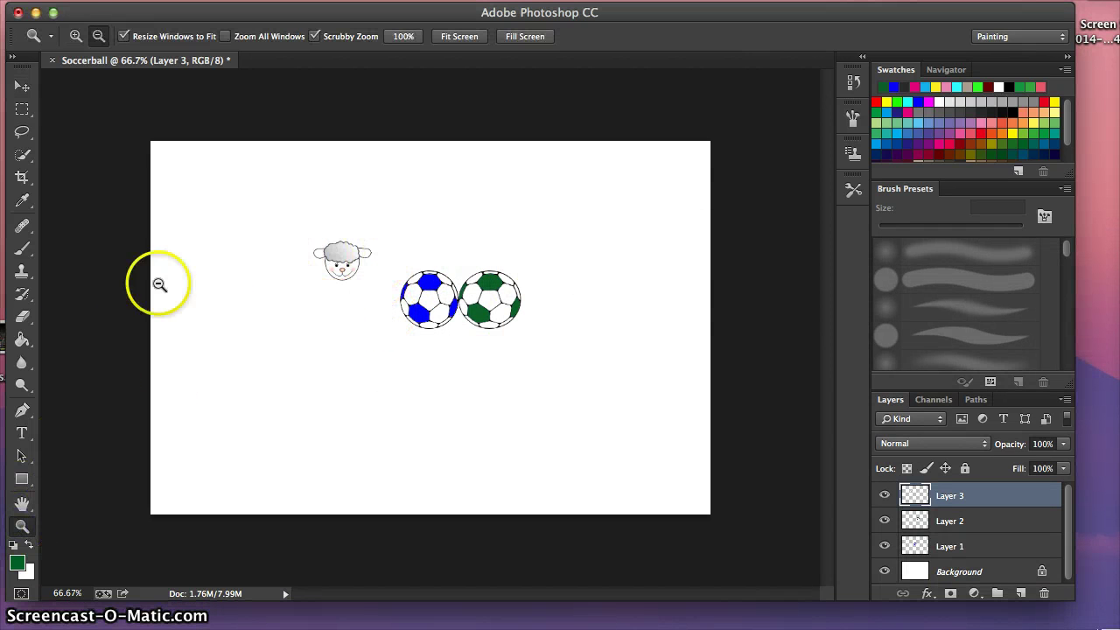
{"action": "left_click", "coordinate": [76, 36]}
{"action": "left_click", "coordinate": [323, 247]}
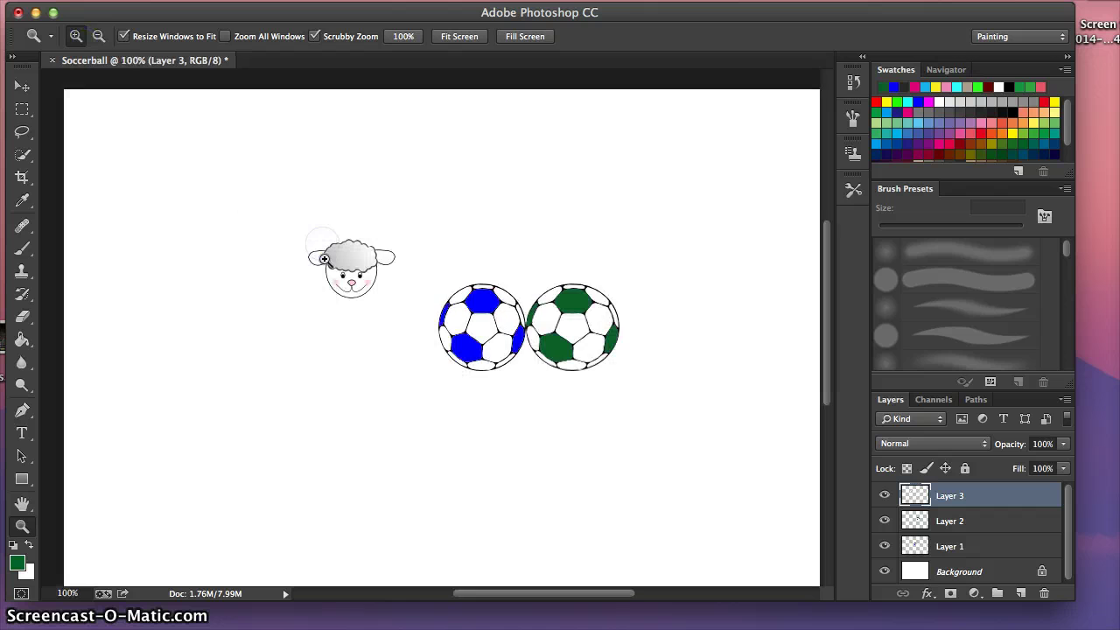
{"action": "left_click", "coordinate": [324, 260]}
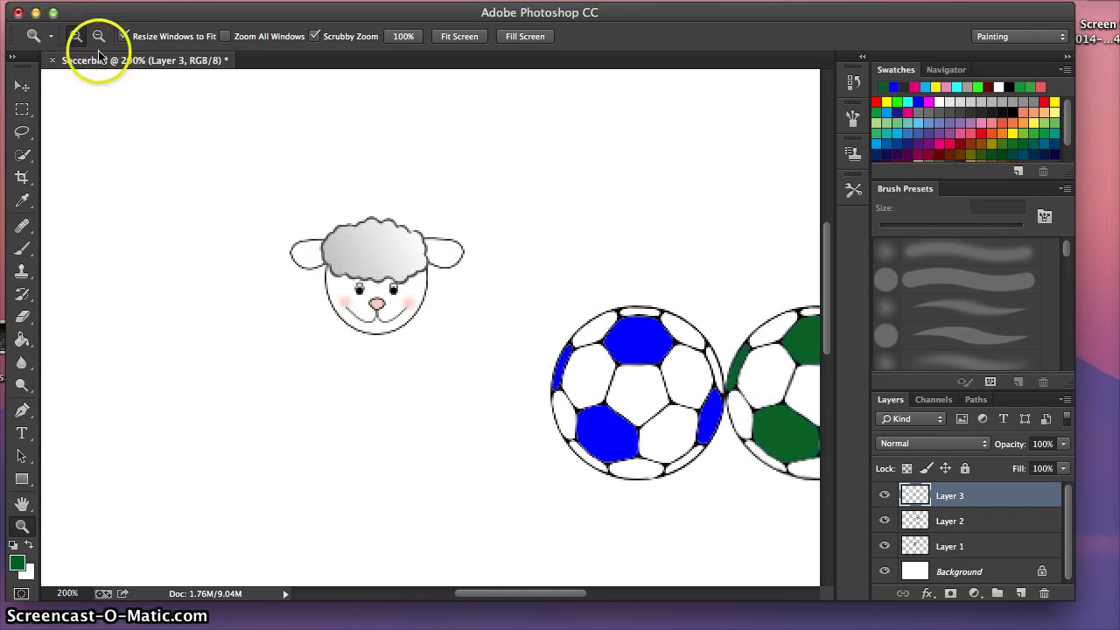
{"action": "key", "text": "ctrl+t"}
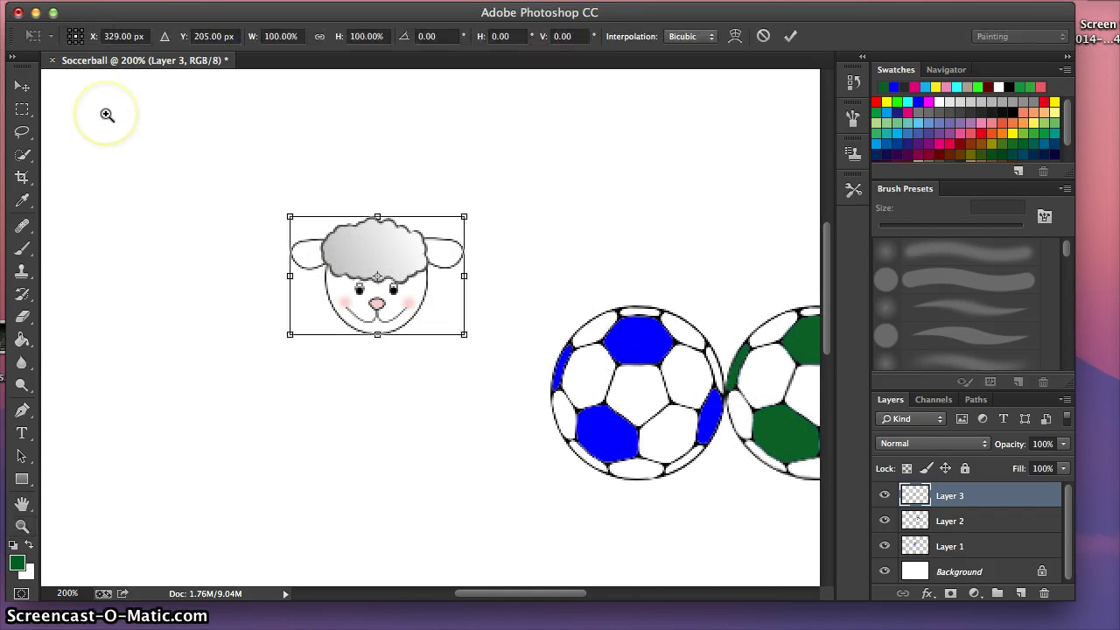
{"action": "left_click_drag", "start_coordinate": [464, 336], "coordinate": [511, 352]}
{"action": "key", "text": "Return"}
Fill the sheep's grey wool with dark maroon using the Paint Bucket
{"action": "key", "text": "z"}
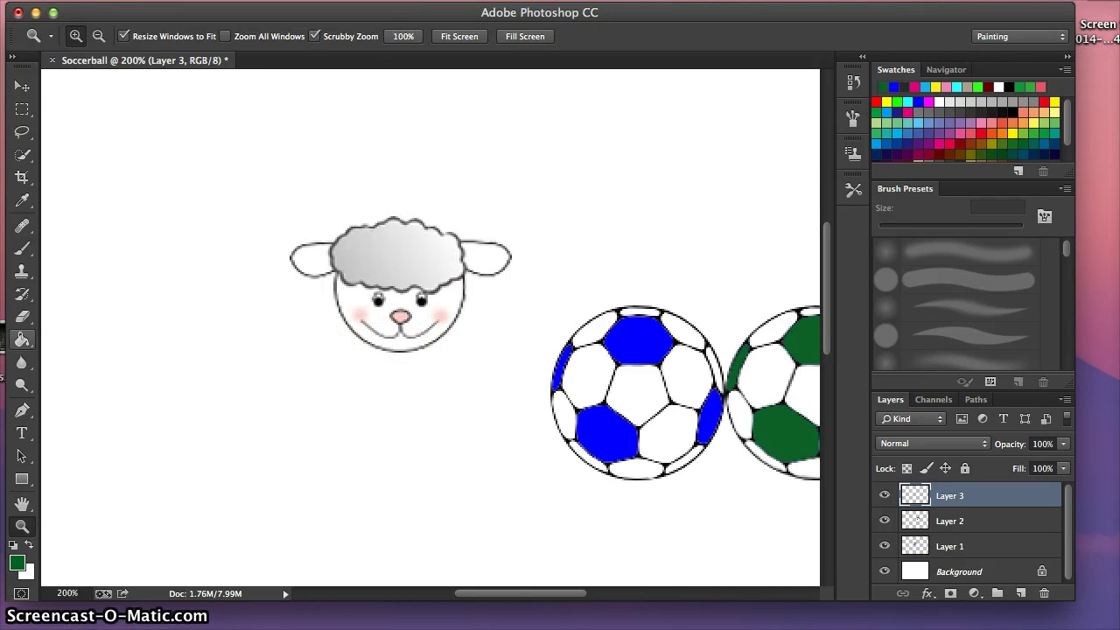
{"action": "left_click", "coordinate": [20, 342]}
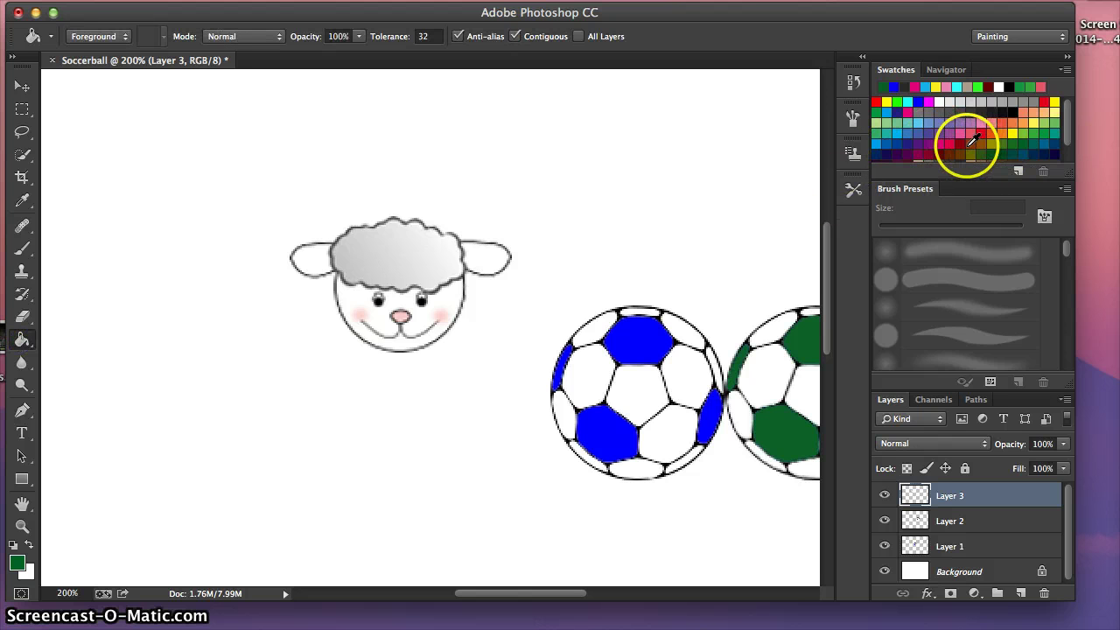
{"action": "scroll", "coordinate": [939, 151], "scroll_direction": "down", "scroll_amount": 2}
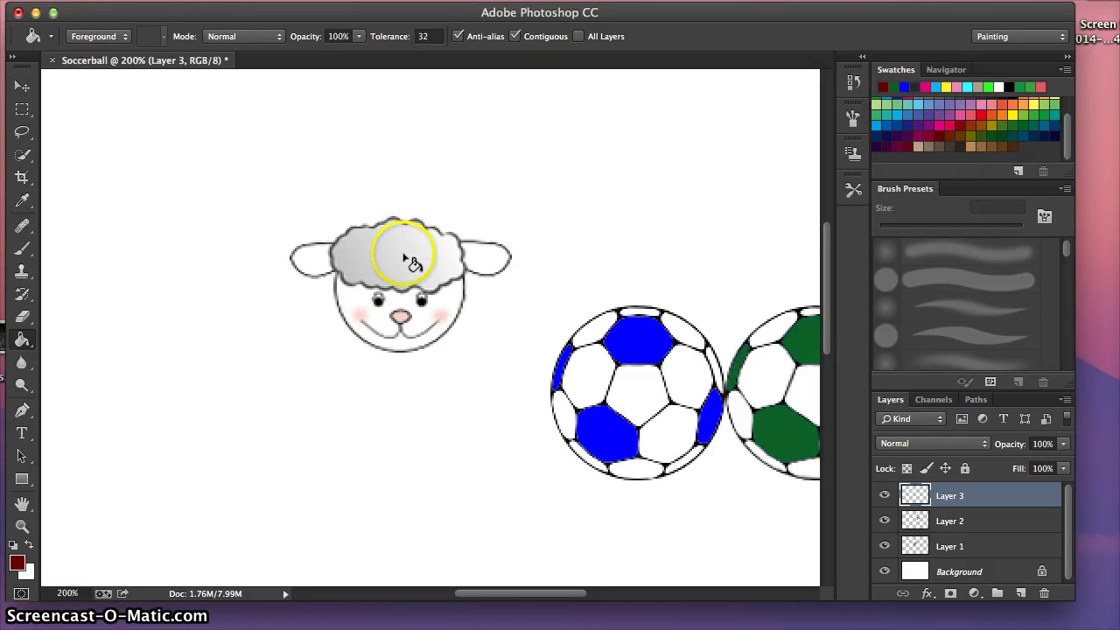
{"action": "left_click", "coordinate": [394, 273]}
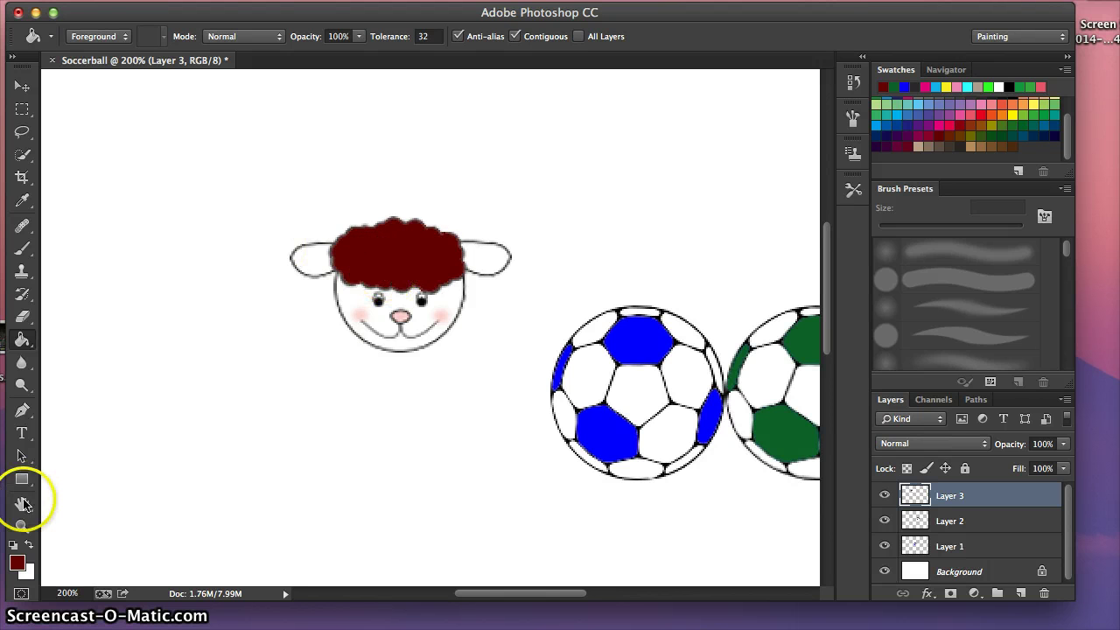
Zoom the canvas out to 66.7% and reset the Zoom tool to magnify
{"action": "left_click", "coordinate": [22, 526]}
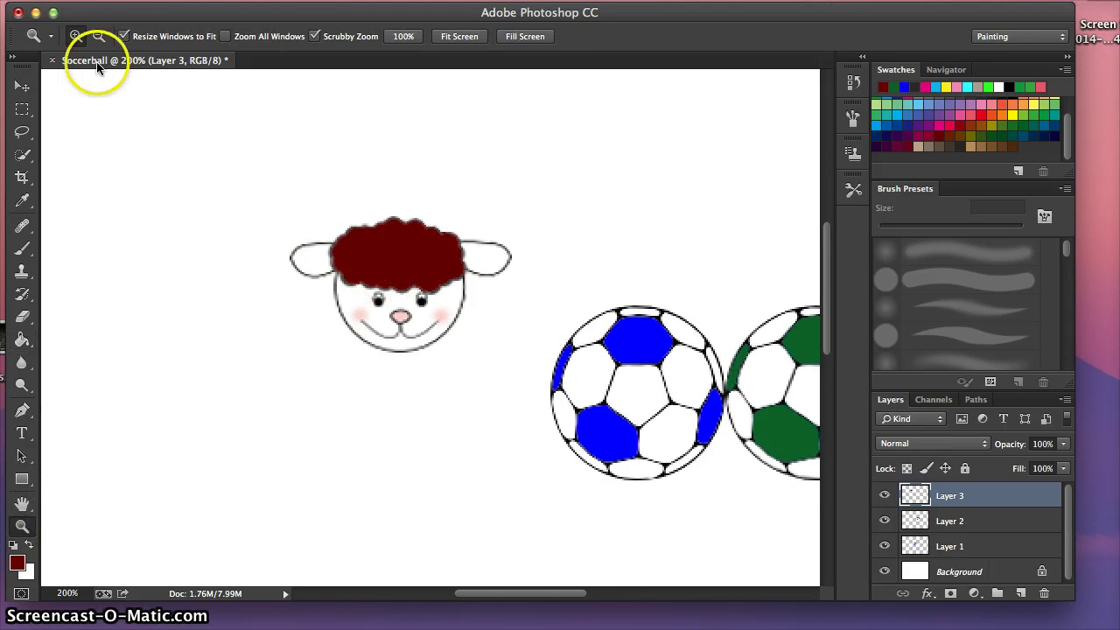
{"action": "left_click", "coordinate": [99, 36]}
{"action": "left_click", "coordinate": [370, 269]}
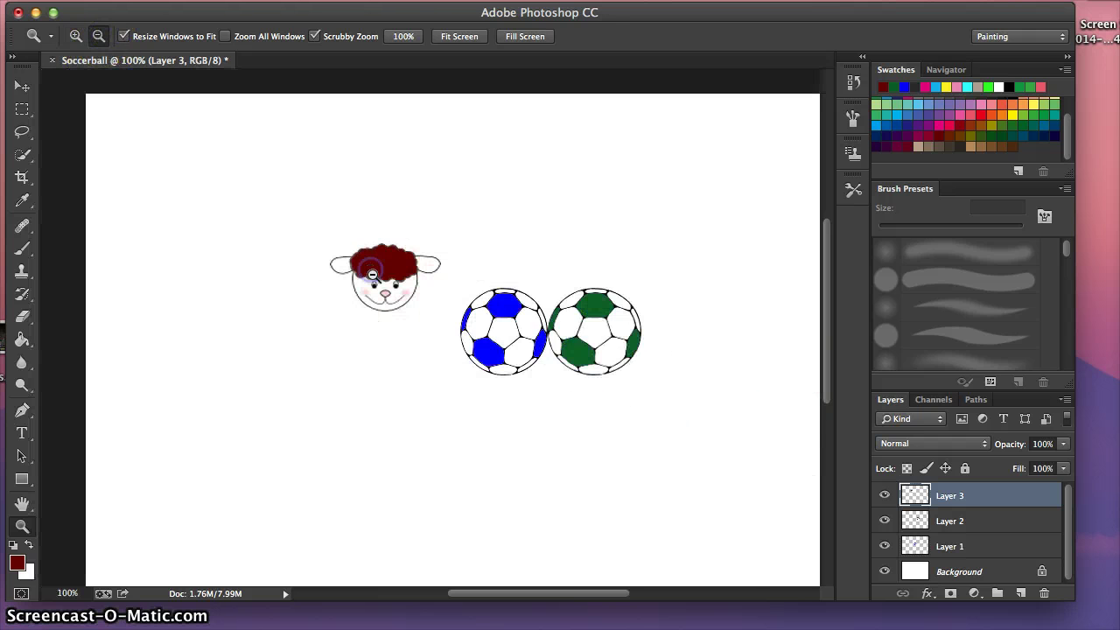
{"action": "left_click", "coordinate": [376, 279]}
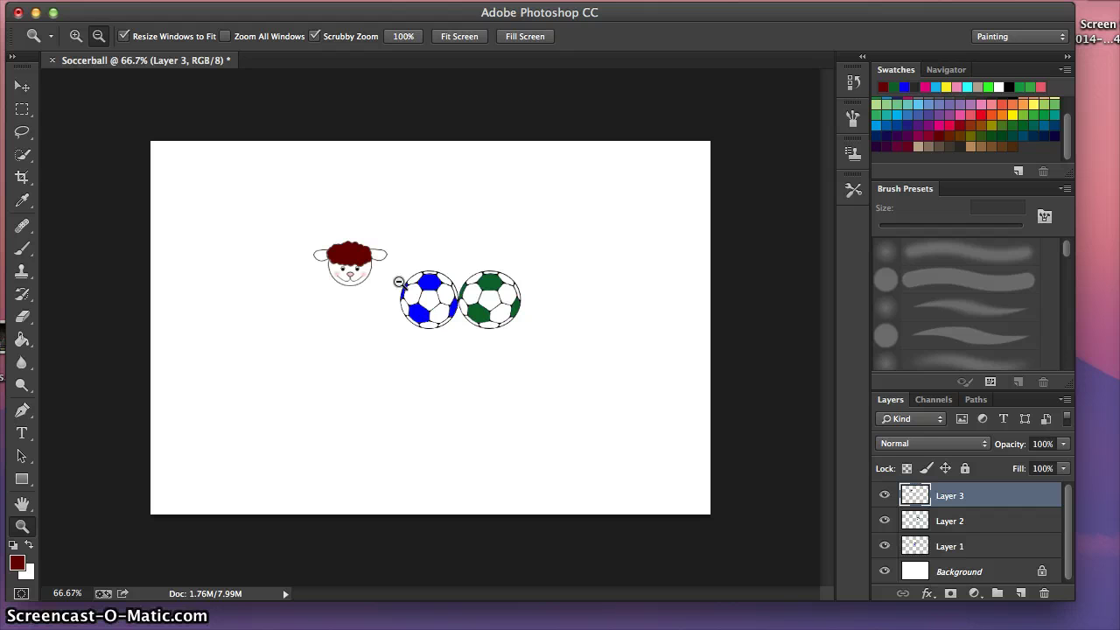
{"action": "left_click", "coordinate": [76, 35]}
Bring the browser over Photoshop and go to the GraphicRiver site
{"action": "key", "text": "super+Tab"}
{"action": "left_click_drag", "start_coordinate": [687, 355], "coordinate": [461, 10]}
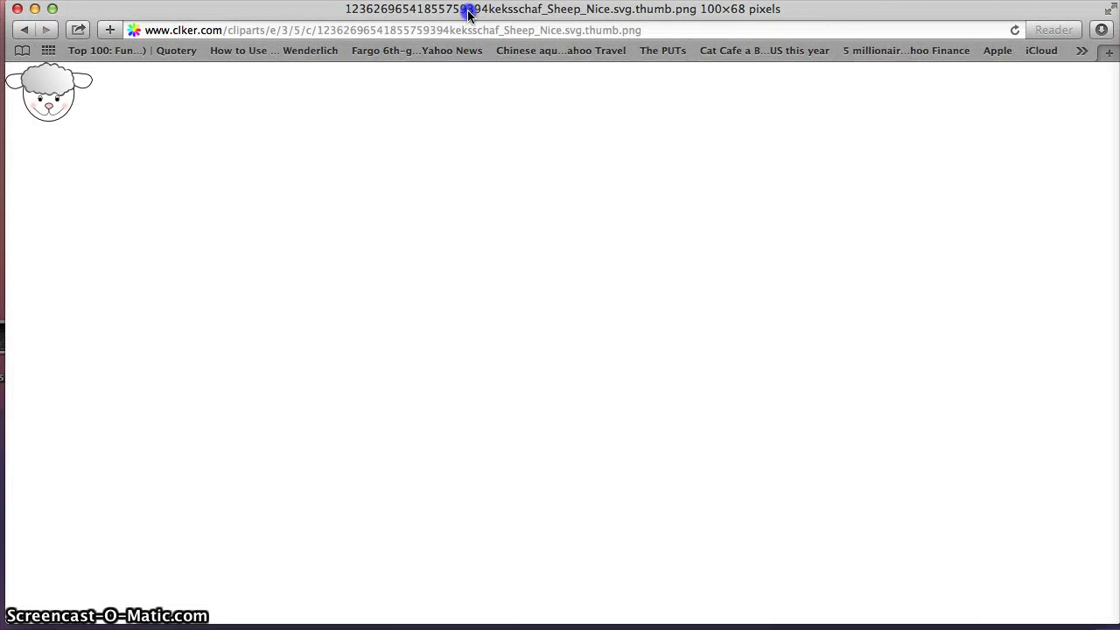
{"action": "left_click", "coordinate": [271, 31]}
{"action": "type", "text": "graphicriver.net"}
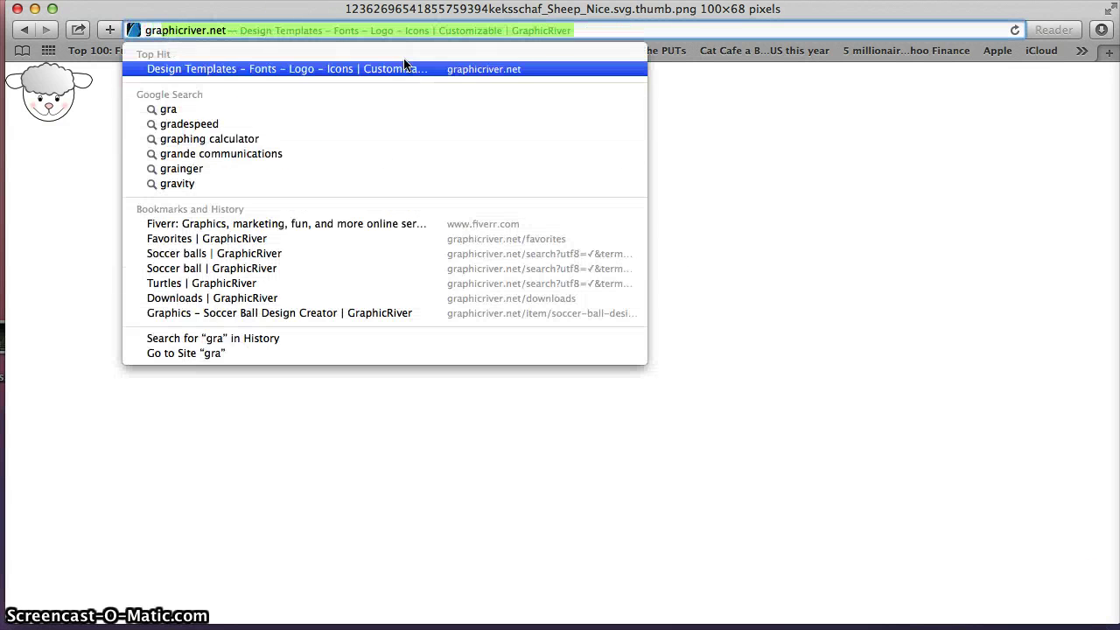
{"action": "key", "text": "Return"}
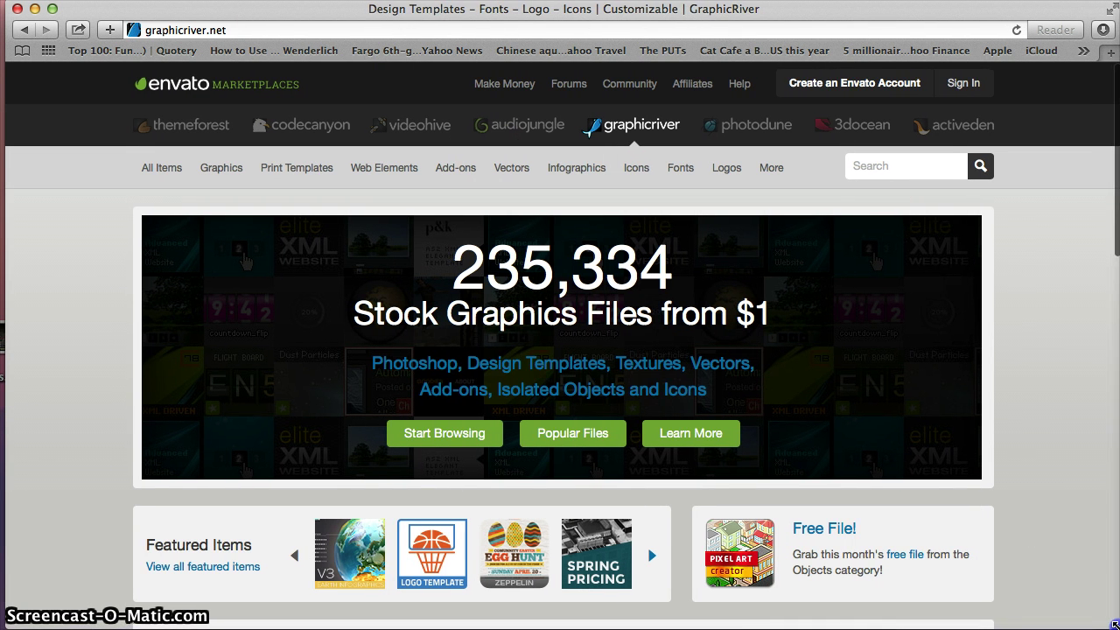
{"action": "scroll", "coordinate": [699, 437], "scroll_direction": "down", "scroll_amount": 1}
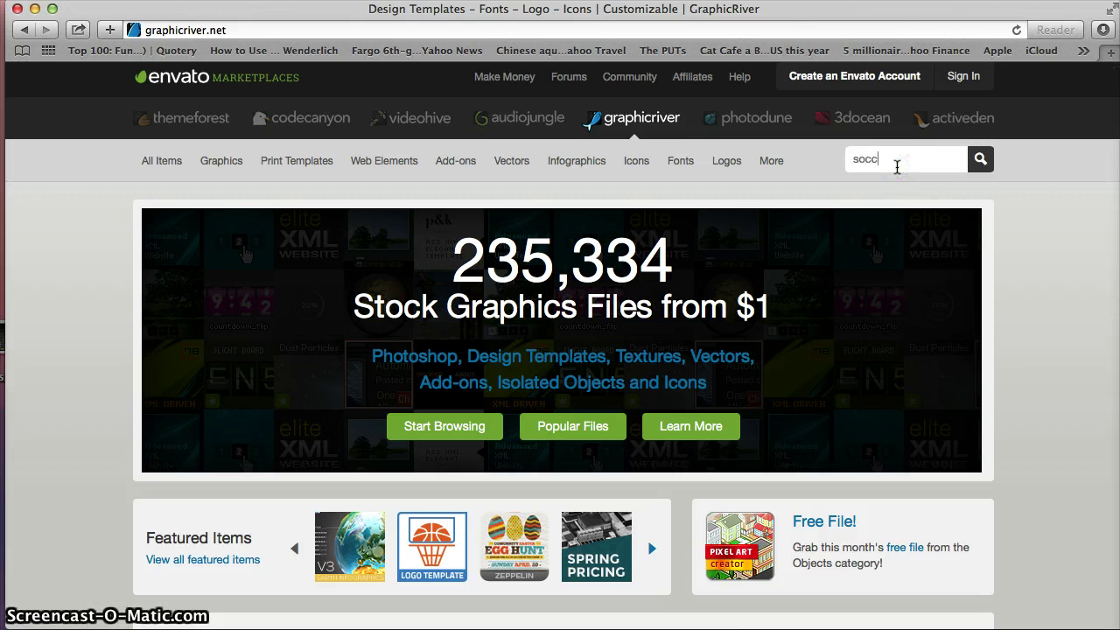
Submit the soccer ball search and scroll through the first page of results
{"action": "key", "text": "Return"}
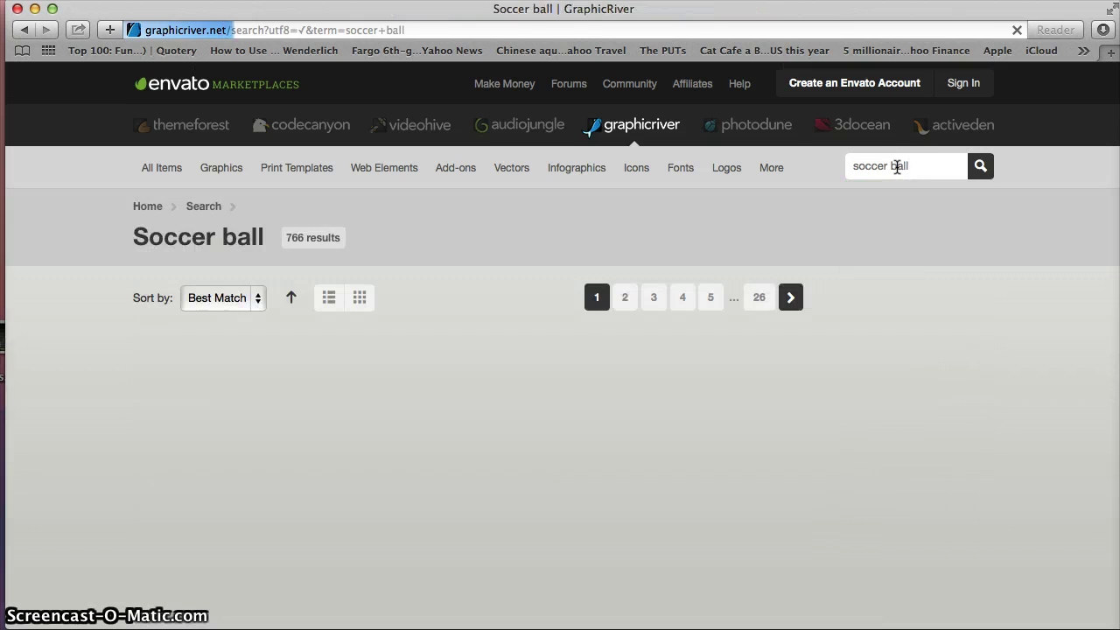
{"action": "scroll", "coordinate": [652, 309], "scroll_direction": "down", "scroll_amount": 10}
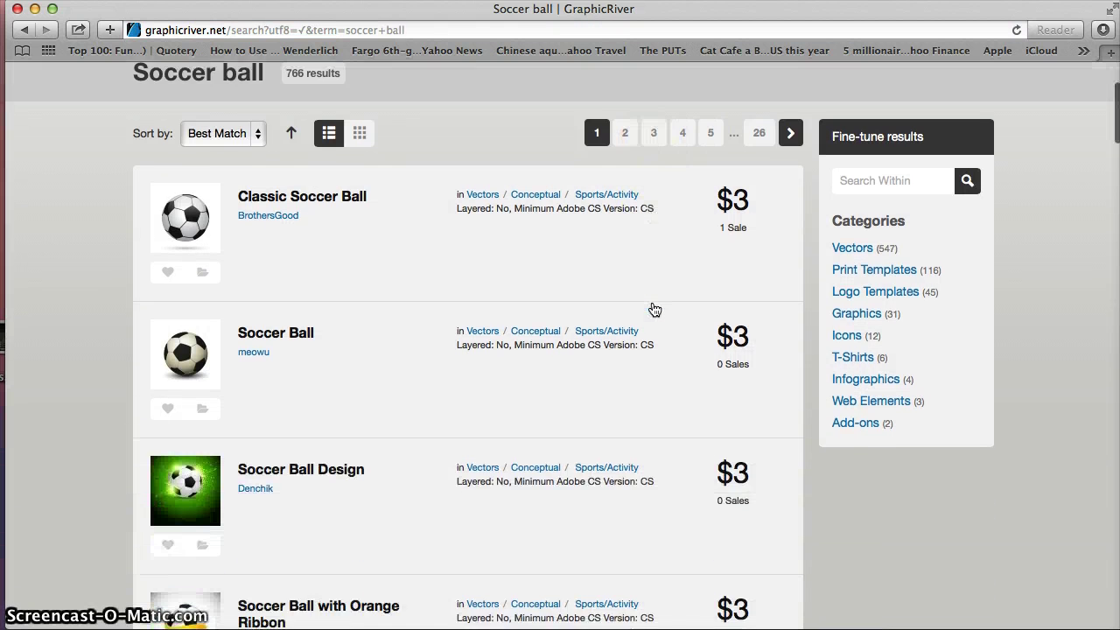
{"action": "scroll", "coordinate": [651, 308], "scroll_direction": "down", "scroll_amount": 15}
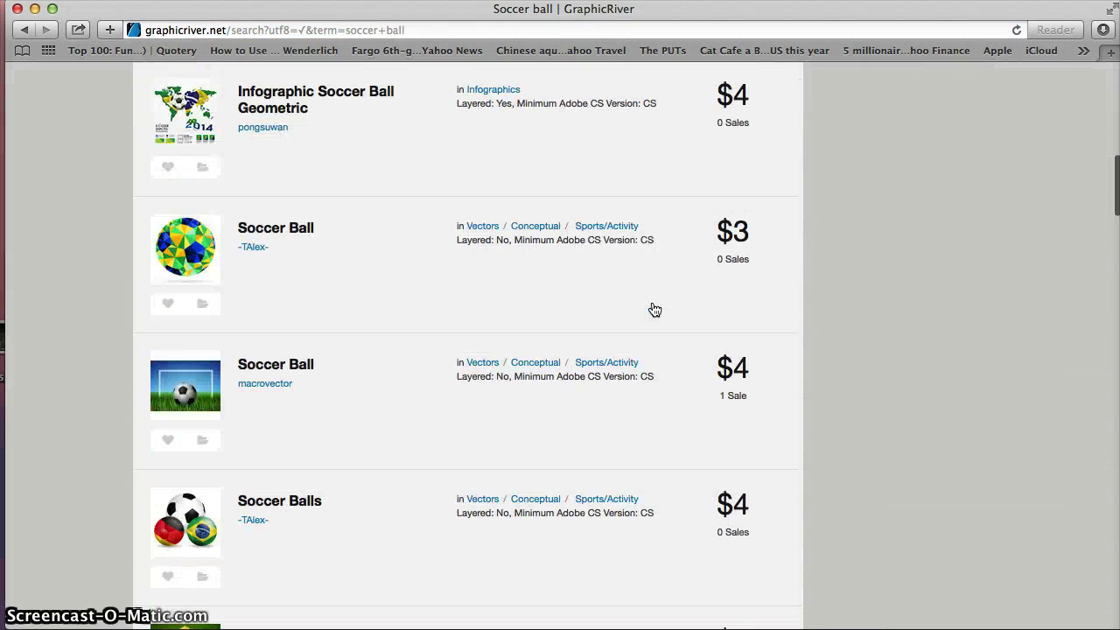
{"action": "scroll", "coordinate": [654, 309], "scroll_direction": "down", "scroll_amount": 5}
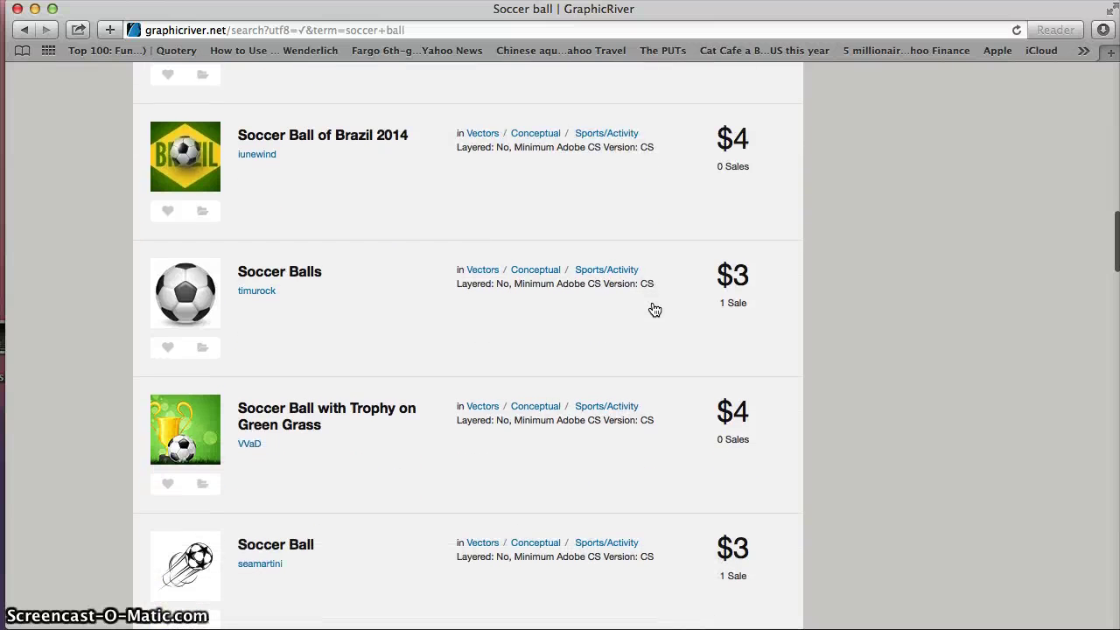
{"action": "scroll", "coordinate": [655, 310], "scroll_direction": "down", "scroll_amount": 20}
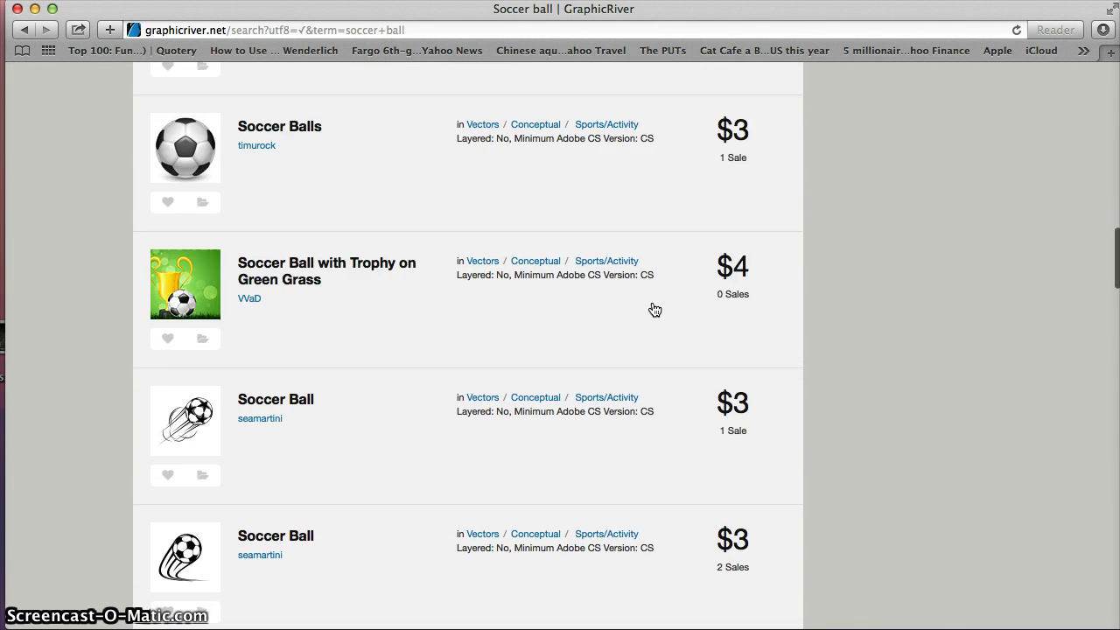
{"action": "scroll", "coordinate": [655, 310], "scroll_direction": "down", "scroll_amount": 11}
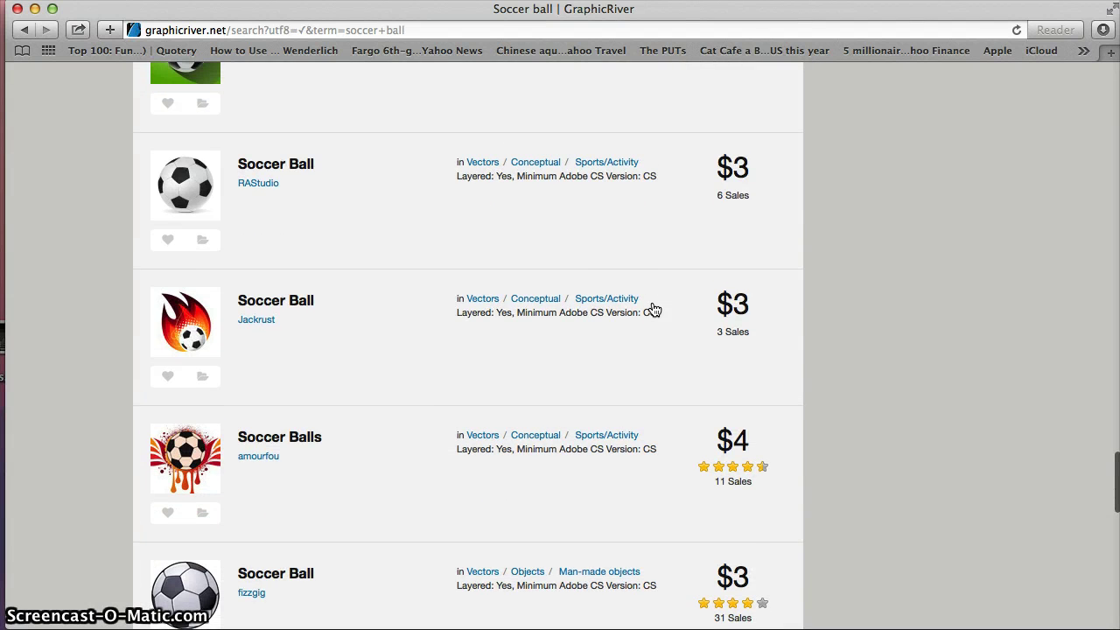
{"action": "scroll", "coordinate": [654, 310], "scroll_direction": "down", "scroll_amount": 10}
{"action": "scroll", "coordinate": [655, 309], "scroll_direction": "down", "scroll_amount": 1}
{"action": "scroll", "coordinate": [655, 309], "scroll_direction": "up", "scroll_amount": 20}
{"action": "scroll", "coordinate": [654, 309], "scroll_direction": "up", "scroll_amount": 7}
{"action": "scroll", "coordinate": [655, 309], "scroll_direction": "down", "scroll_amount": 10}
{"action": "scroll", "coordinate": [654, 310], "scroll_direction": "down", "scroll_amount": 15}
{"action": "scroll", "coordinate": [655, 310], "scroll_direction": "up", "scroll_amount": 4}
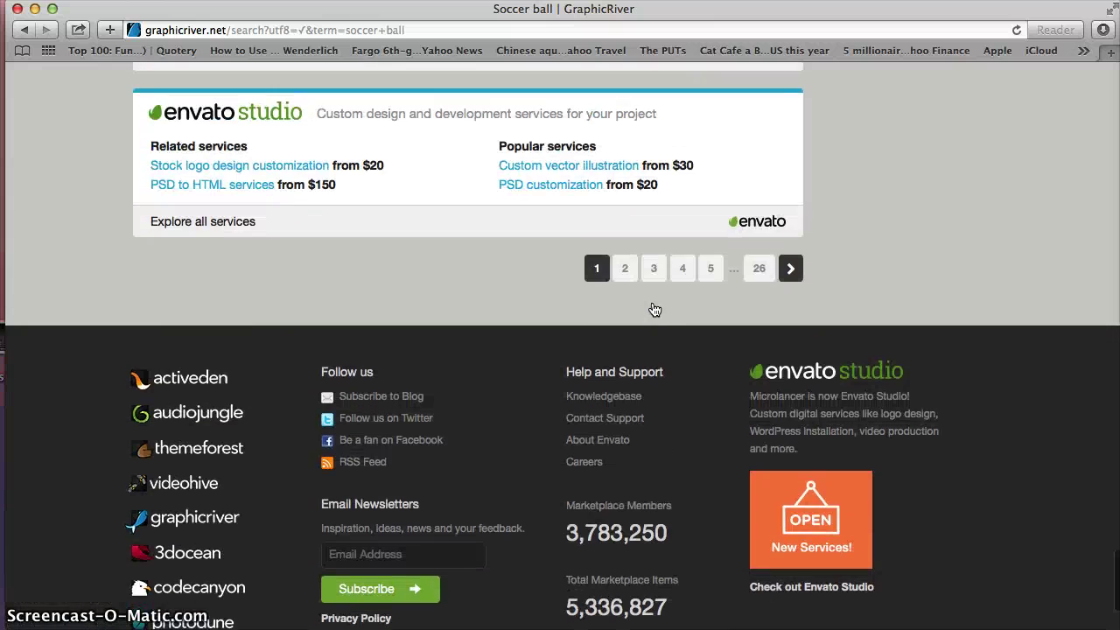
{"action": "scroll", "coordinate": [648, 311], "scroll_direction": "up", "scroll_amount": 4}
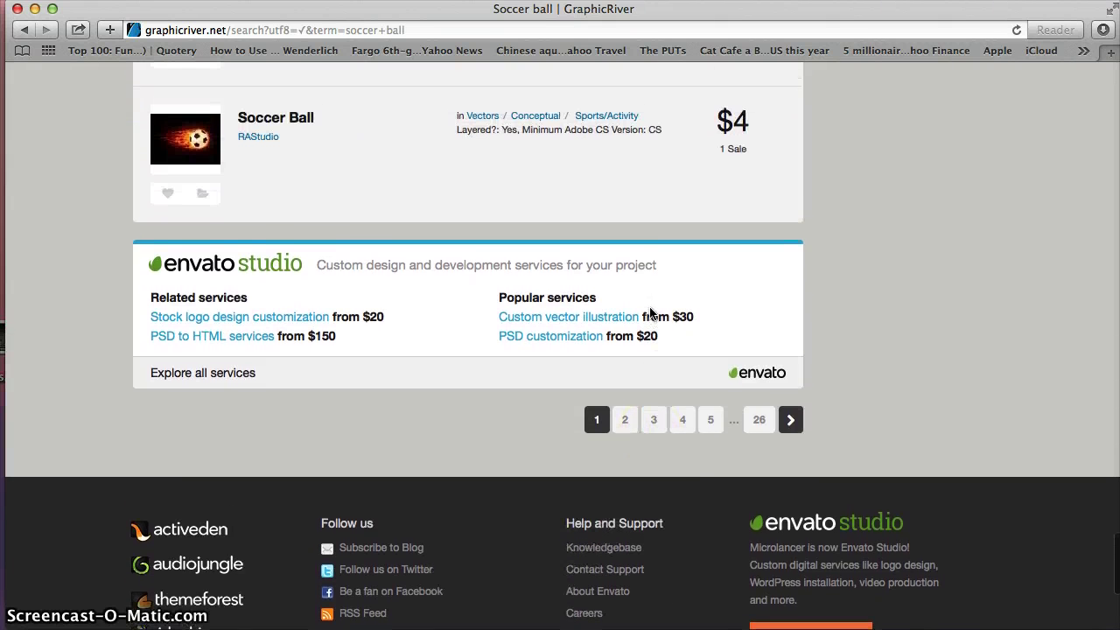
{"action": "scroll", "coordinate": [506, 198], "scroll_direction": "up", "scroll_amount": 5}
Look at the flaming Soccer Ball item, then return to the results
{"action": "left_click", "coordinate": [199, 317]}
{"action": "scroll", "coordinate": [246, 298], "scroll_direction": "down", "scroll_amount": 1}
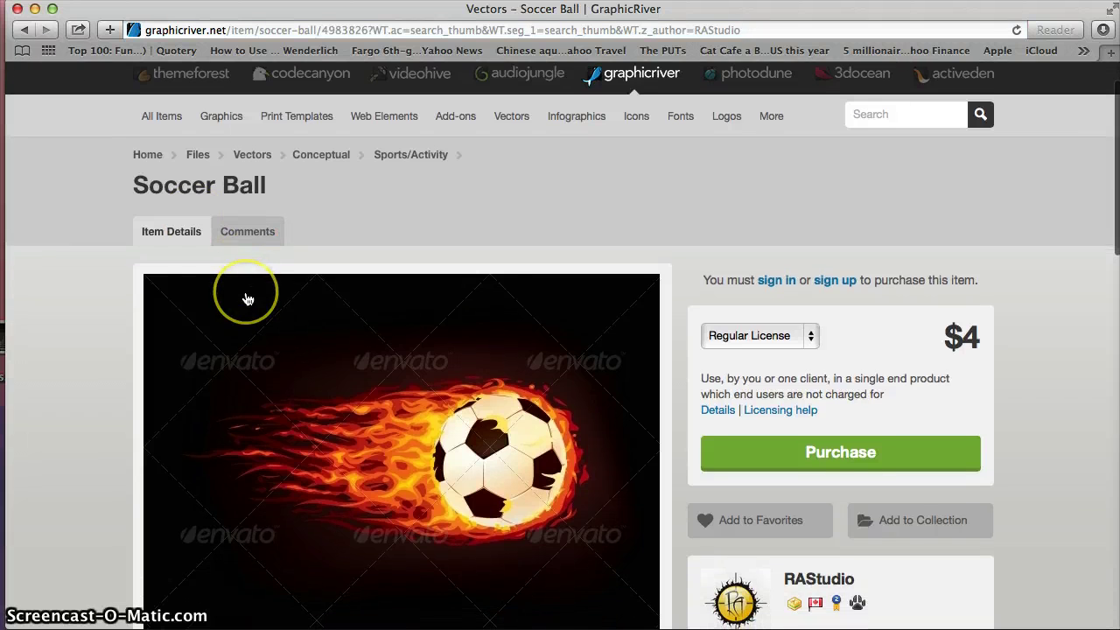
{"action": "left_click", "coordinate": [24, 30]}
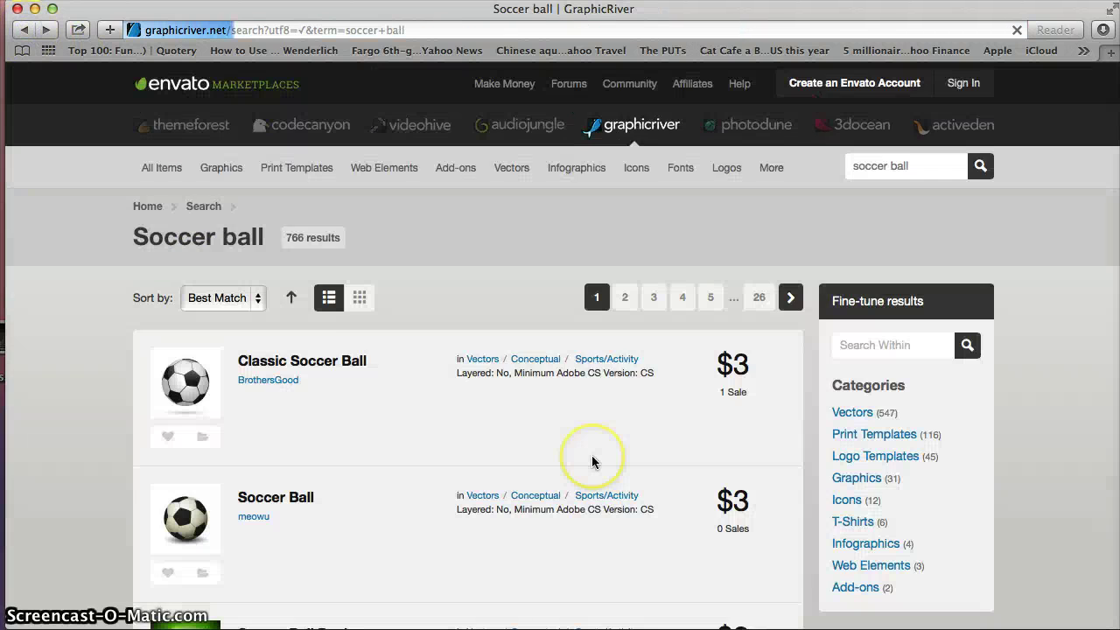
Page through to page 3 of the results and scroll down it
{"action": "scroll", "coordinate": [592, 462], "scroll_direction": "down", "scroll_amount": 20}
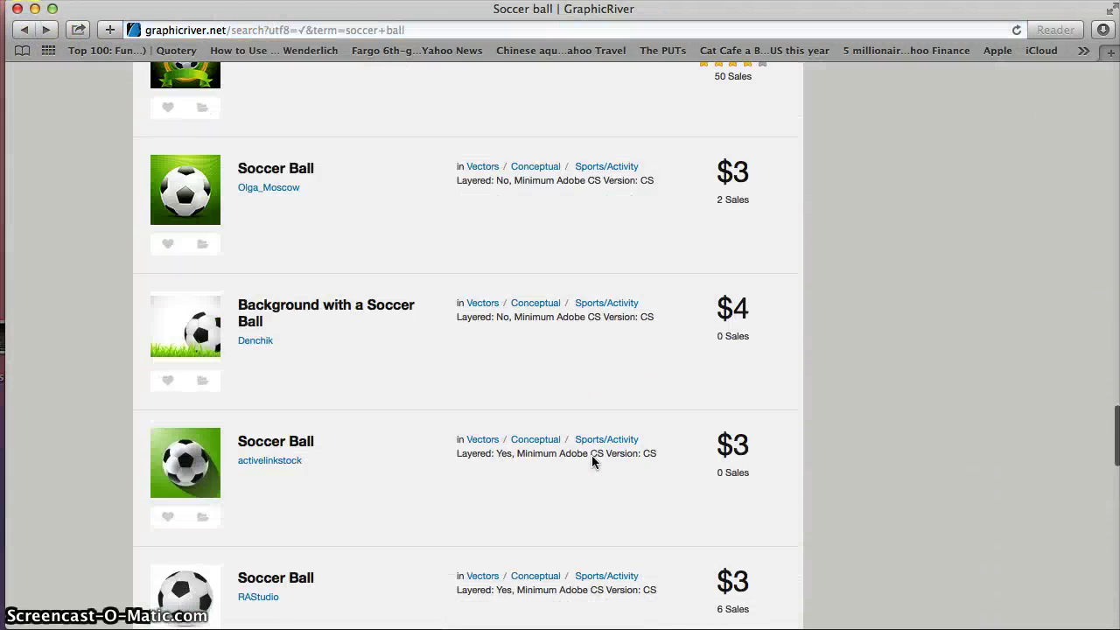
{"action": "scroll", "coordinate": [591, 462], "scroll_direction": "down", "scroll_amount": 10}
{"action": "left_click", "coordinate": [634, 345]}
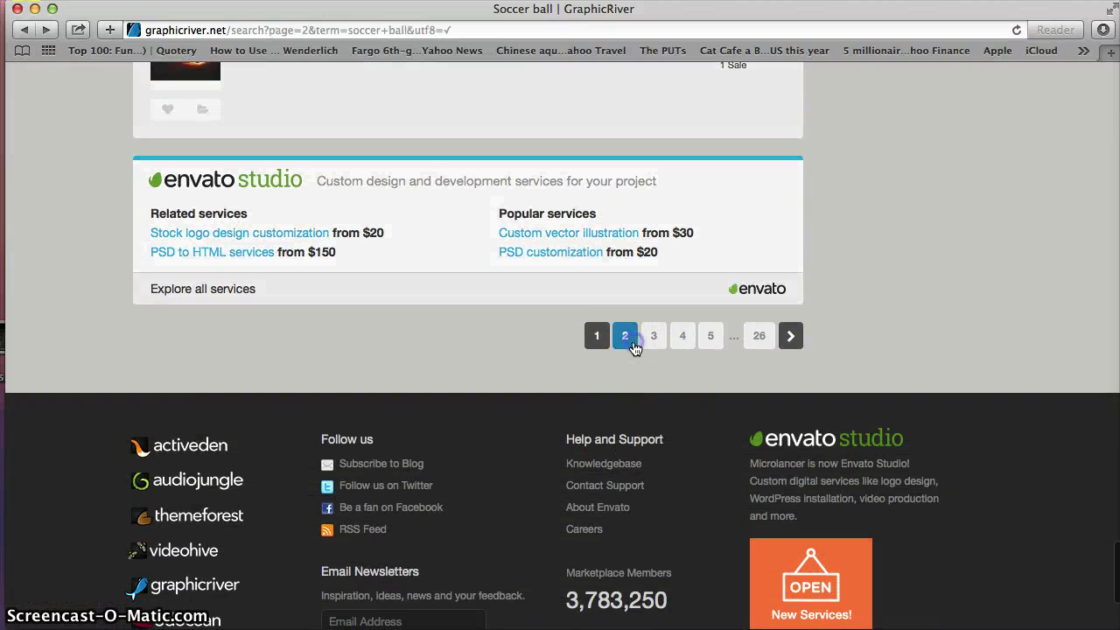
{"action": "left_click", "coordinate": [516, 405]}
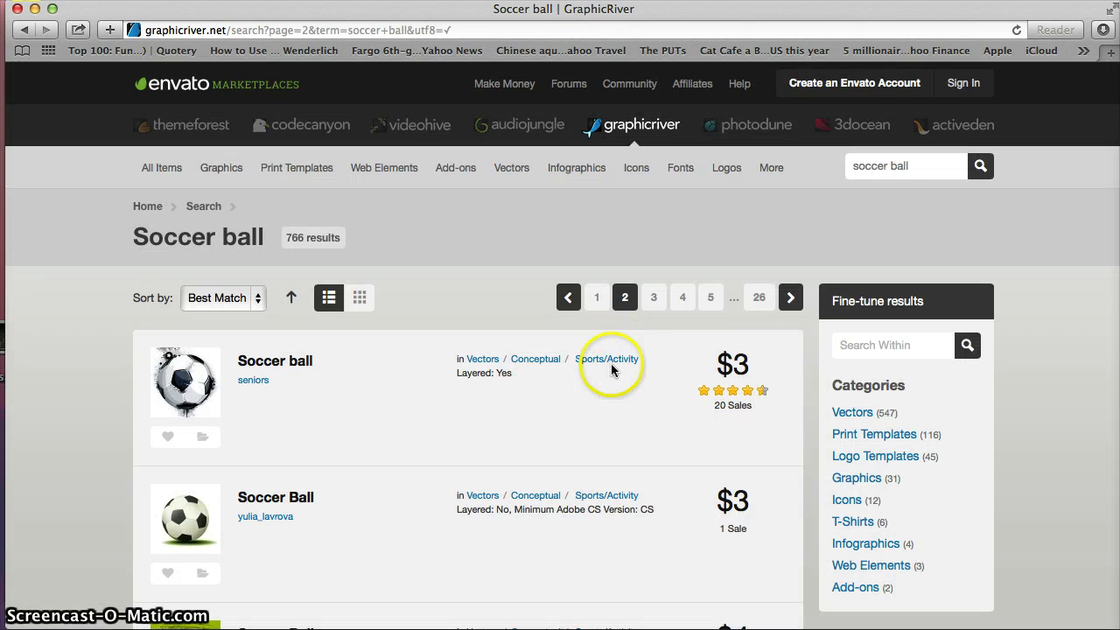
{"action": "left_click", "coordinate": [652, 299]}
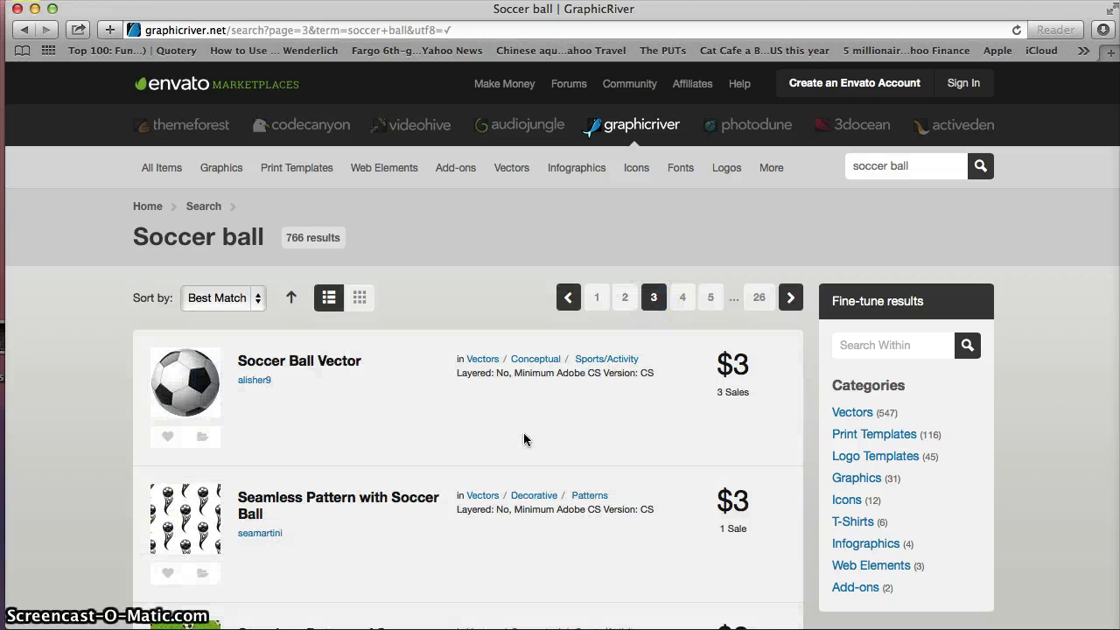
{"action": "scroll", "coordinate": [523, 433], "scroll_direction": "down", "scroll_amount": 20}
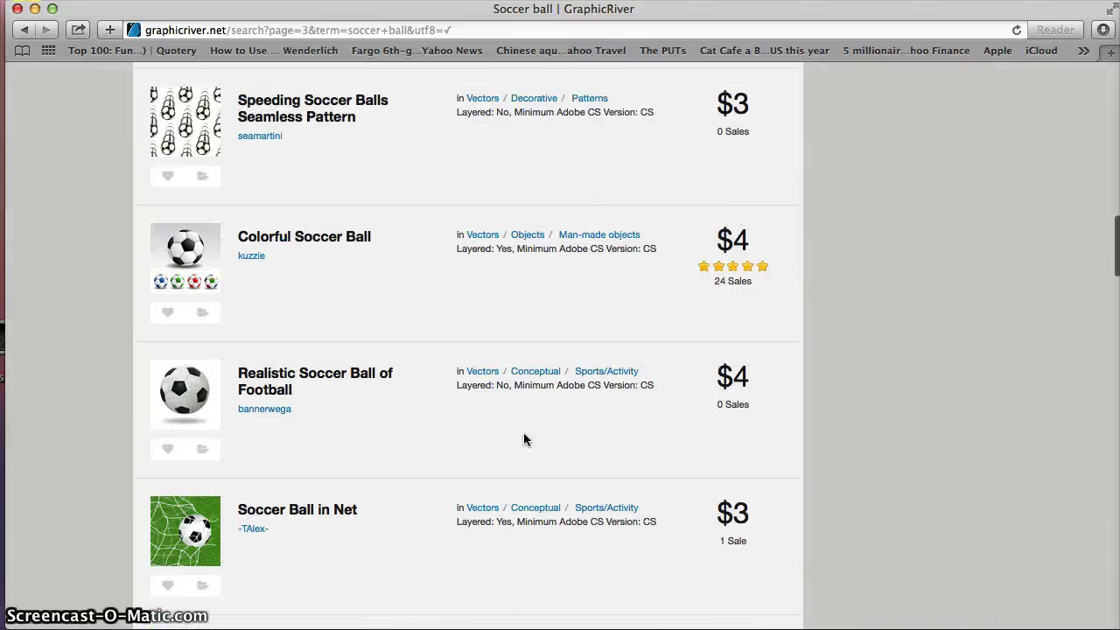
{"action": "scroll", "coordinate": [523, 438], "scroll_direction": "down", "scroll_amount": 3}
{"action": "mouse_move", "coordinate": [210, 153]}
{"action": "scroll", "coordinate": [288, 385], "scroll_direction": "down", "scroll_amount": 3}
Open Soccer Balls Set Of 15 and scroll its page to view the ball grid
{"action": "left_click", "coordinate": [199, 430]}
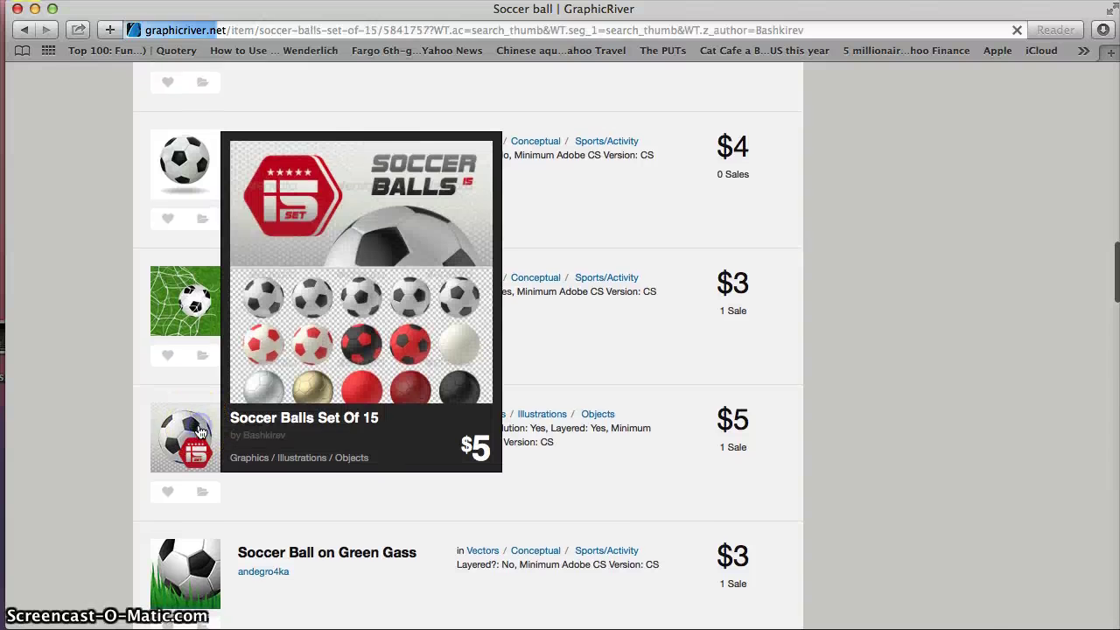
{"action": "scroll", "coordinate": [285, 449], "scroll_direction": "down", "scroll_amount": 3}
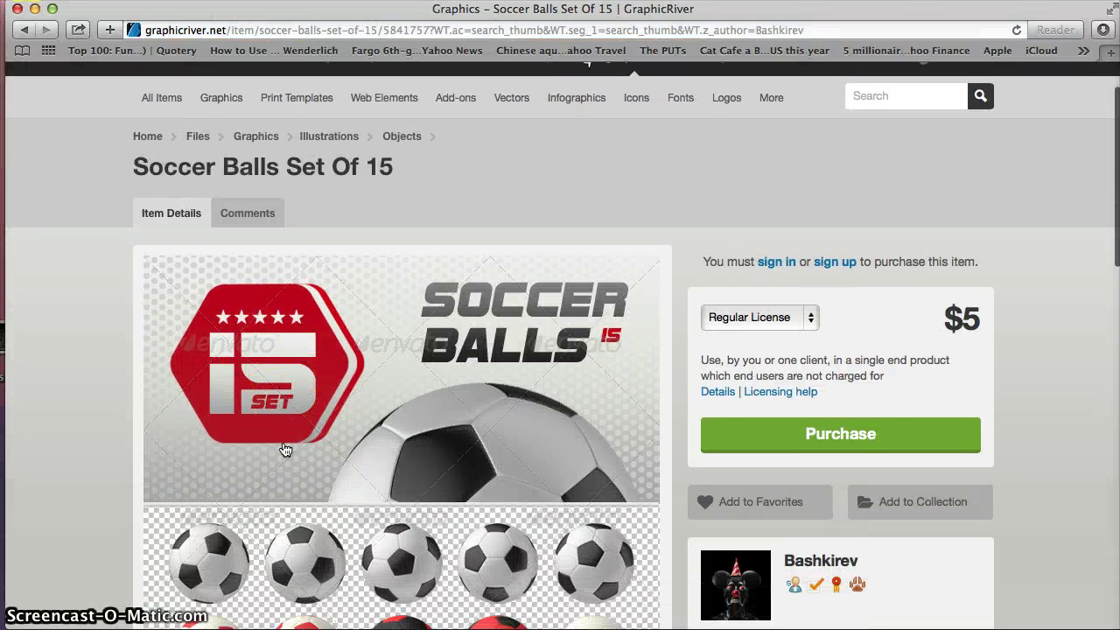
{"action": "scroll", "coordinate": [285, 449], "scroll_direction": "down", "scroll_amount": 4}
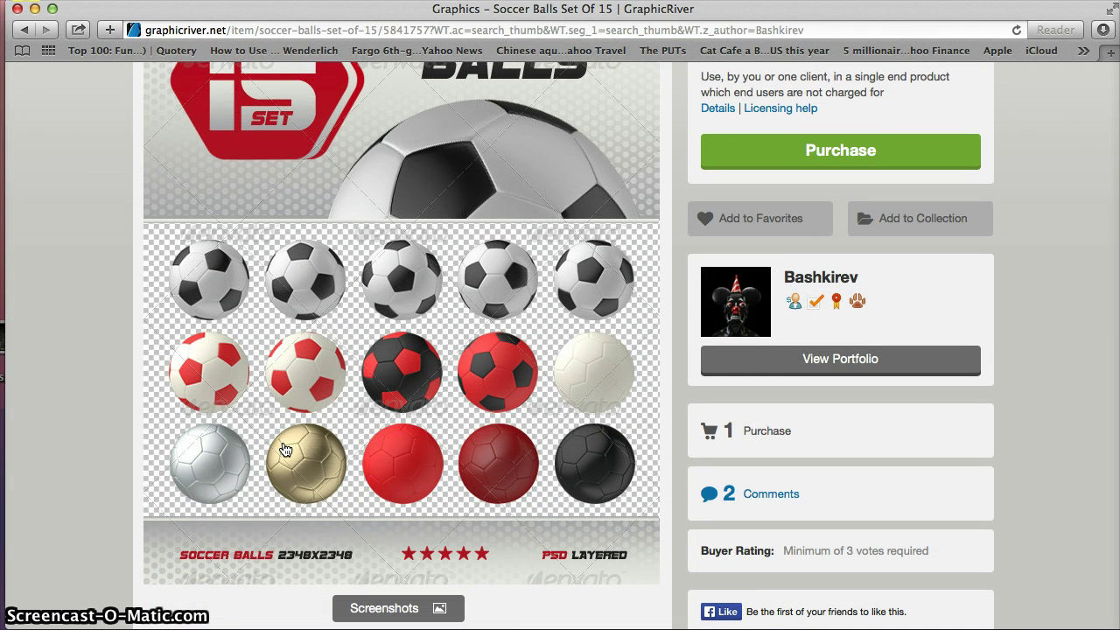
{"action": "scroll", "coordinate": [707, 351], "scroll_direction": "up", "scroll_amount": 2}
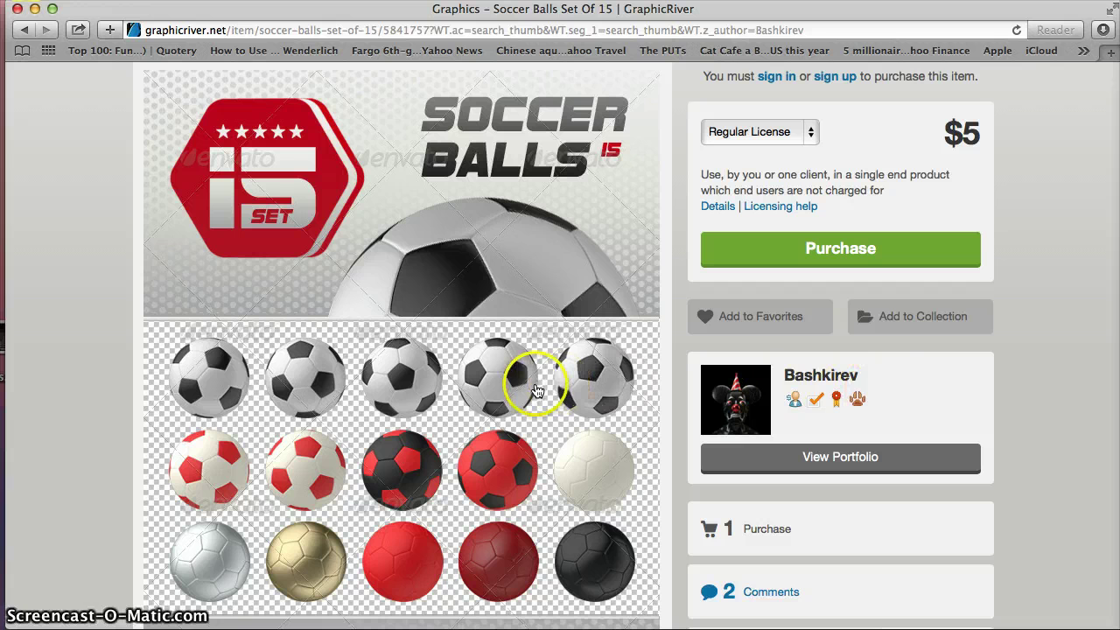
{"action": "scroll", "coordinate": [490, 398], "scroll_direction": "down", "scroll_amount": 3}
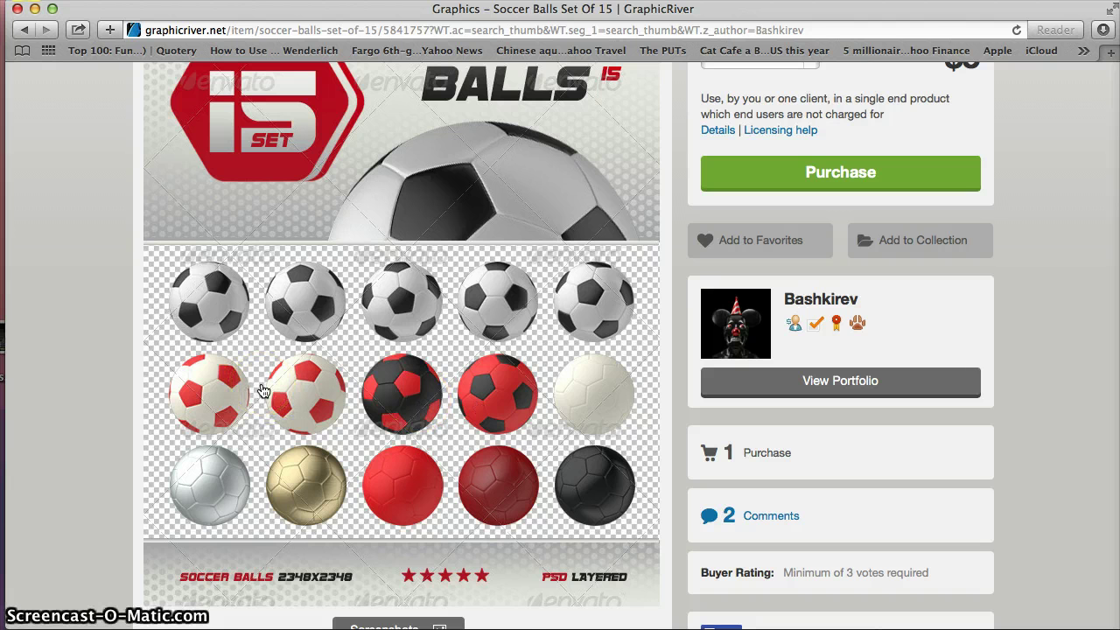
{"action": "scroll", "coordinate": [263, 389], "scroll_direction": "up", "scroll_amount": 10}
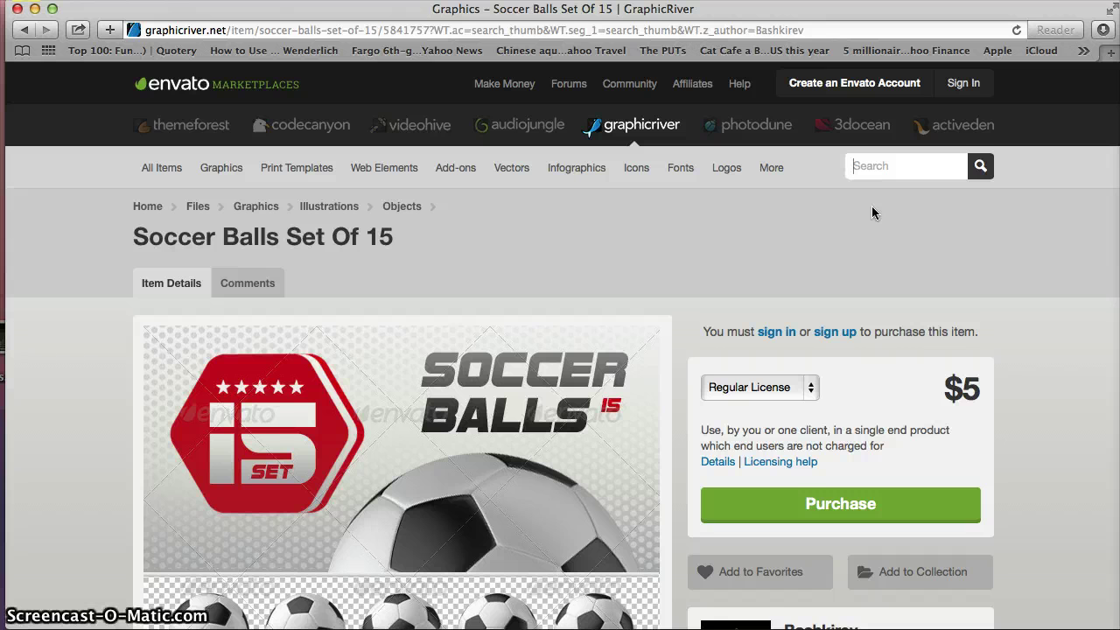
{"action": "scroll", "coordinate": [871, 208], "scroll_direction": "down", "scroll_amount": 1}
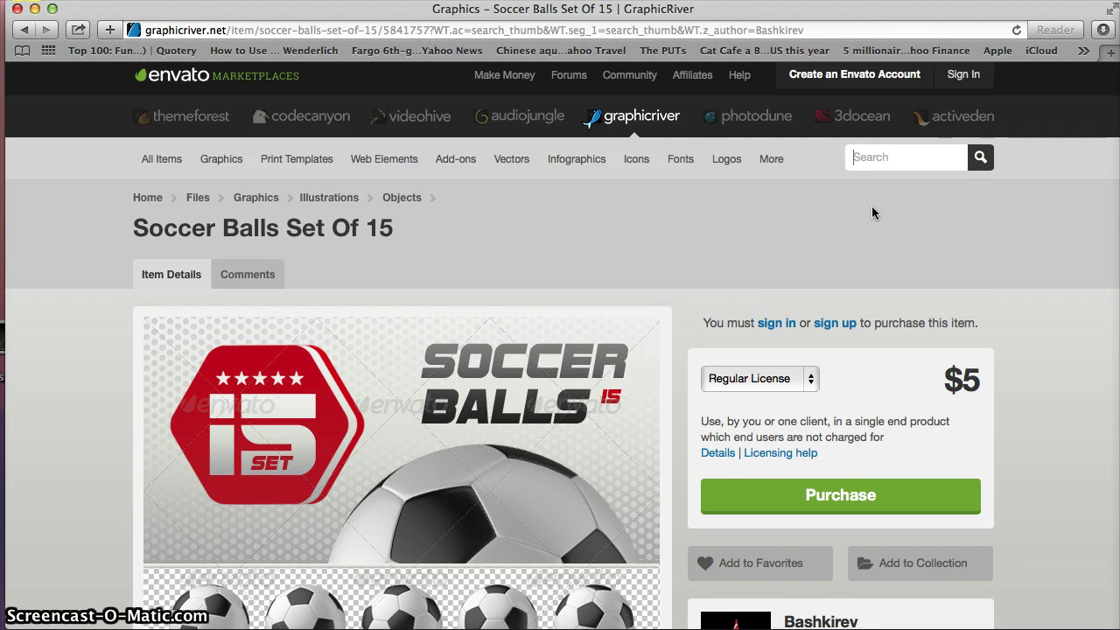
{"action": "scroll", "coordinate": [871, 212], "scroll_direction": "up", "scroll_amount": 1}
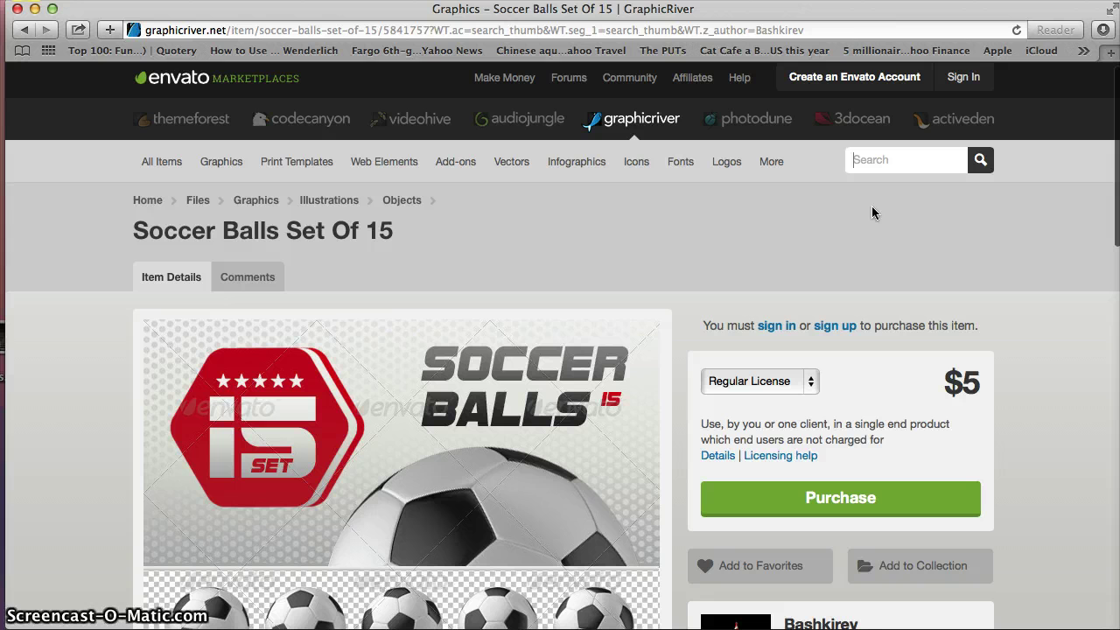
{"action": "scroll", "coordinate": [872, 213], "scroll_direction": "right", "scroll_amount": 1}
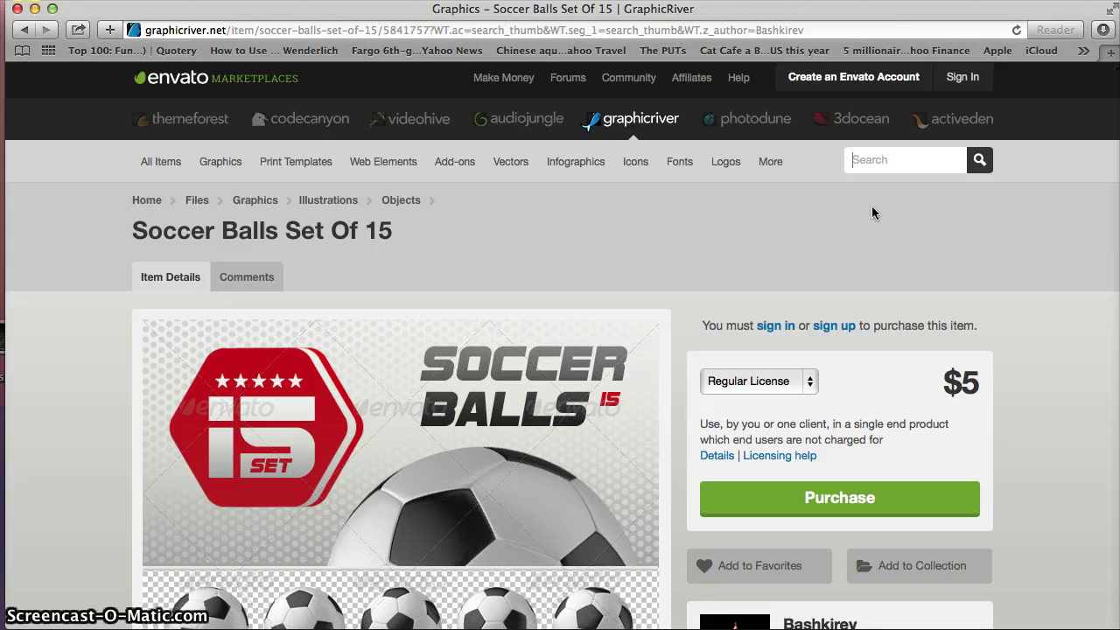
{"action": "scroll", "coordinate": [872, 213], "scroll_direction": "left", "scroll_amount": 1}
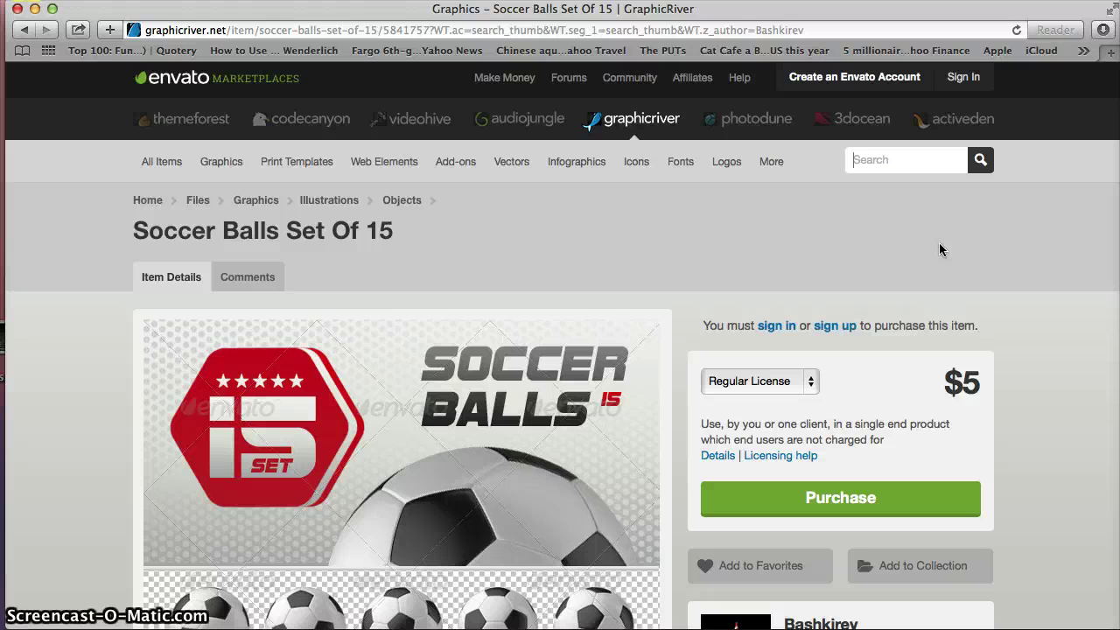
{"action": "left_click", "coordinate": [924, 242]}
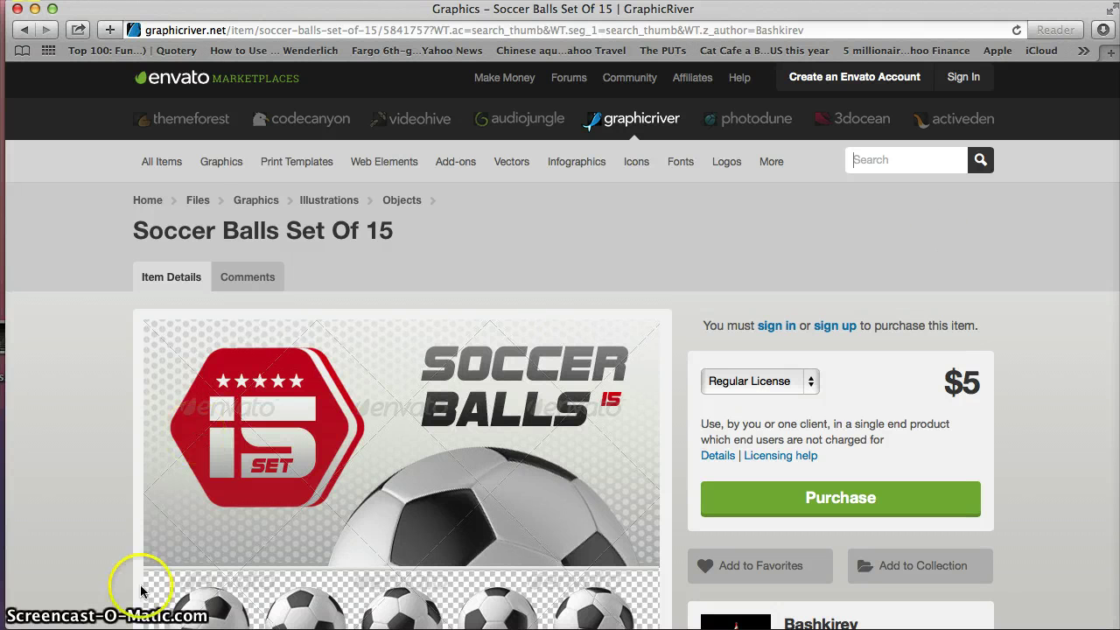